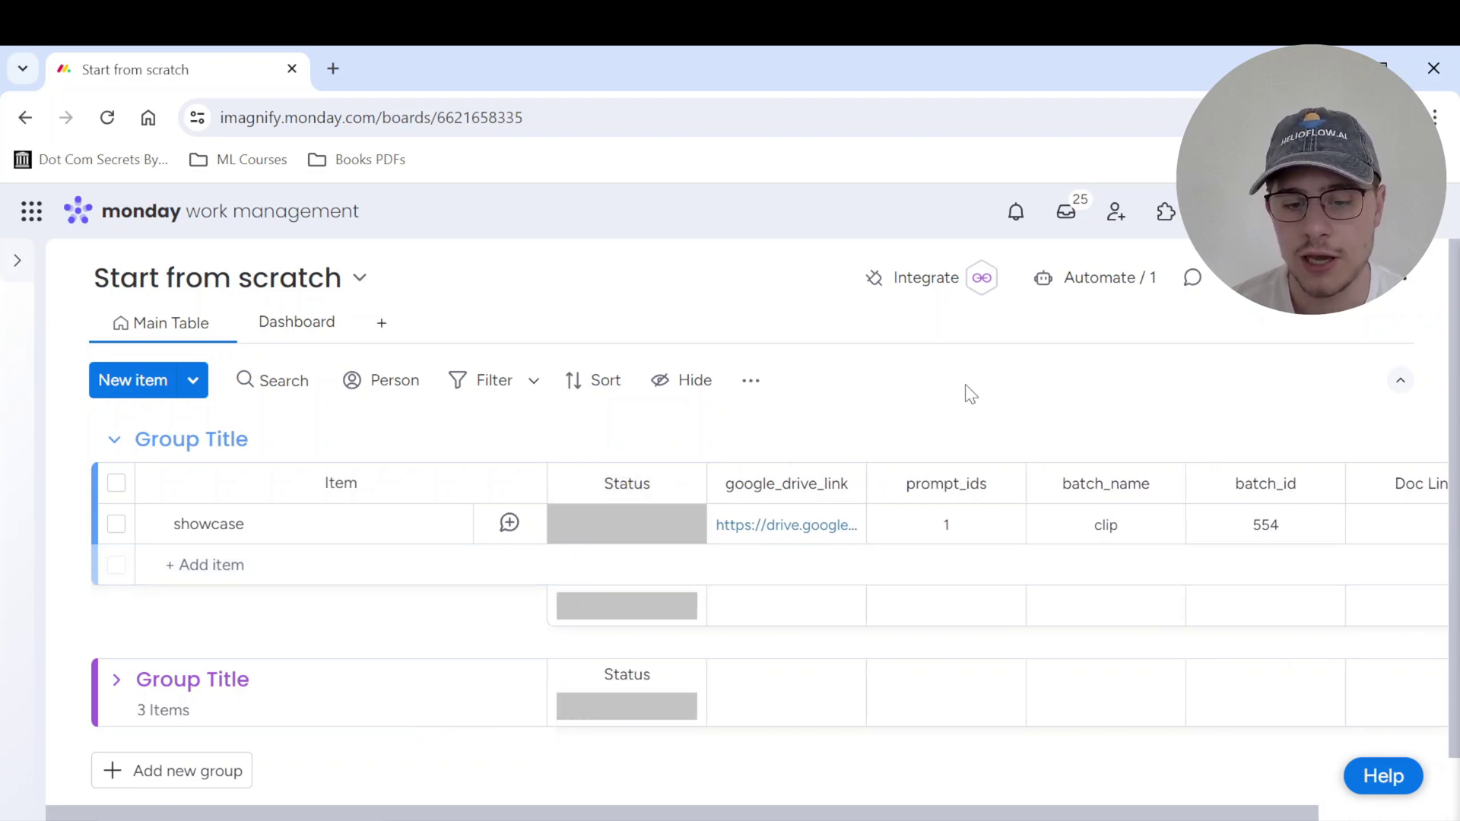
Open the showcase item's Status choices, then close them without picking a label.
left_click(636, 542)
left_click(874, 404)
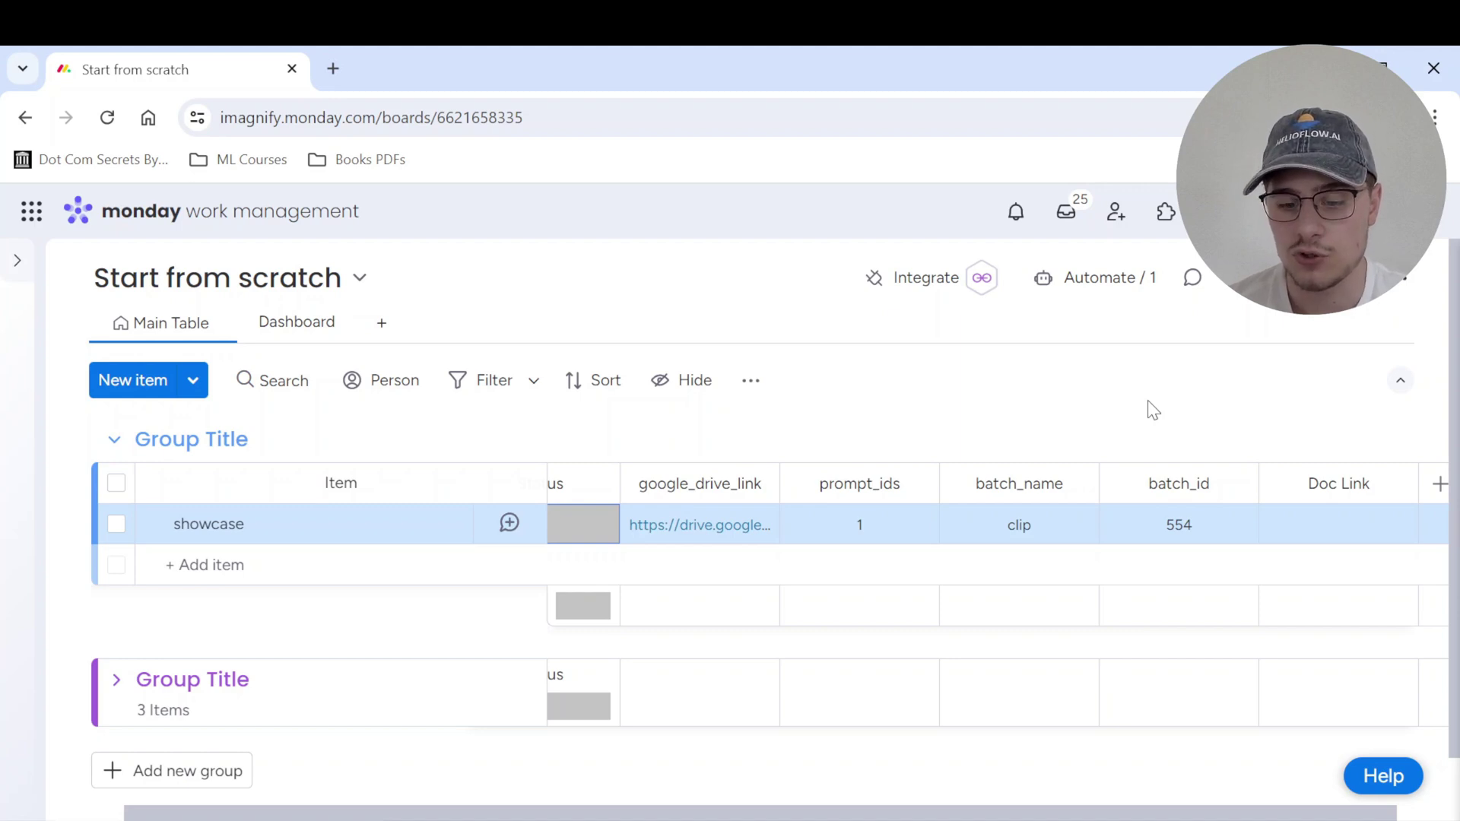
Review the webhook automation's details and run history, then return to the board.
left_click(1114, 279)
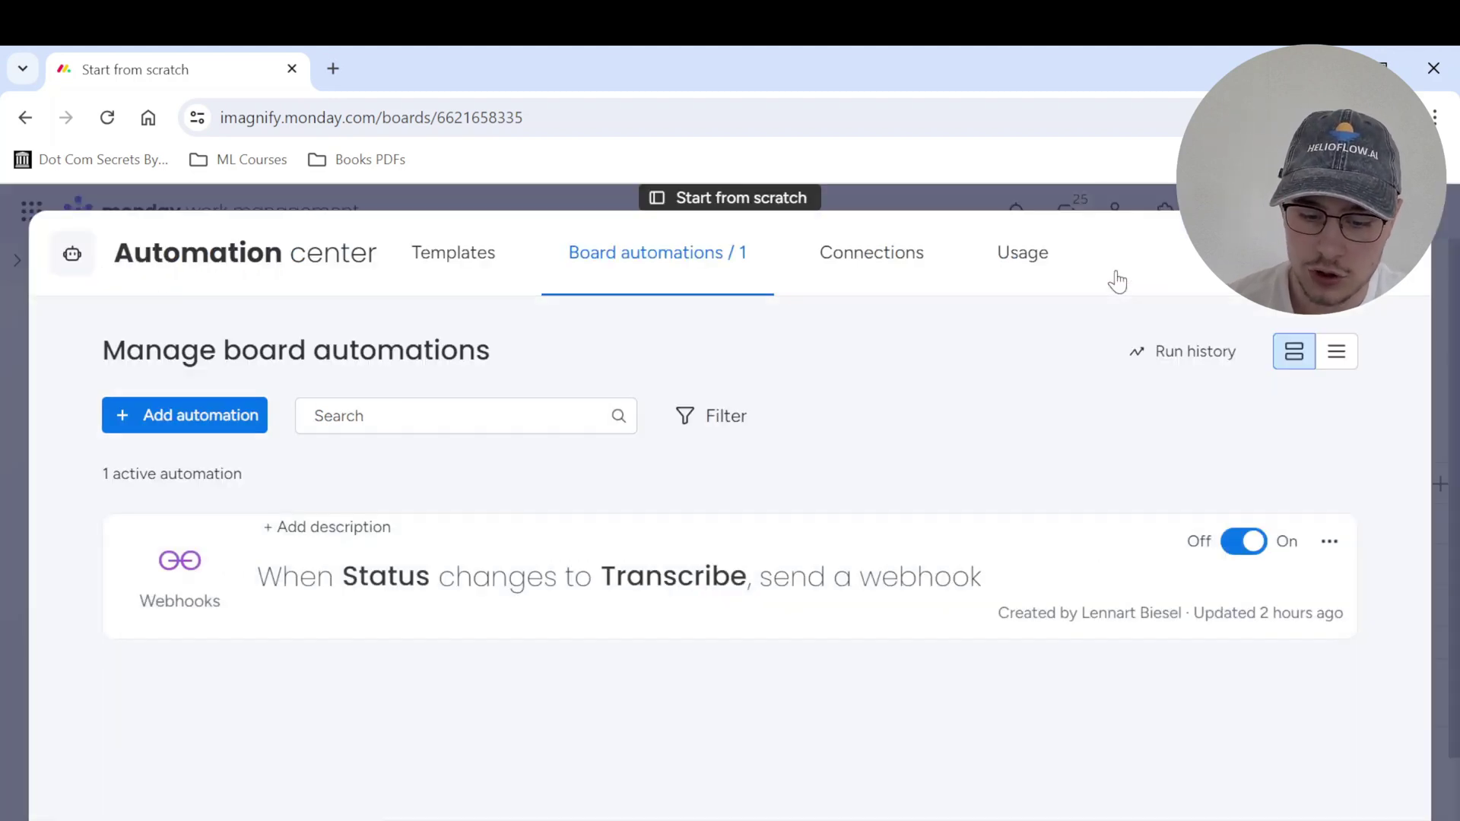
left_click(659, 575)
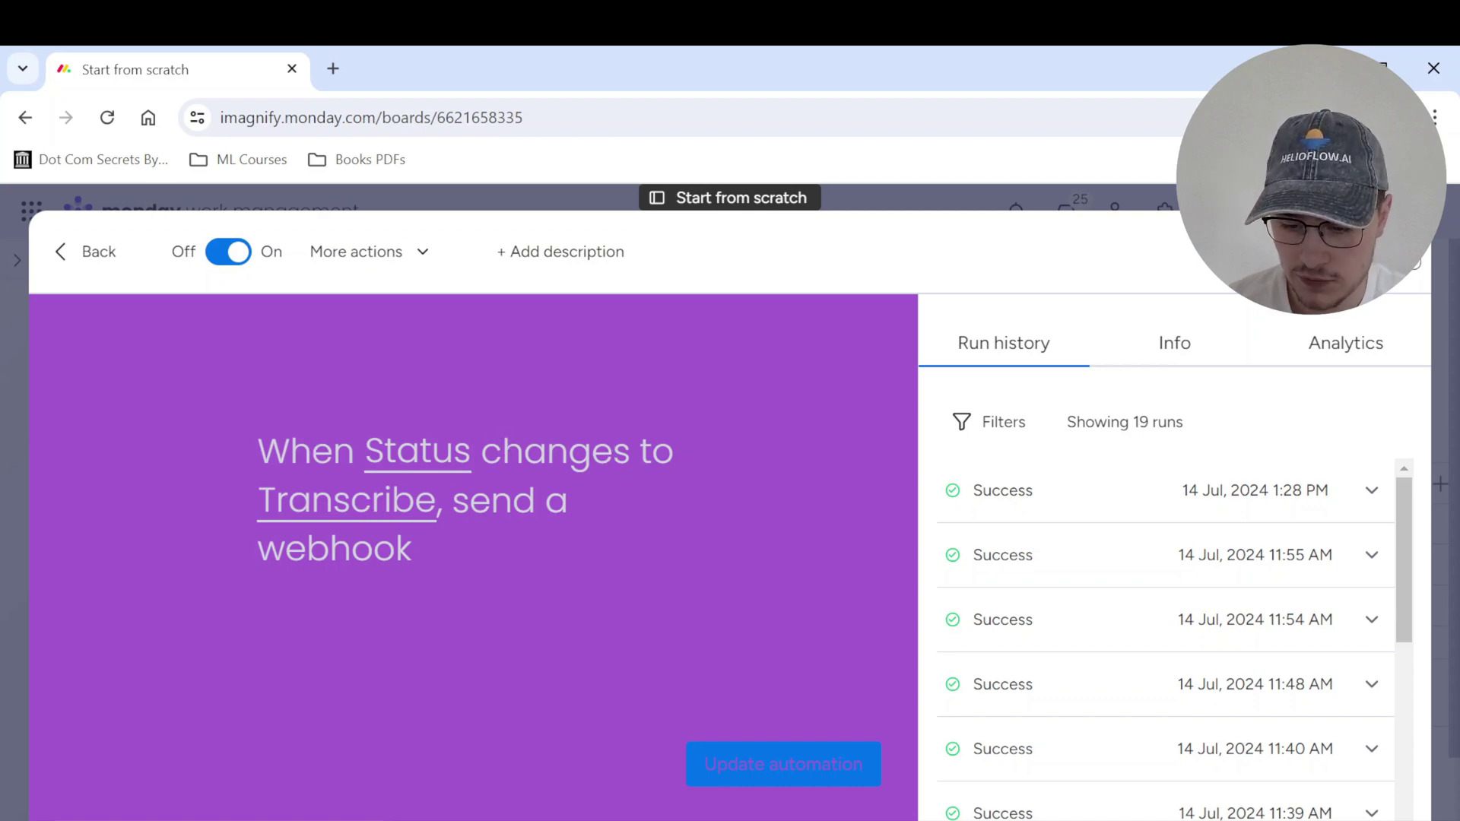
key("Escape")
Set the showcase item's Status to Transcribe, then switch to Visual Studio Code.
left_click(605, 536)
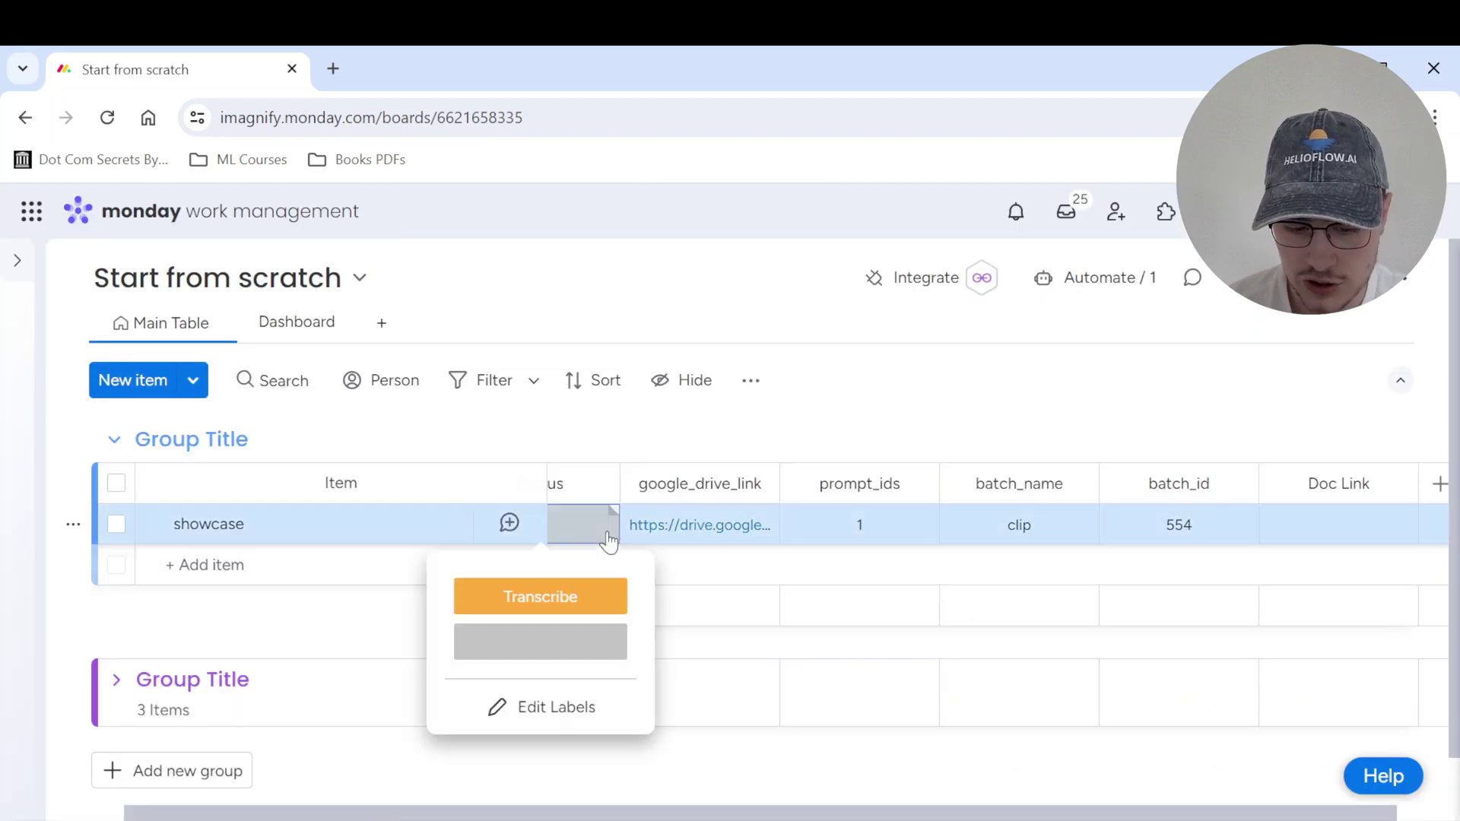
left_click(553, 611)
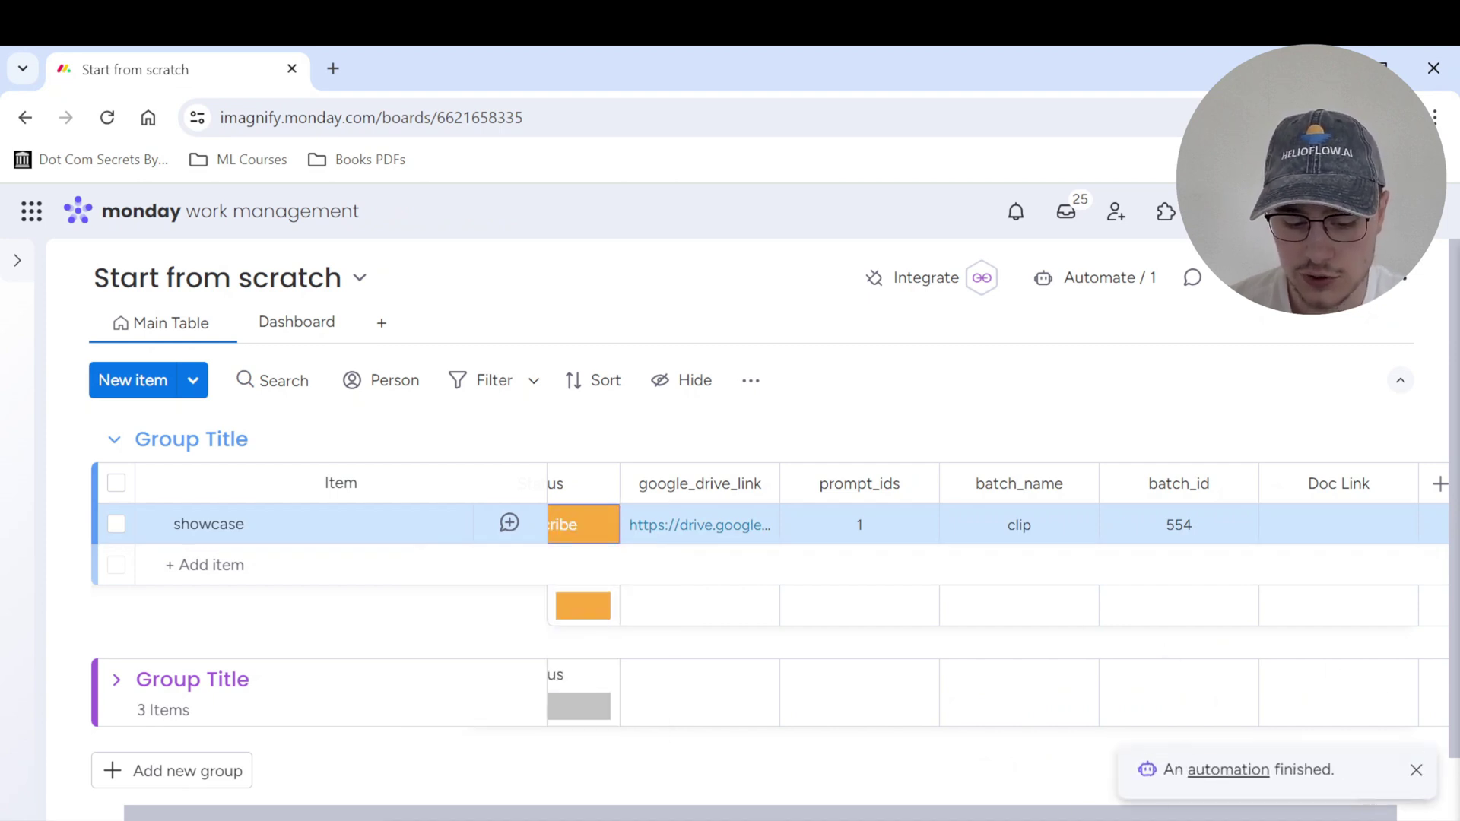
left_click(467, 753)
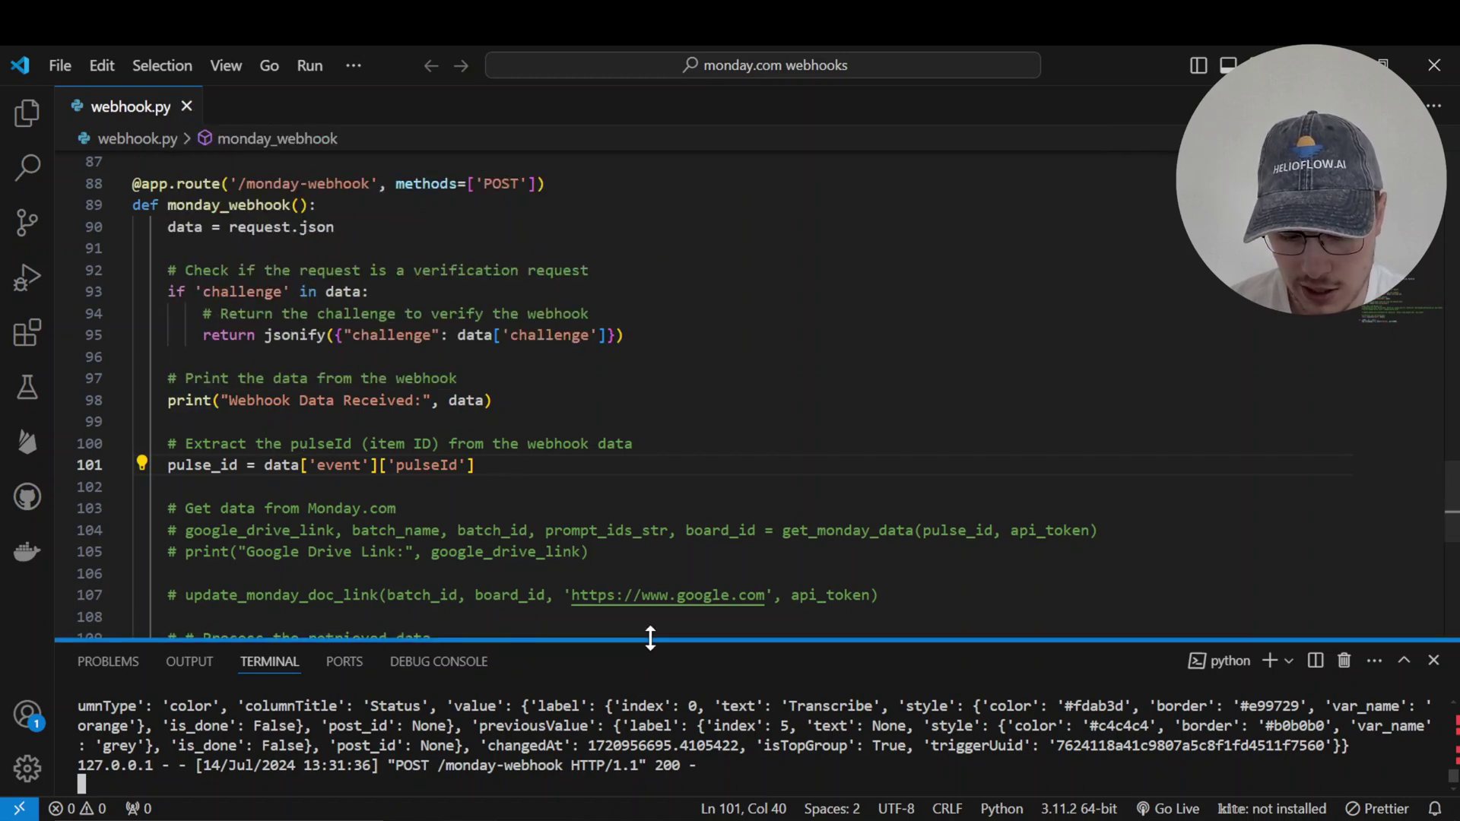
Enlarge the terminal and highlight the Transcribe label in the received webhook data.
left_click_drag(650, 637, 670, 276)
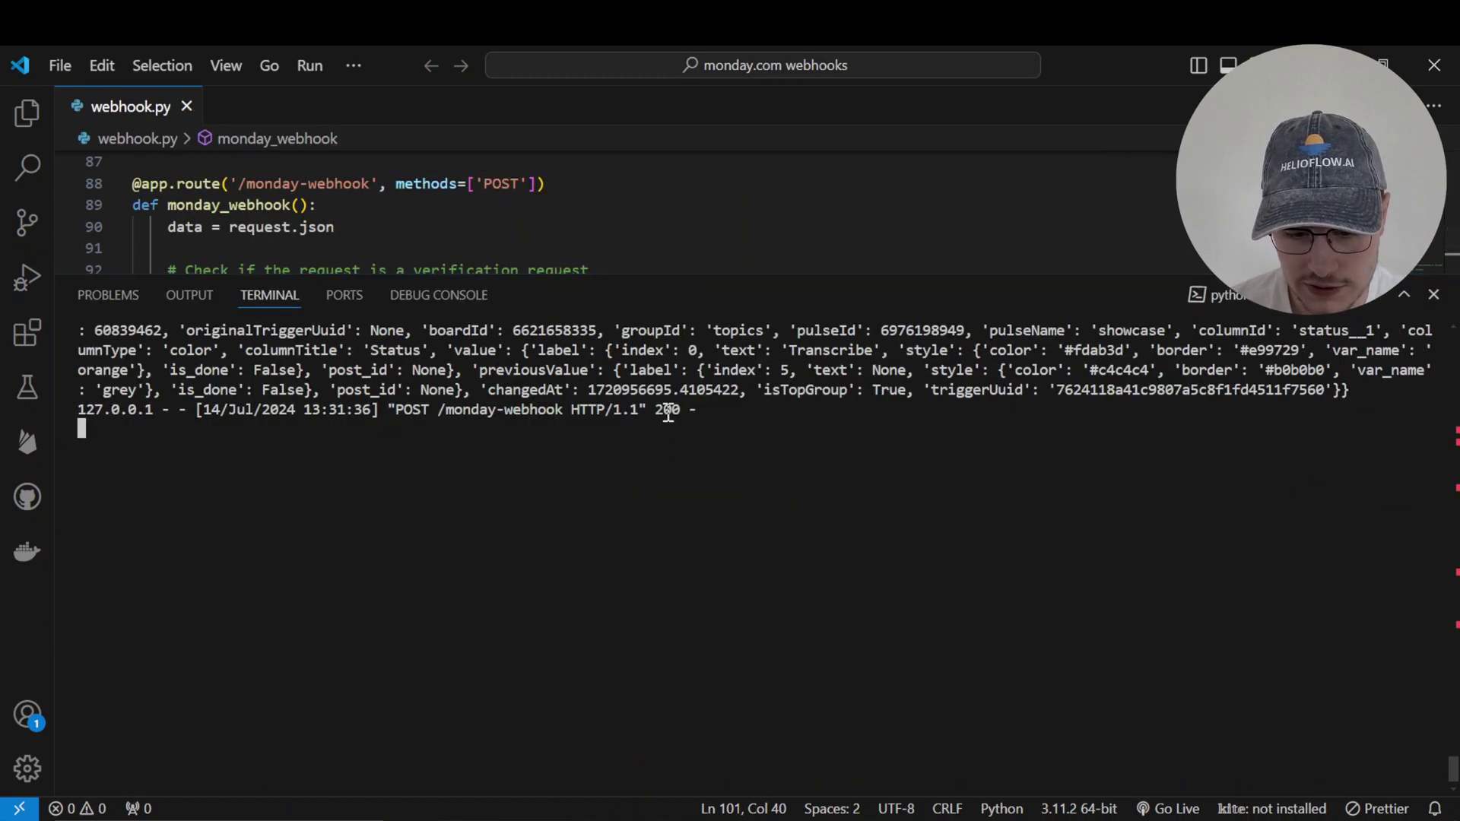
scroll(668, 413, "up", 3)
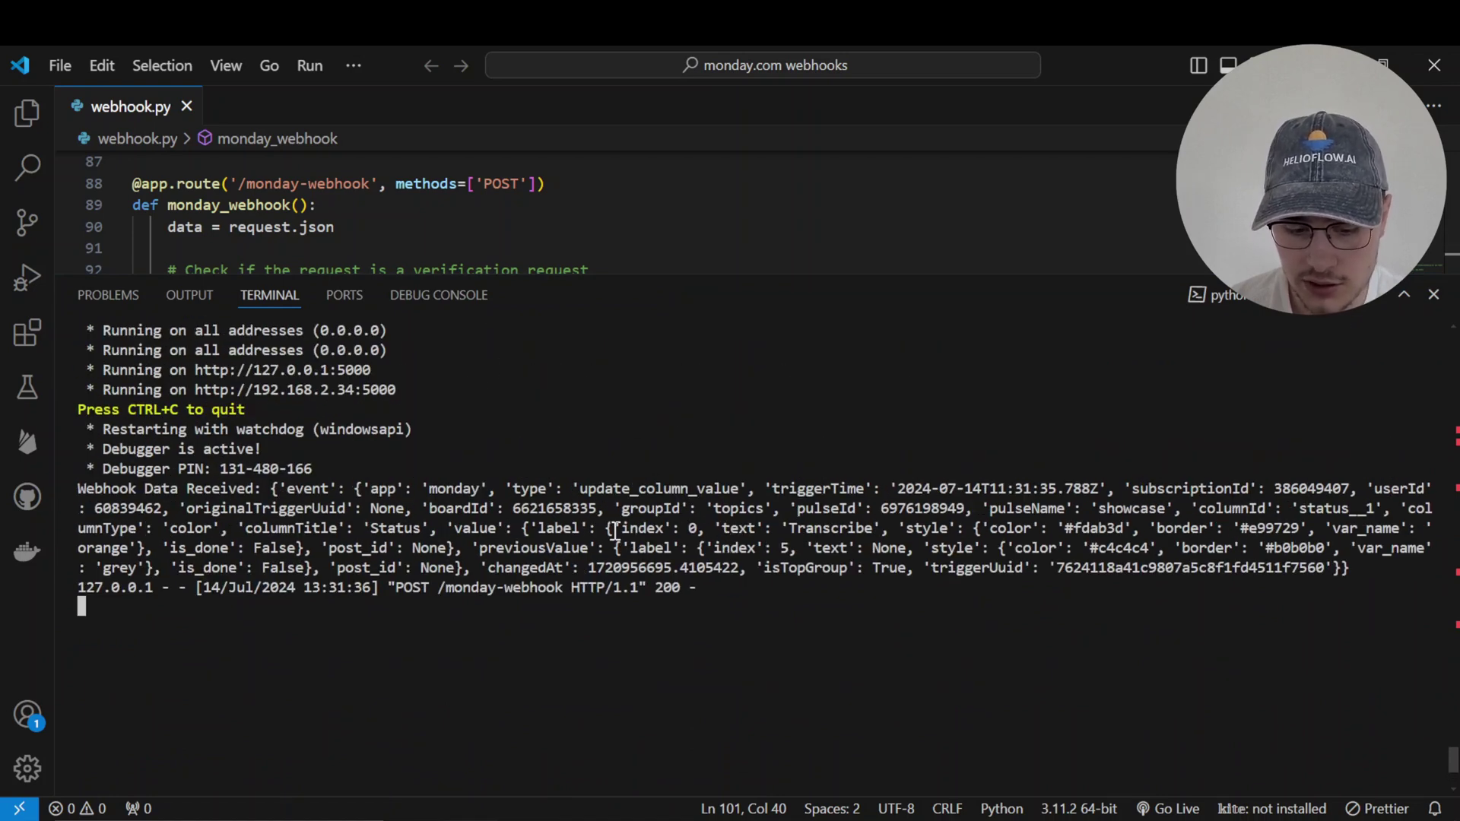
left_click_drag(610, 530, 960, 527)
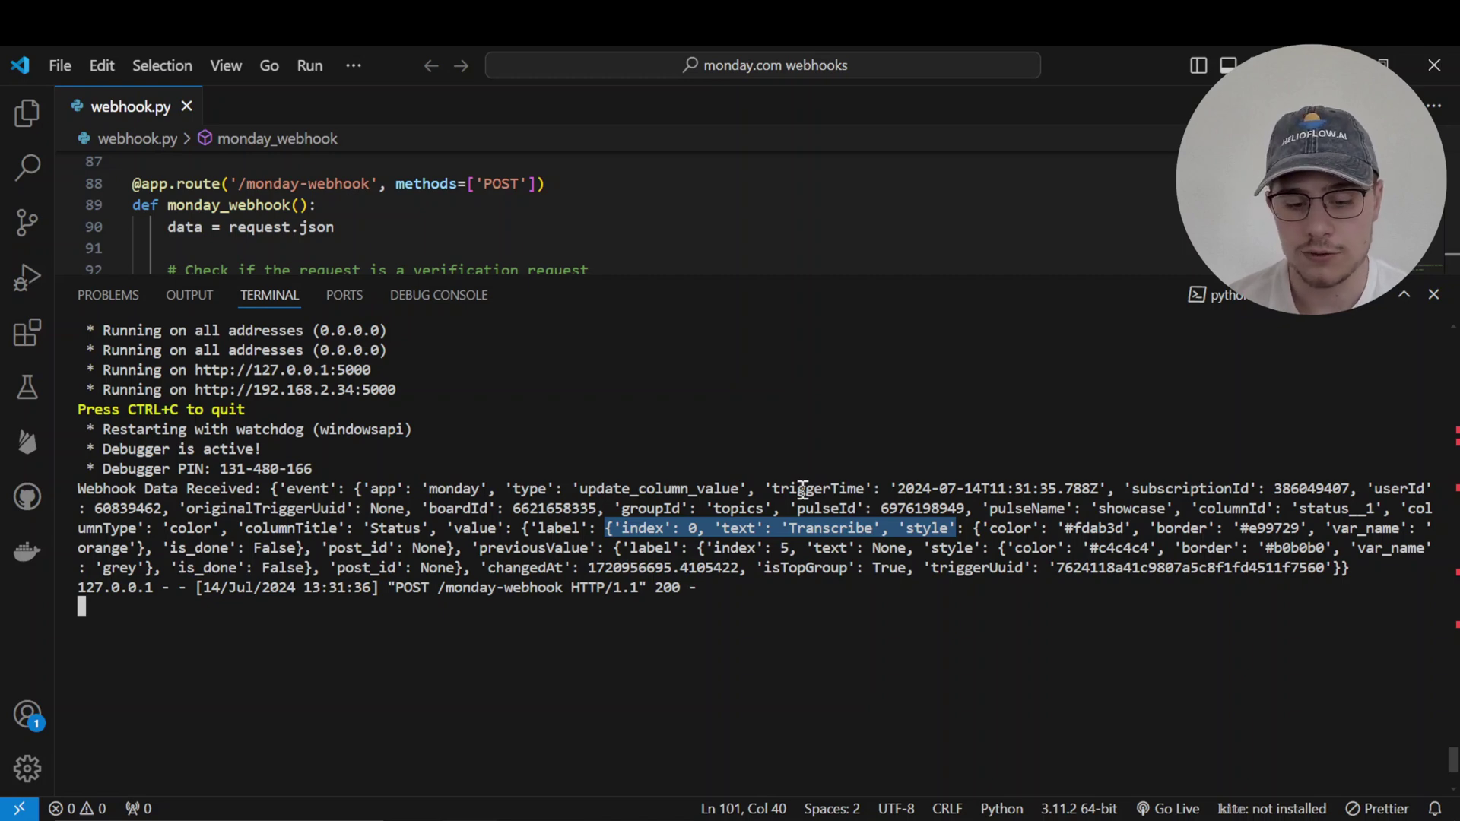
key("alt+Tab")
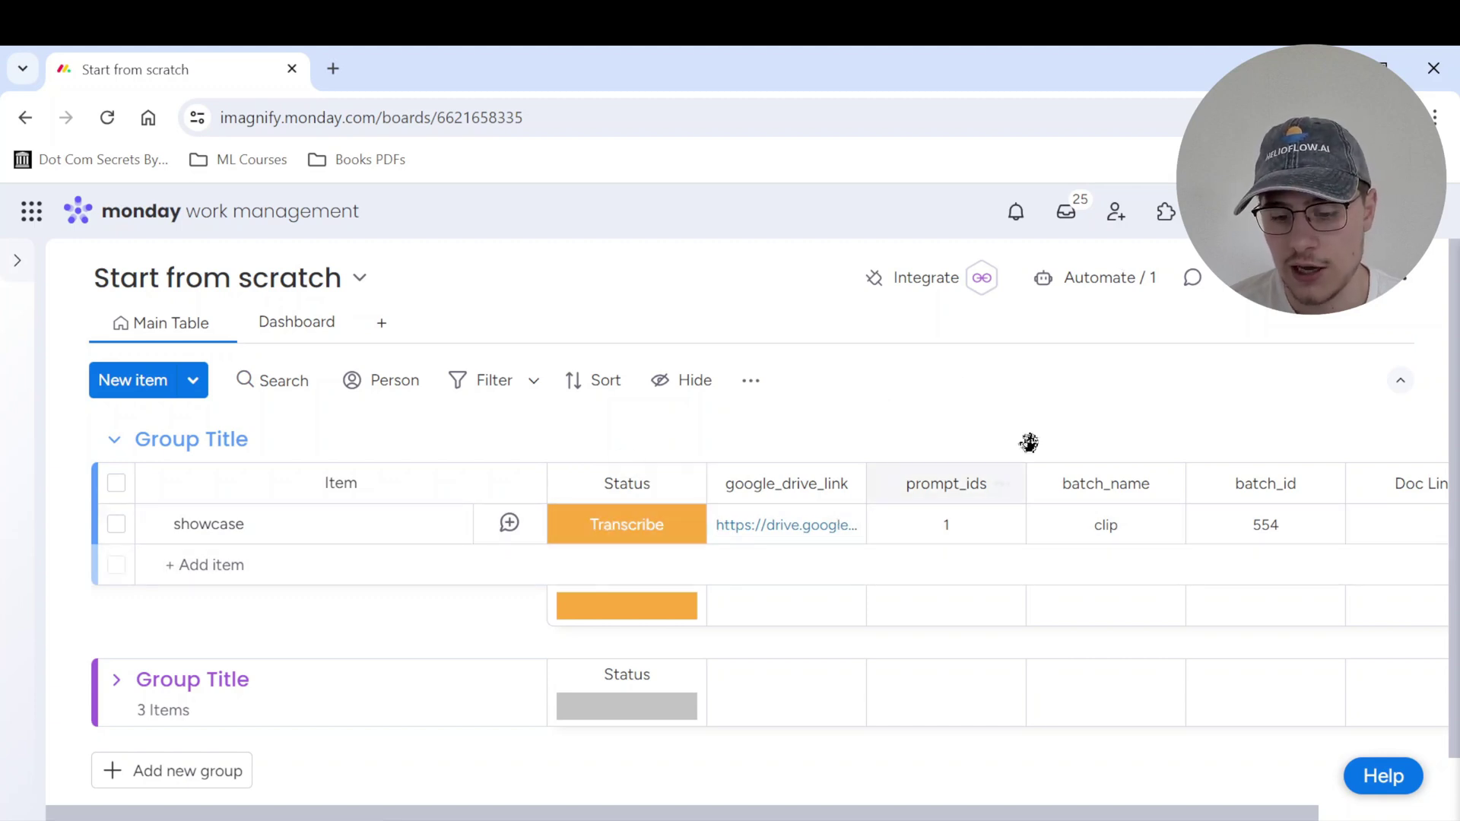
Add the Webhooks status-change recipe to the board and begin removing its existing URL connection.
left_click(940, 303)
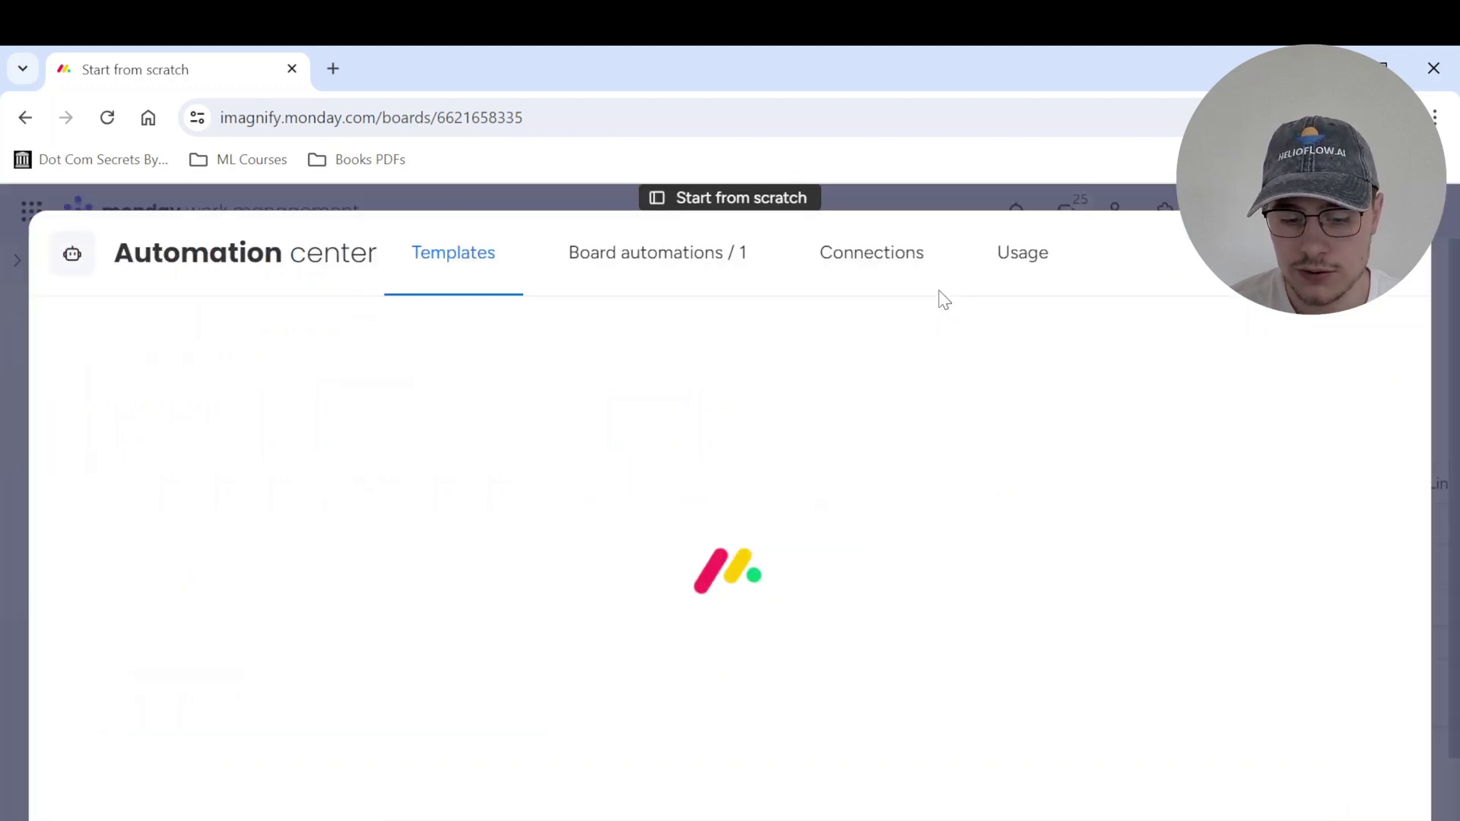
type("web")
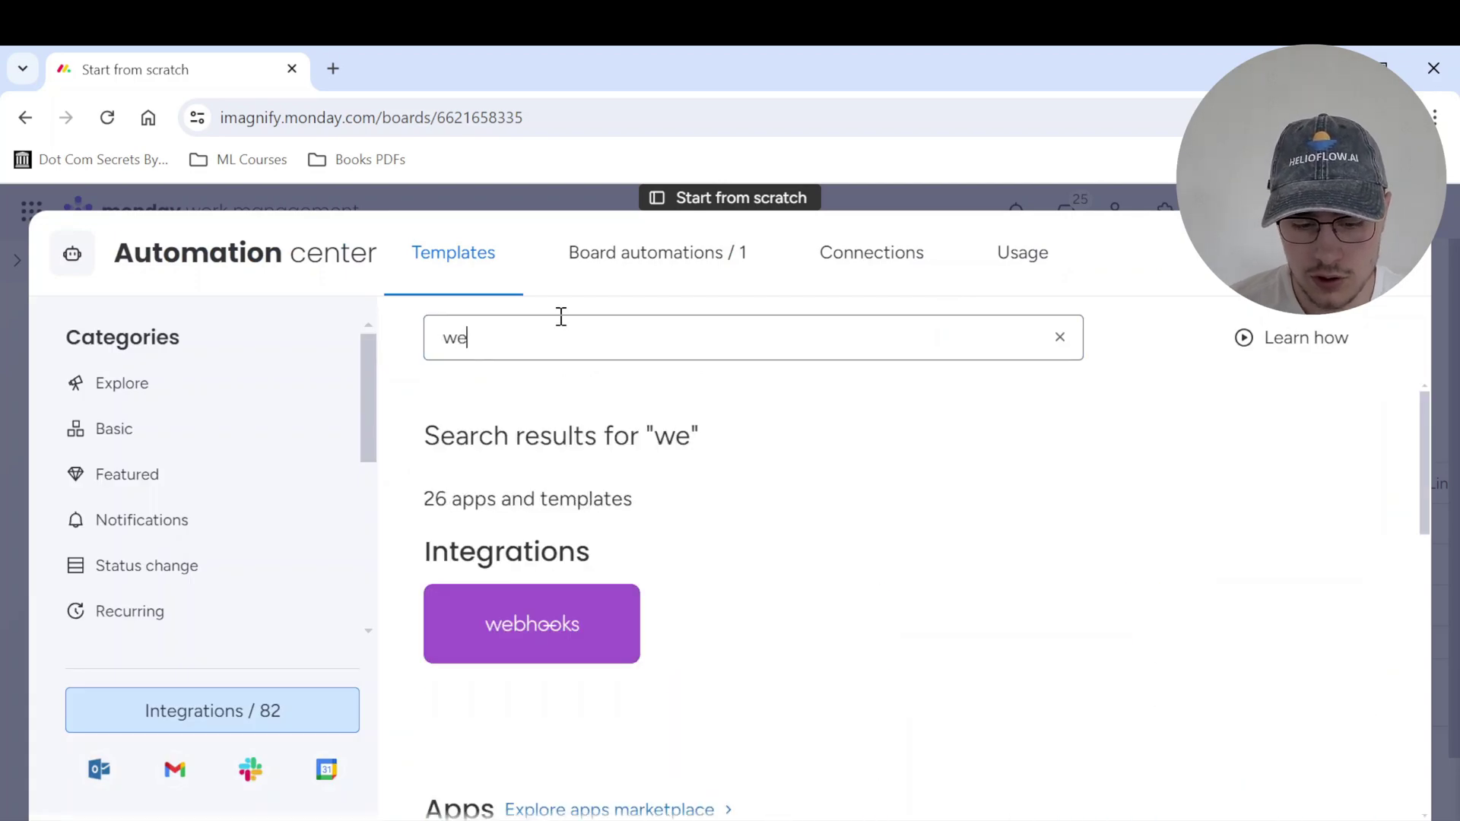
left_click(498, 606)
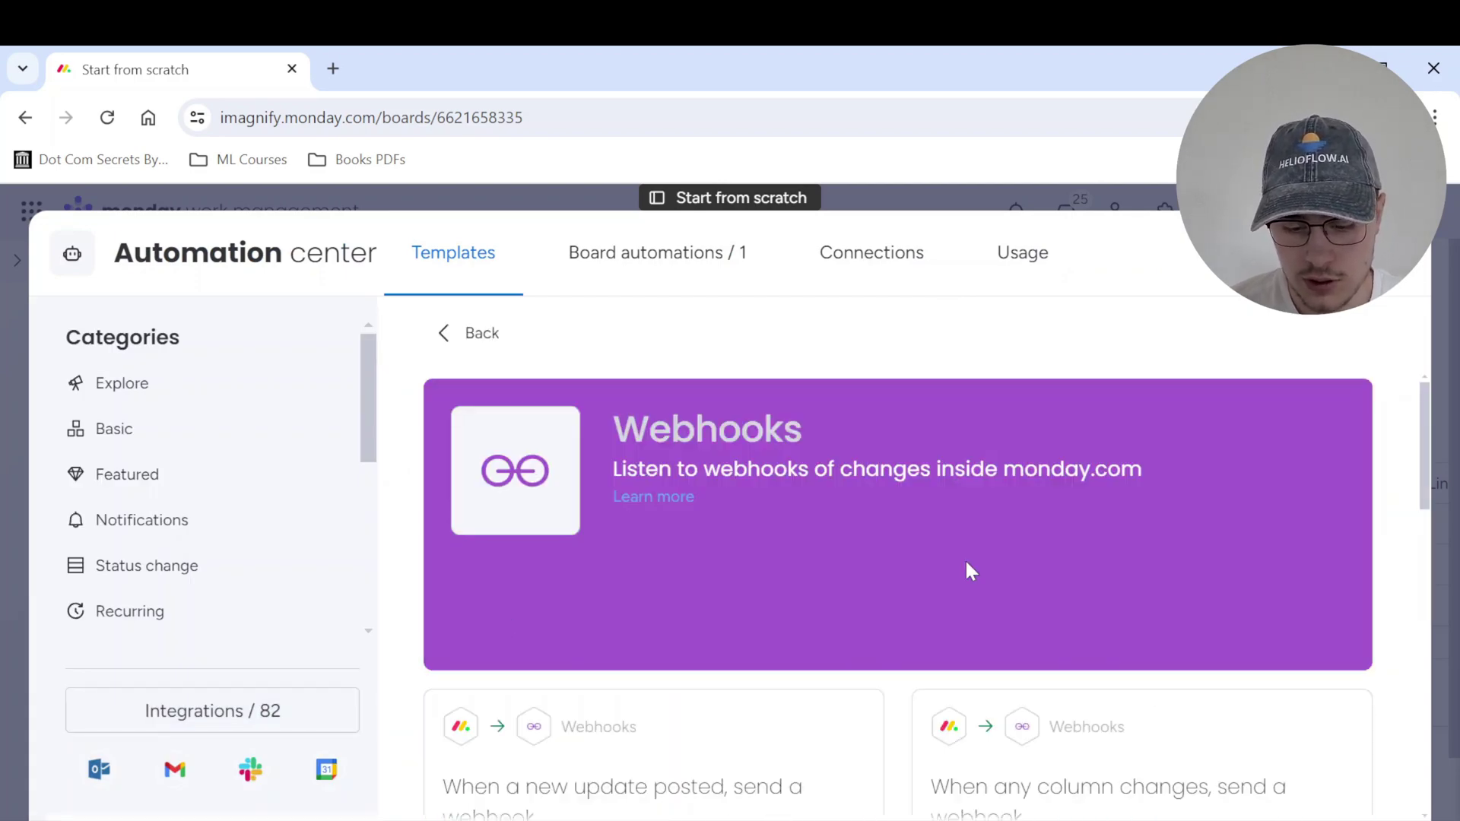
scroll(966, 570, "down", 4)
scroll(970, 569, "down", 4)
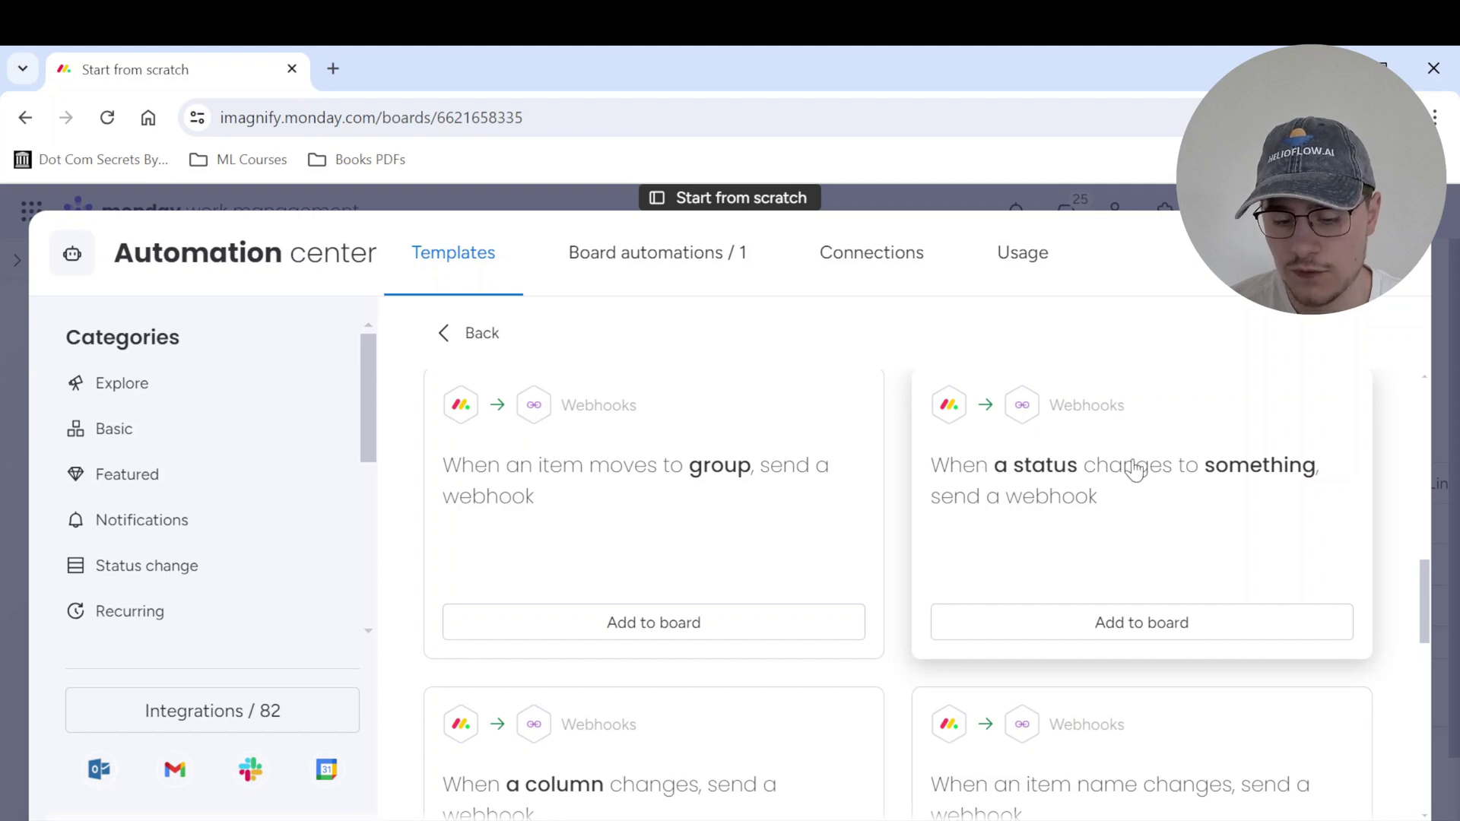
left_click(1141, 629)
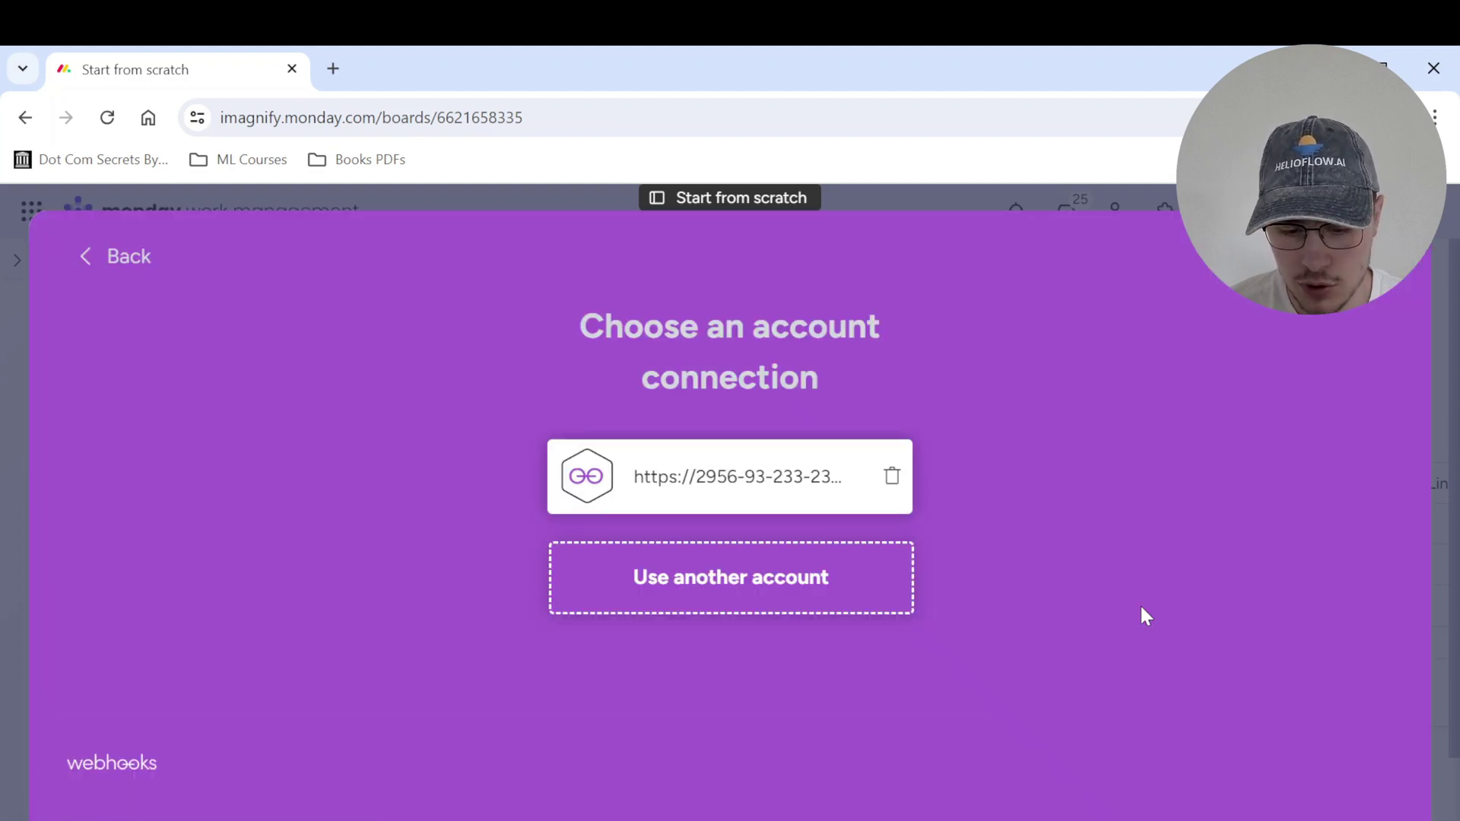
left_click(892, 478)
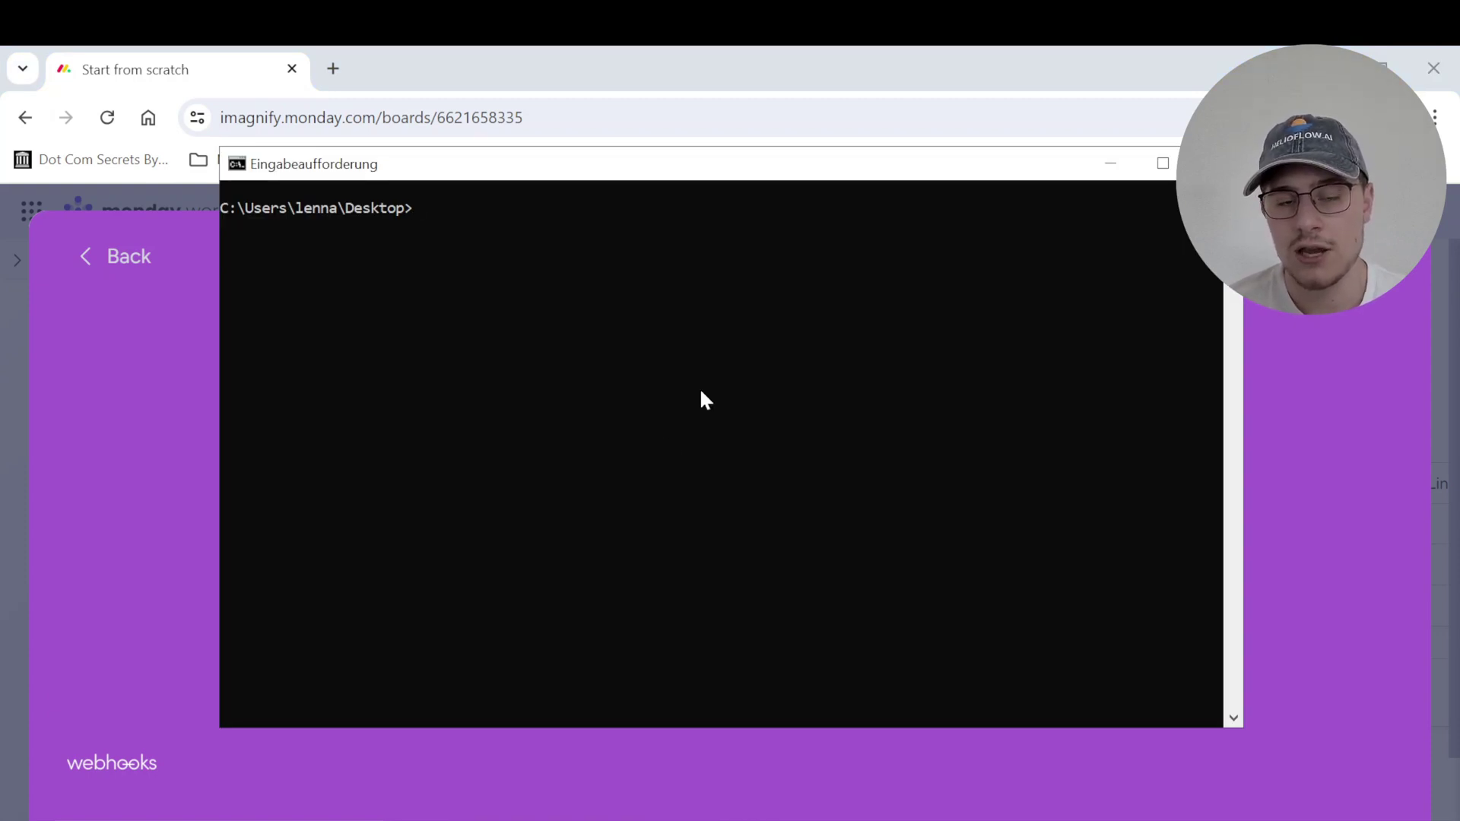
Start an ngrok tunnel with 'ngrok http 5000' and copy its https forwarding URL.
type("ngrok http 5000")
key("Return")
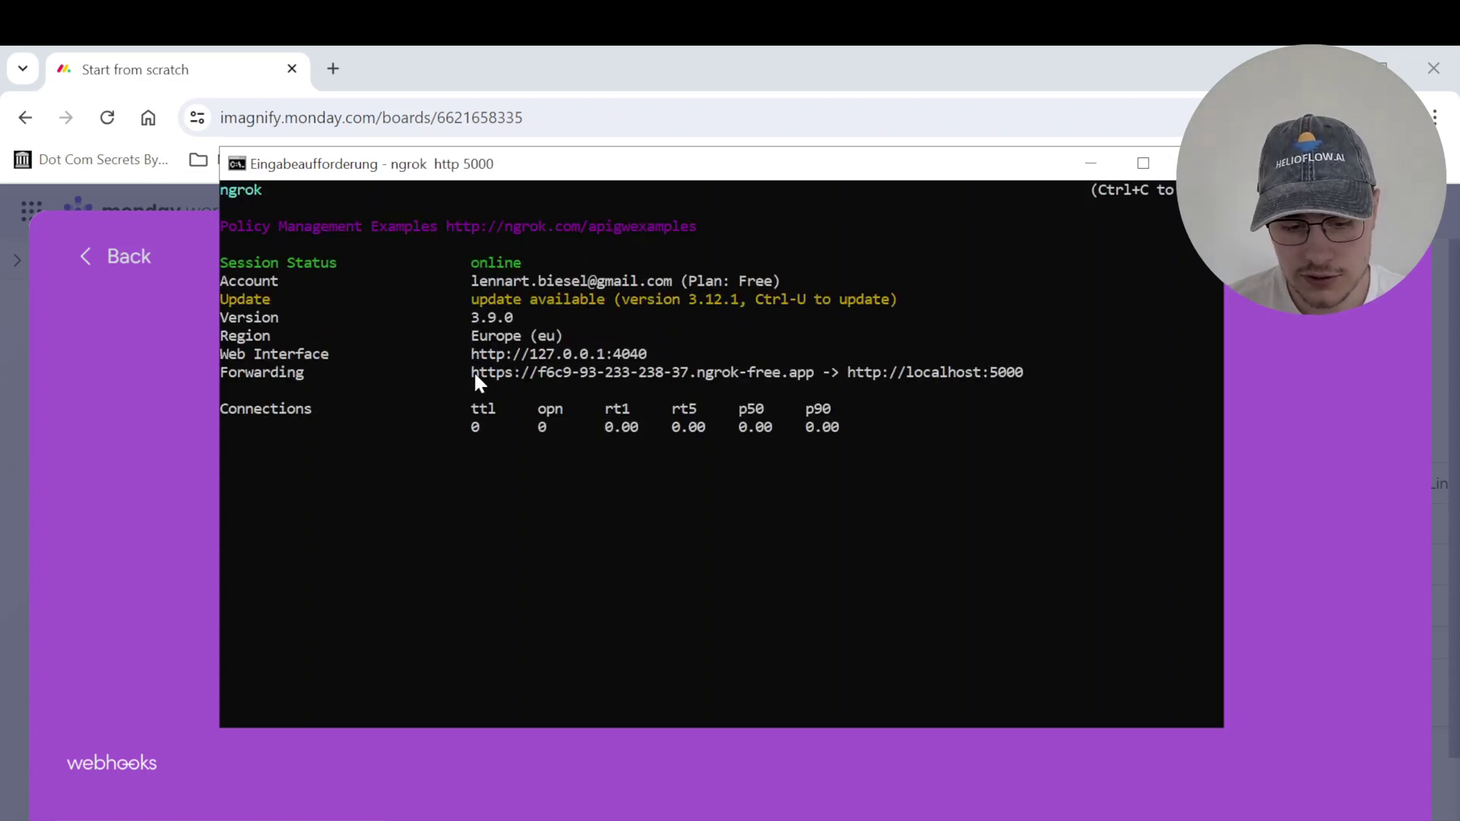
left_click_drag(471, 369, 810, 378)
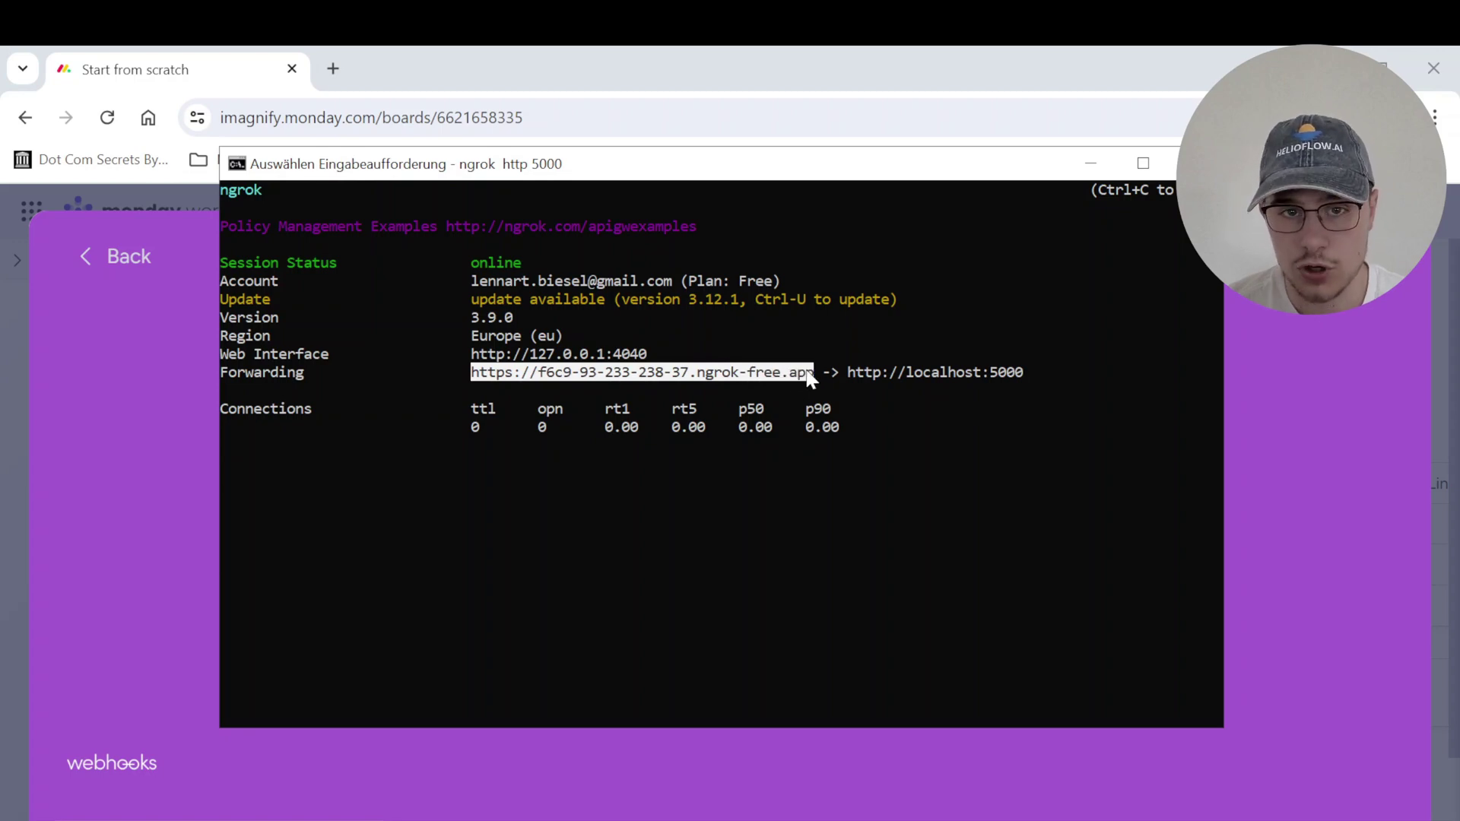
key("ctrl+c")
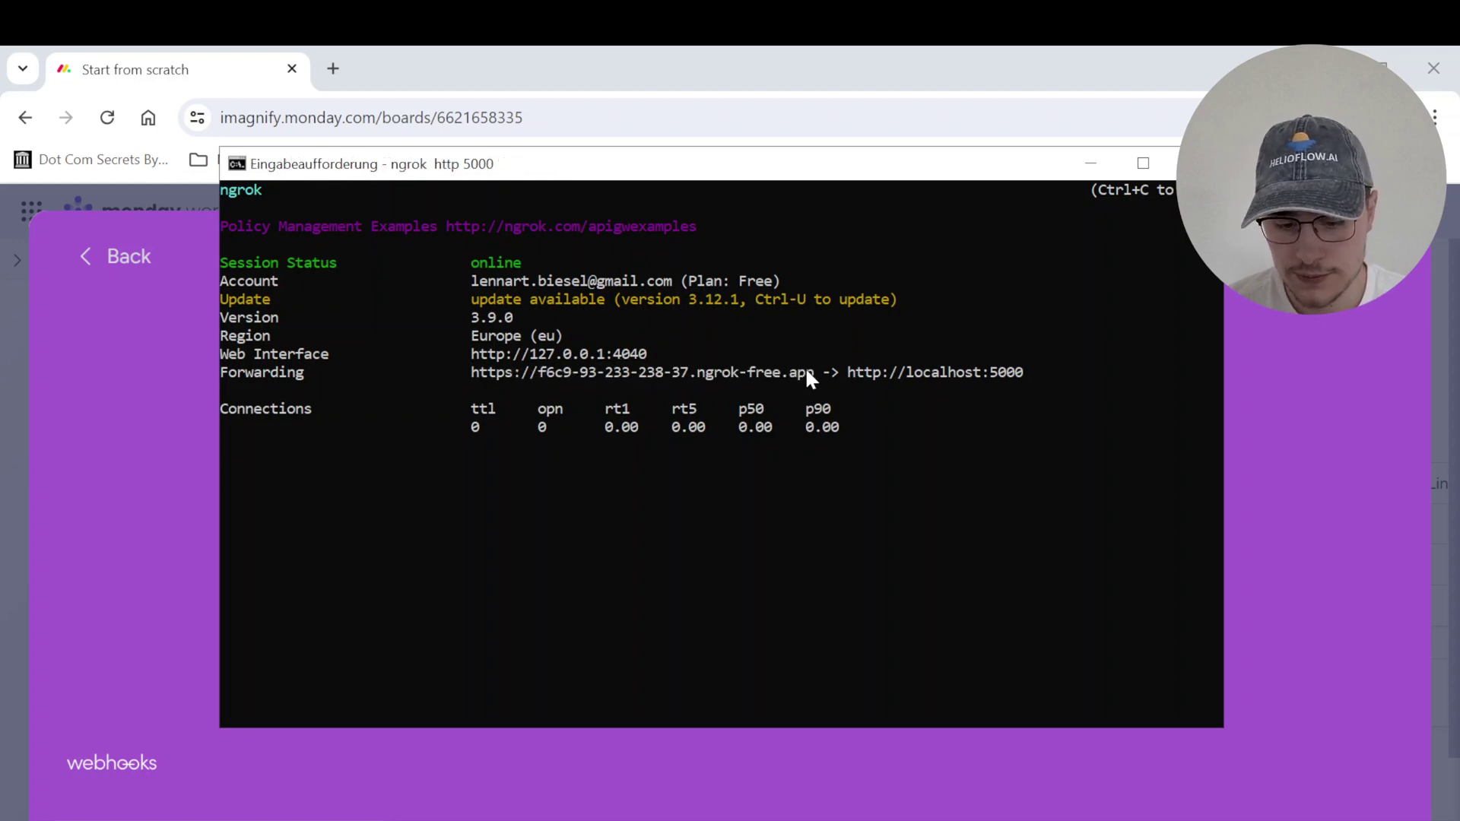
left_click(1091, 163)
Delete the old webhook connection and paste the ngrok forwarding URL as the Webhook URL.
left_click(887, 609)
left_click(839, 495)
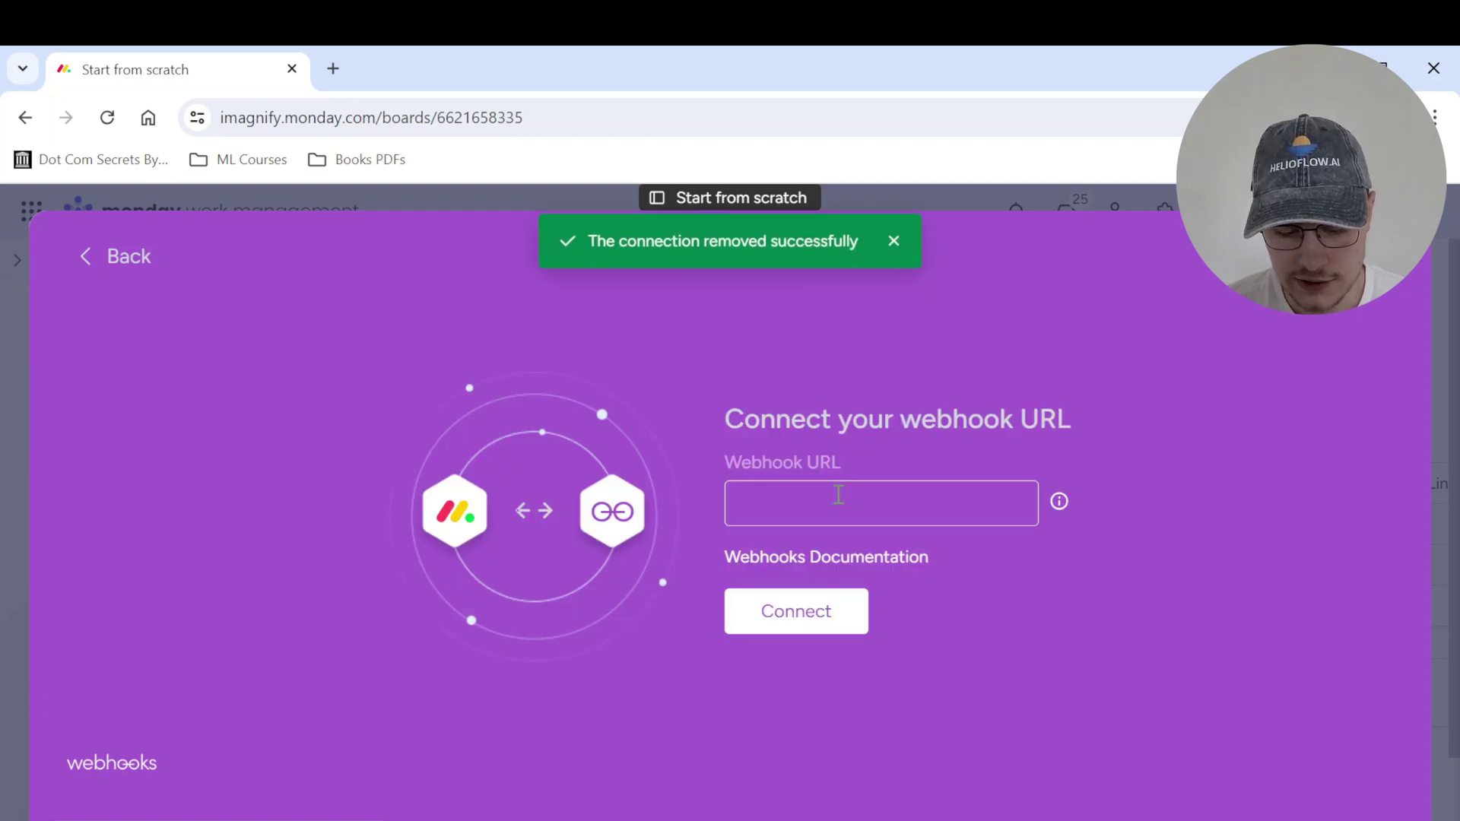
key("ctrl+v")
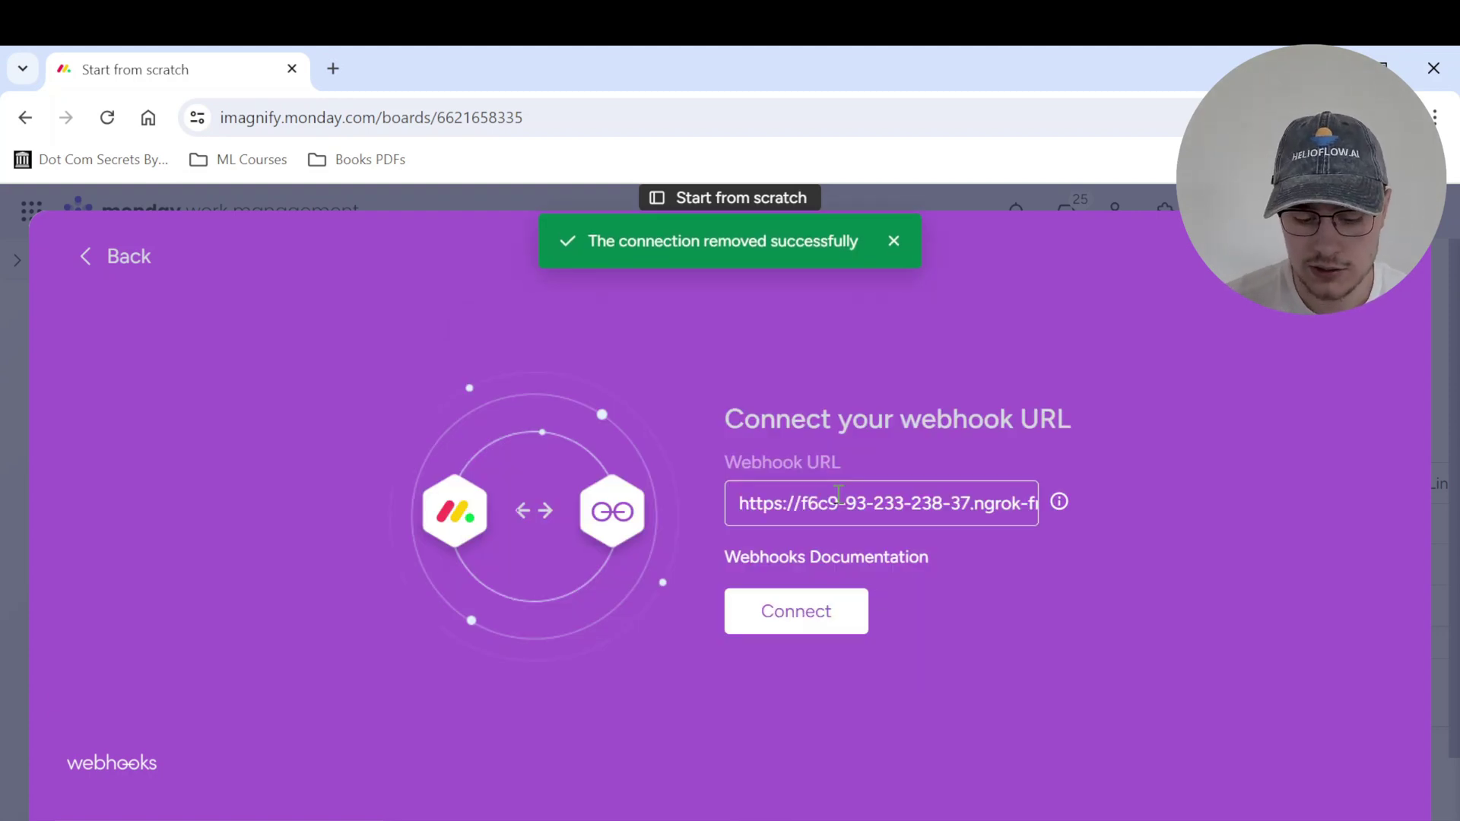
key("End")
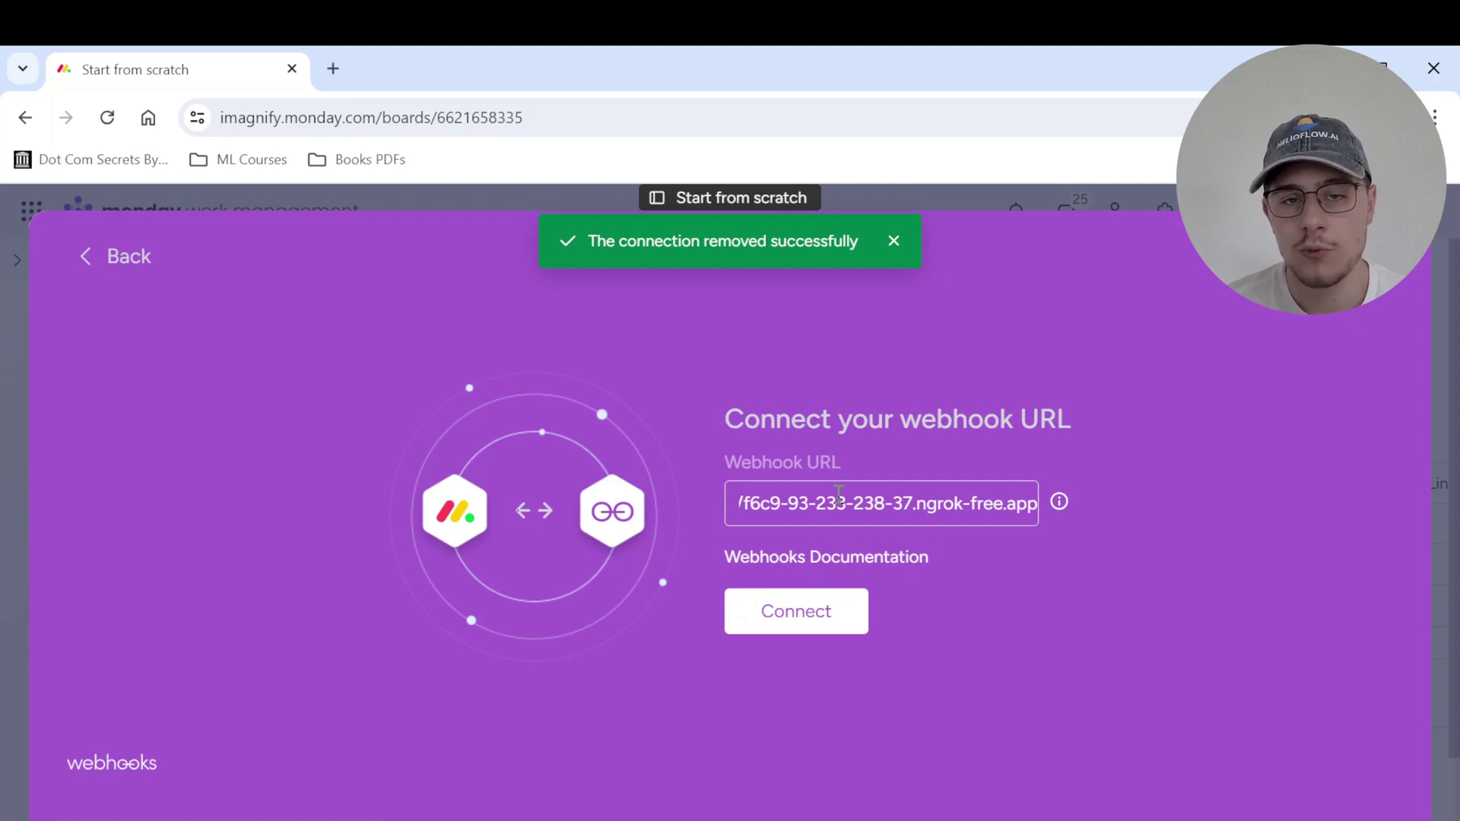
left_click(769, 814)
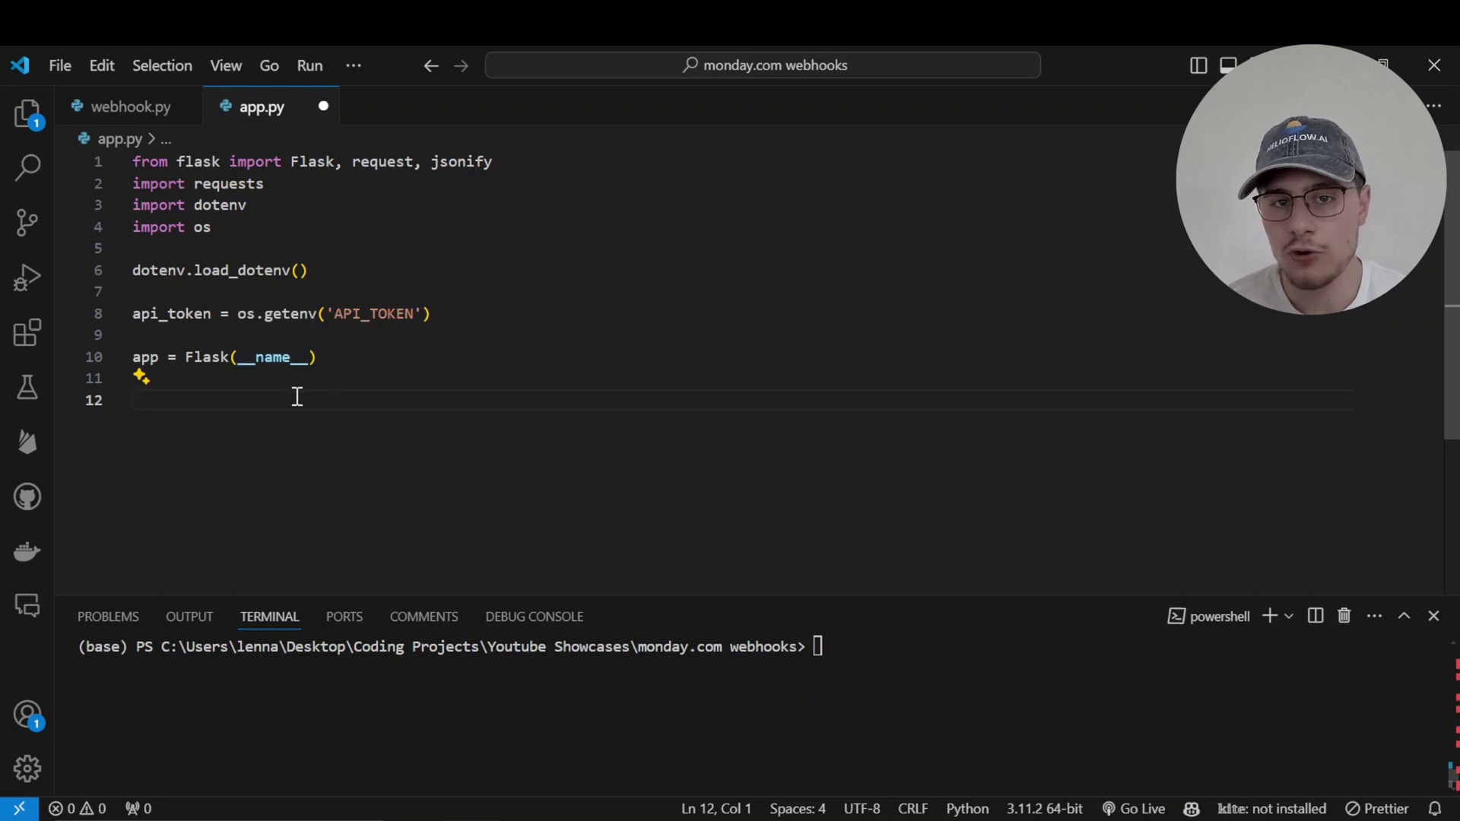
Add the POST /webhook route with a webhook() function reading data = request.json.
type("@")
key("Tab")
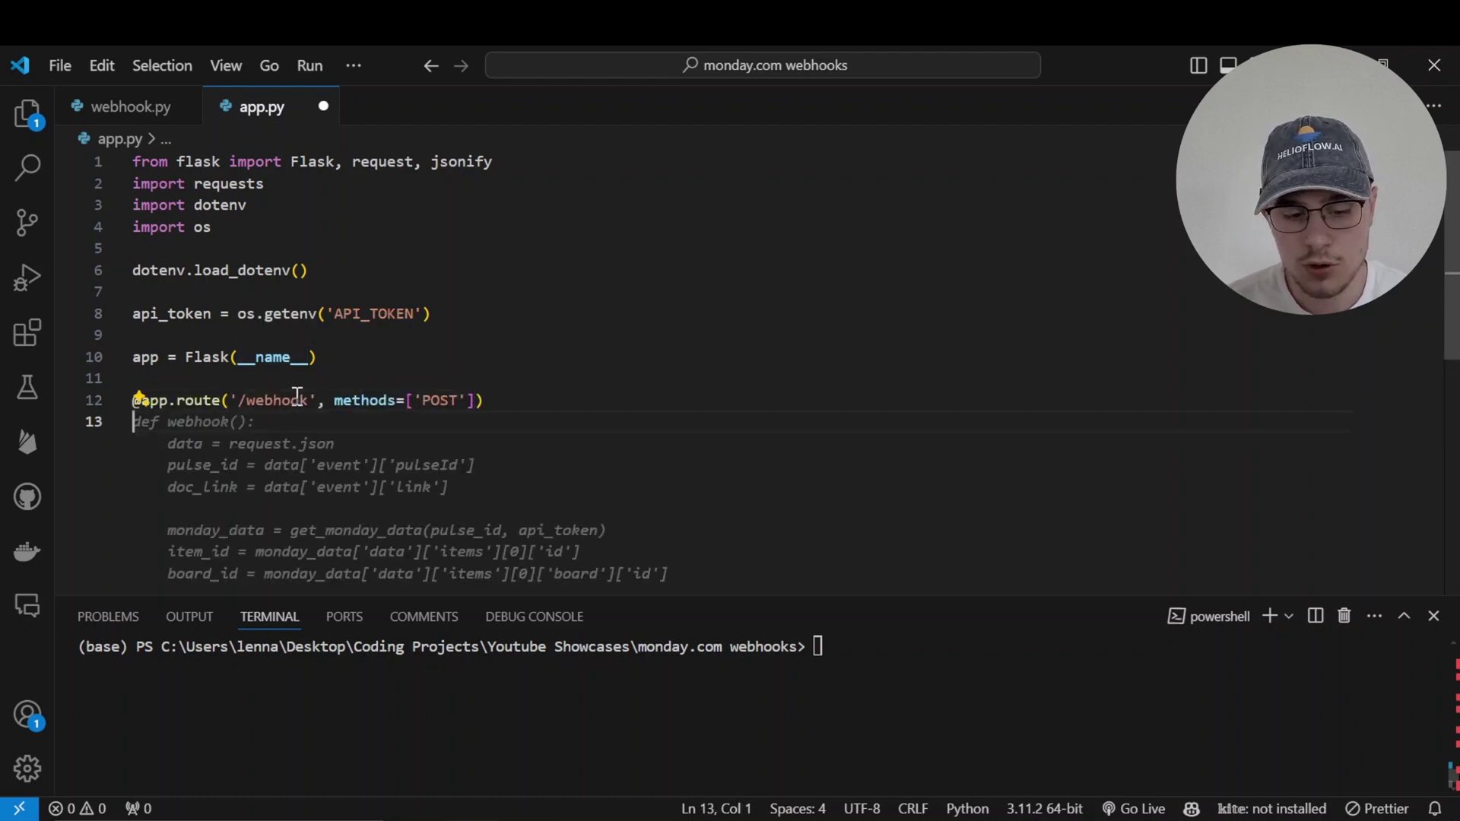
key("Return")
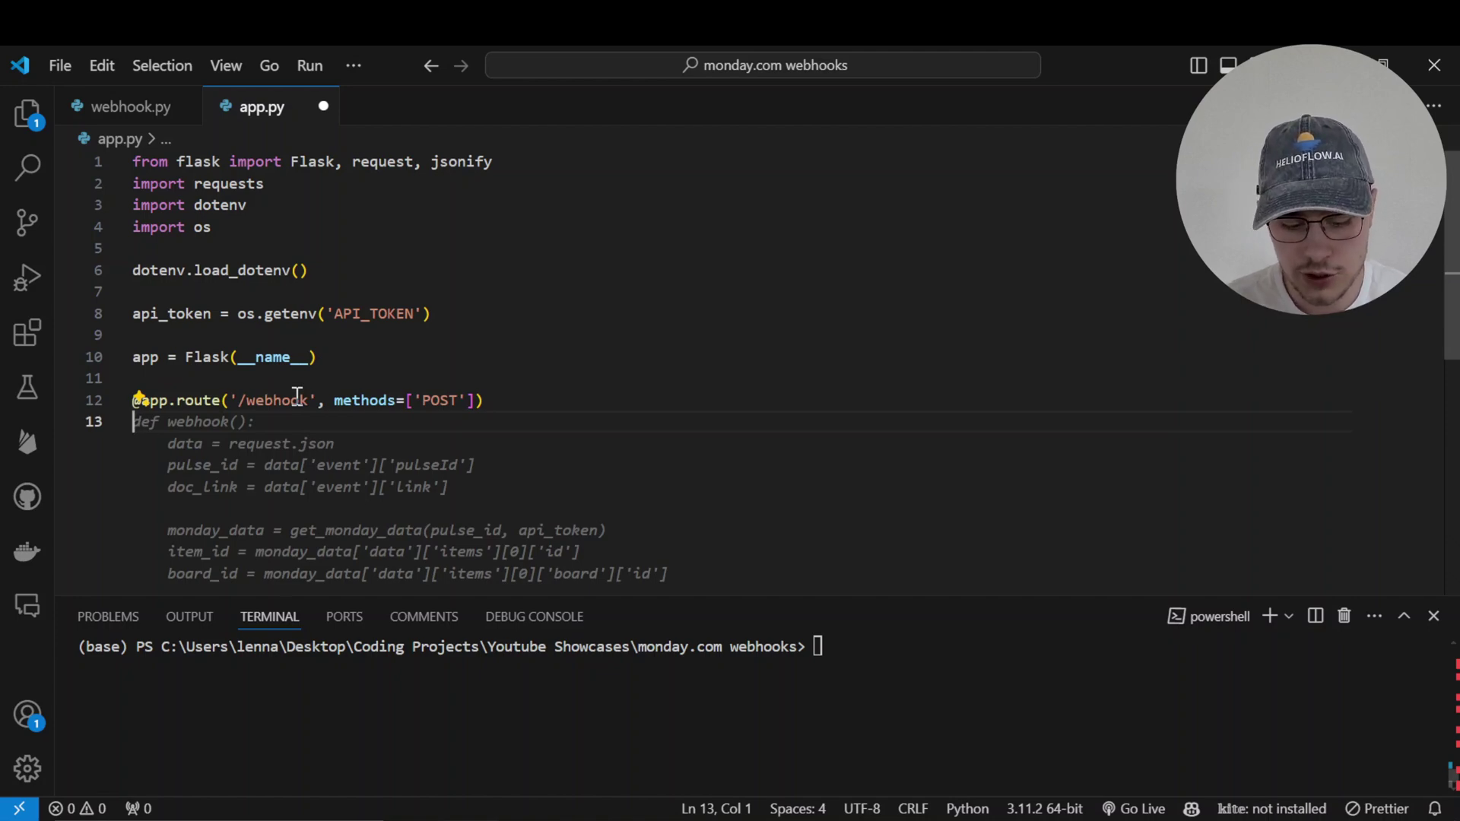
type("def we")
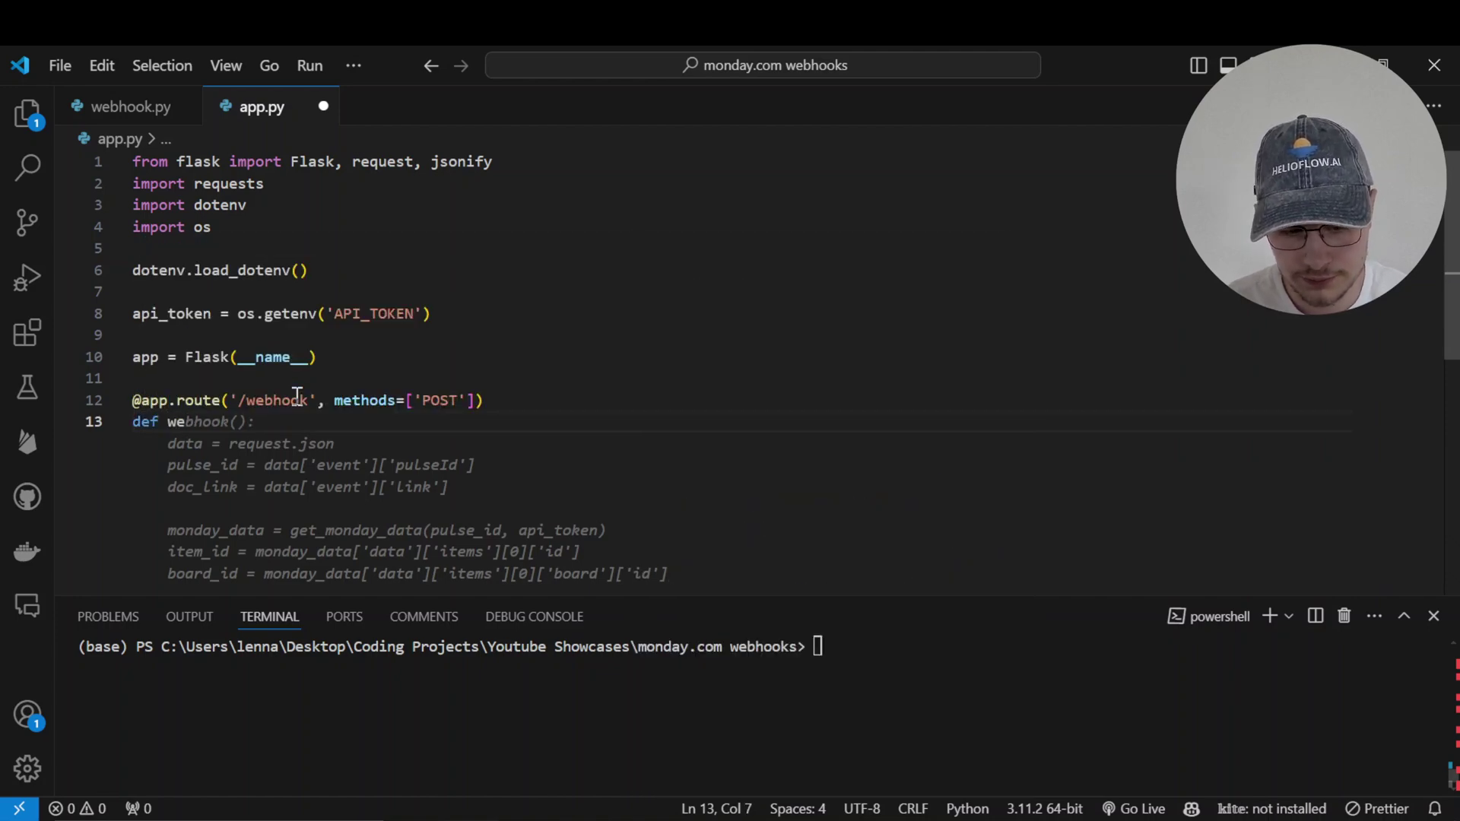
type("bhook")
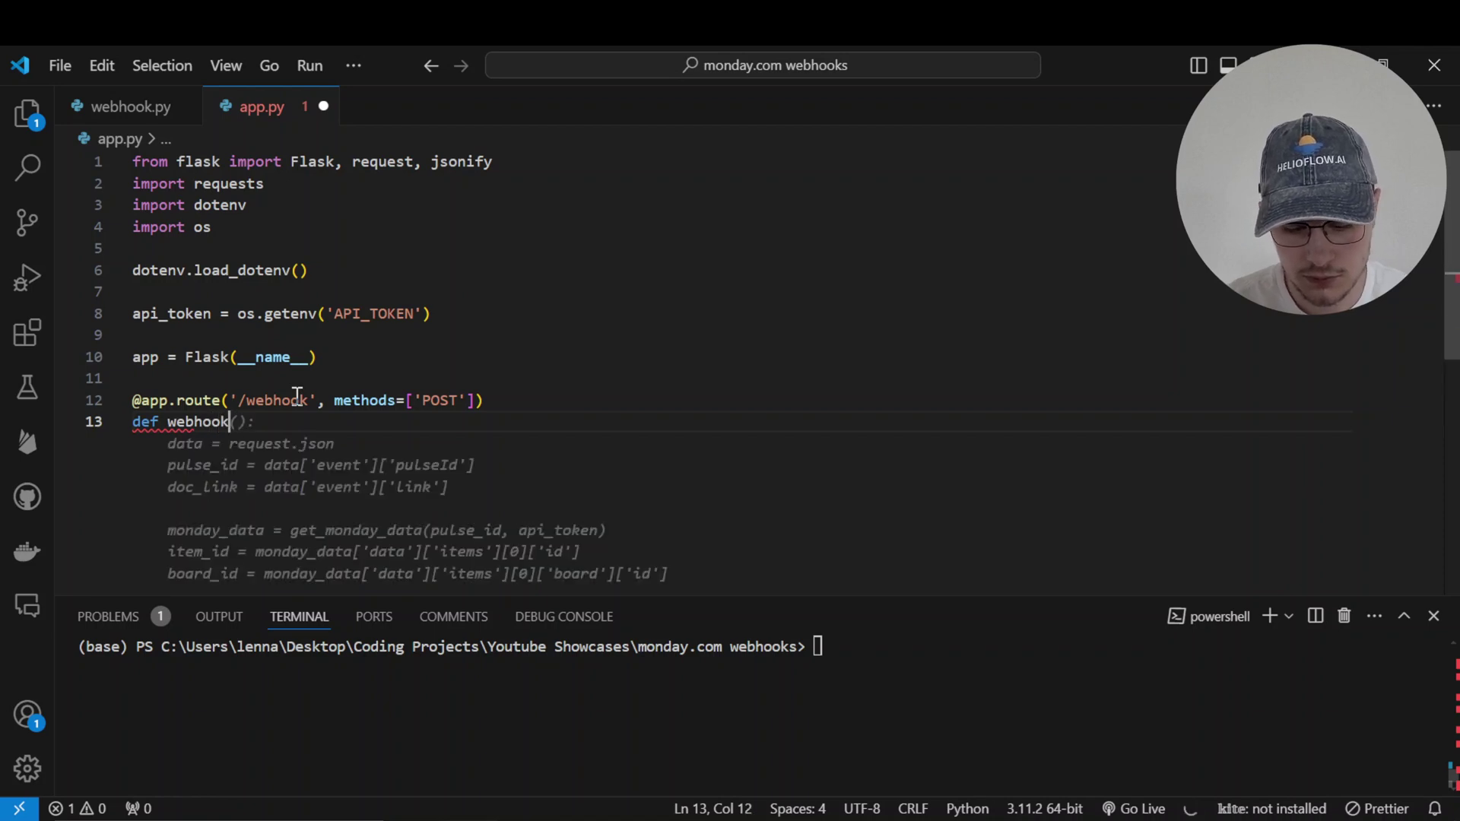
type("():")
key("Return")
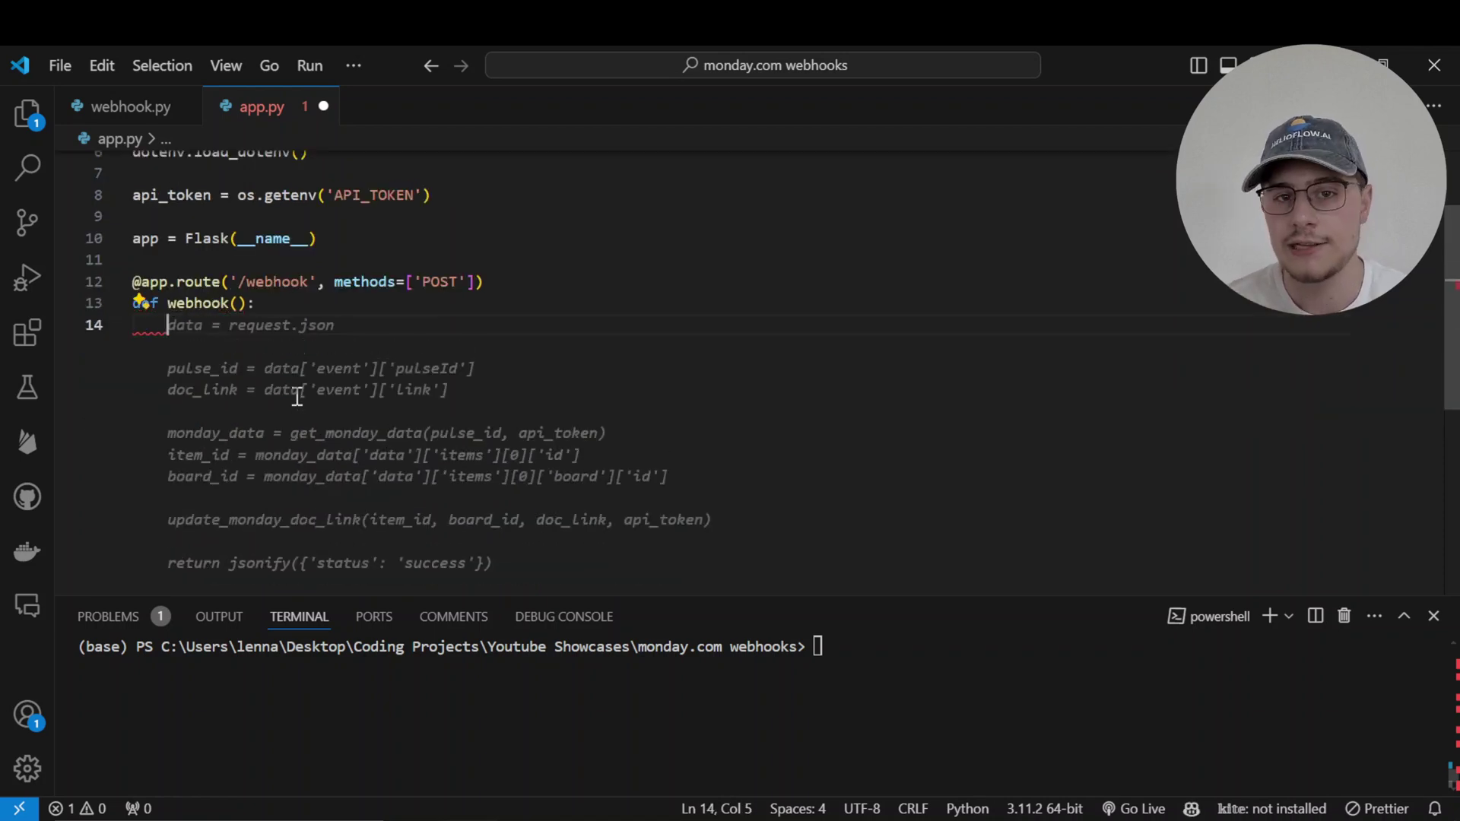
type("data")
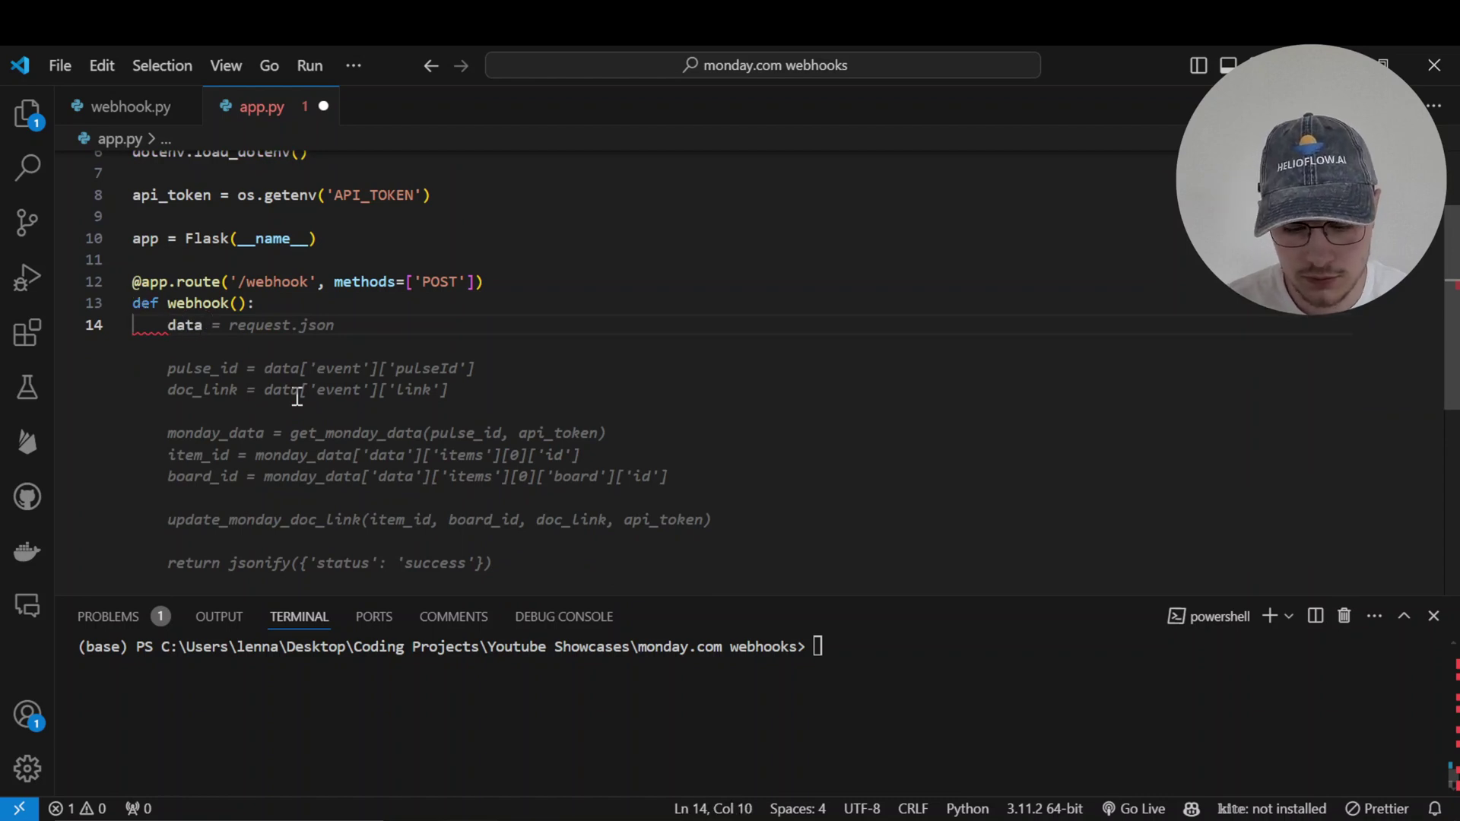
type("= request.json")
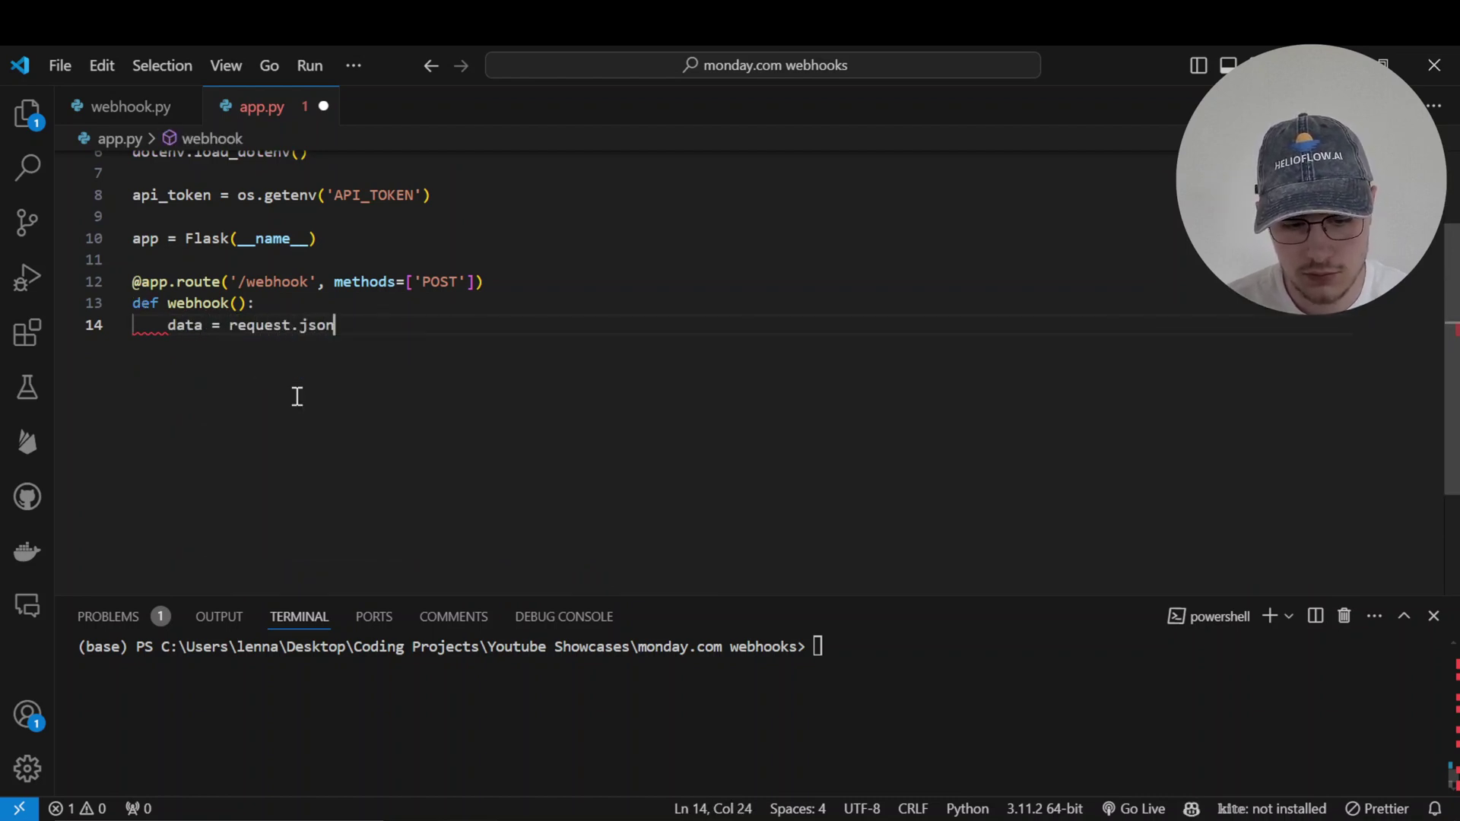
key("Return")
key("Return")
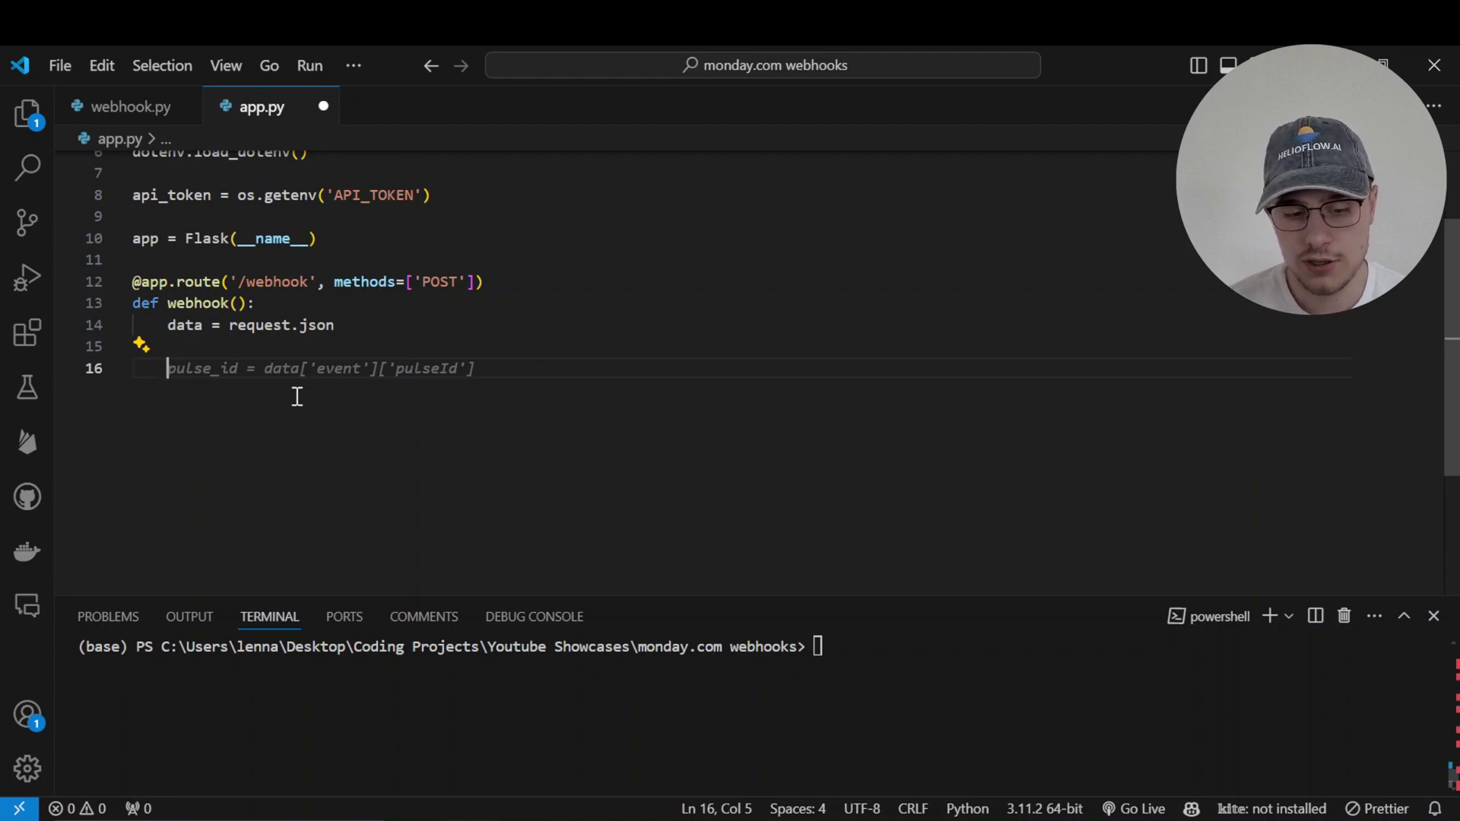
Return the challenge via jsonify when 'challenge' is in data, otherwise return status ok.
type("if '")
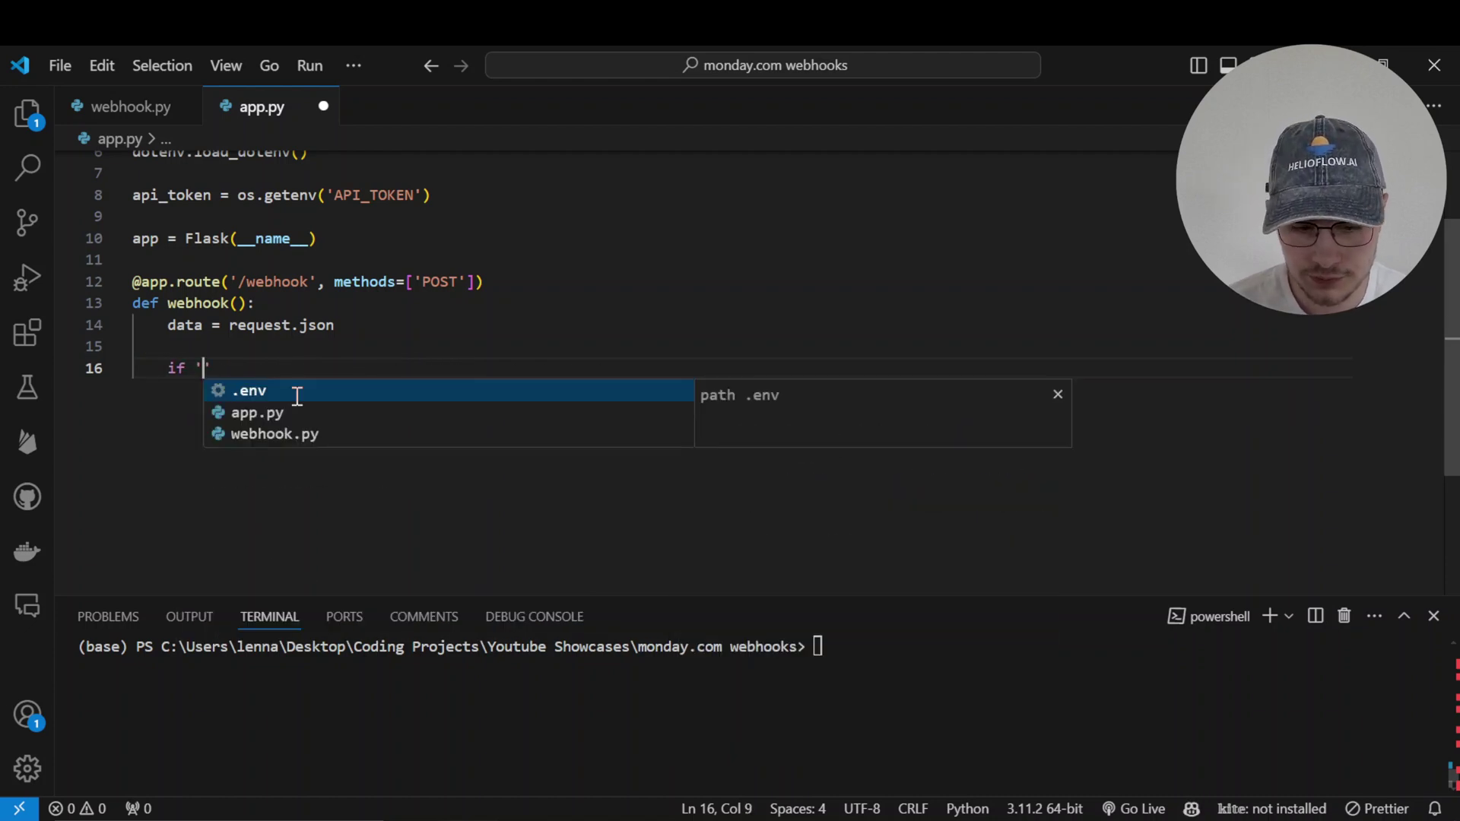
type("chall")
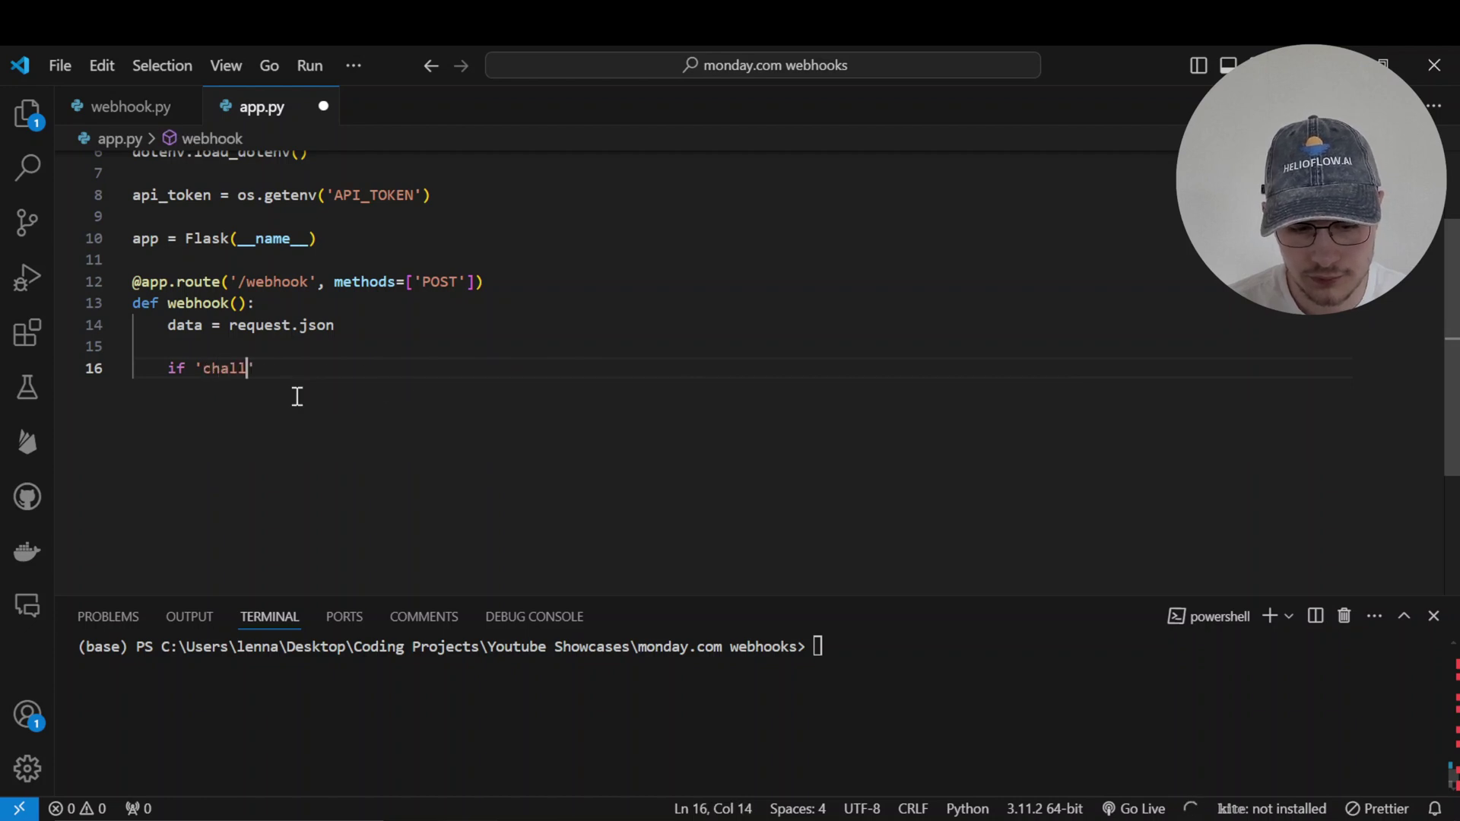
type("eng")
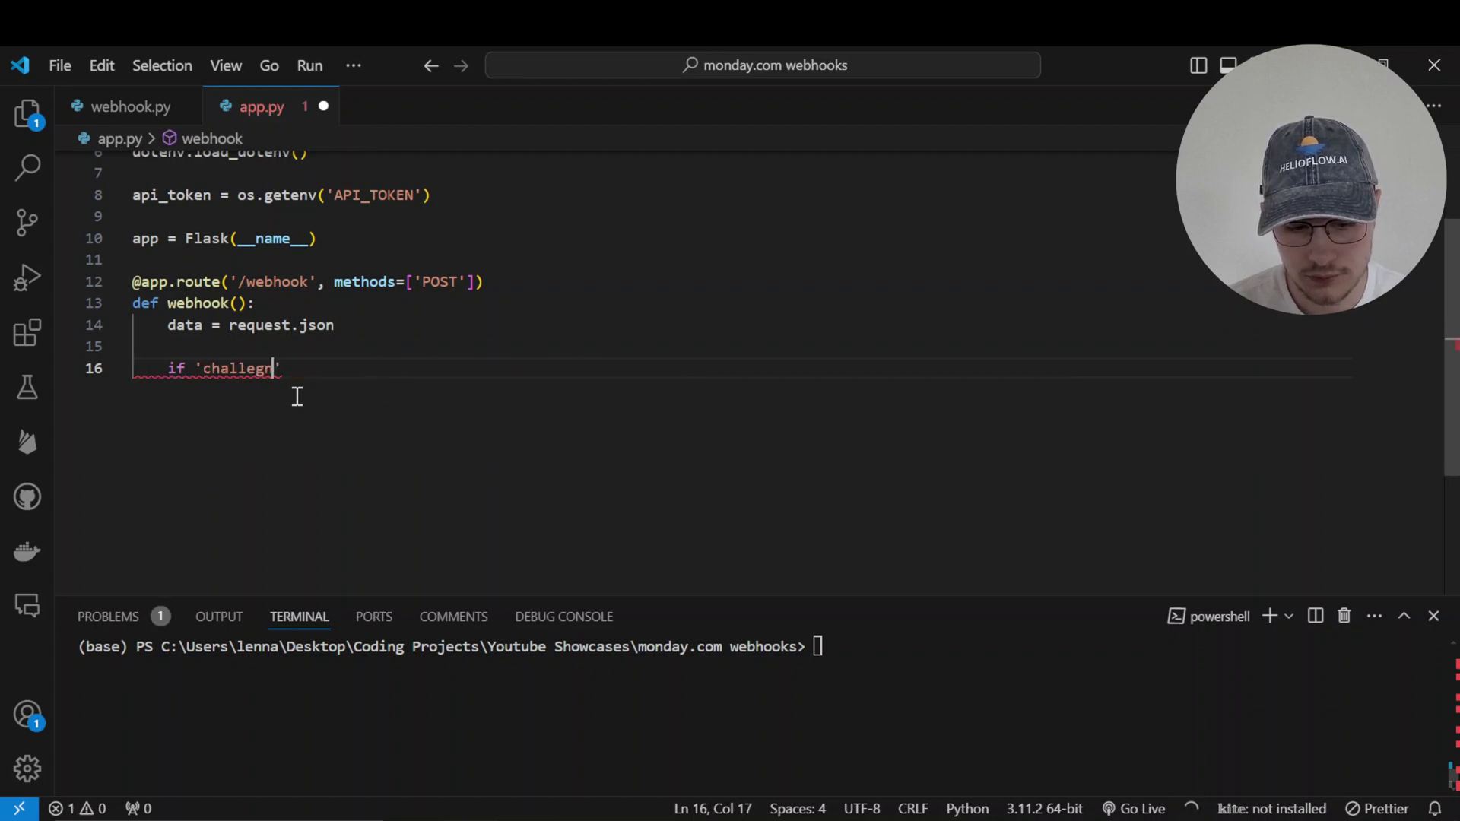
key("BackSpace")
key("BackSpace")
type("nge")
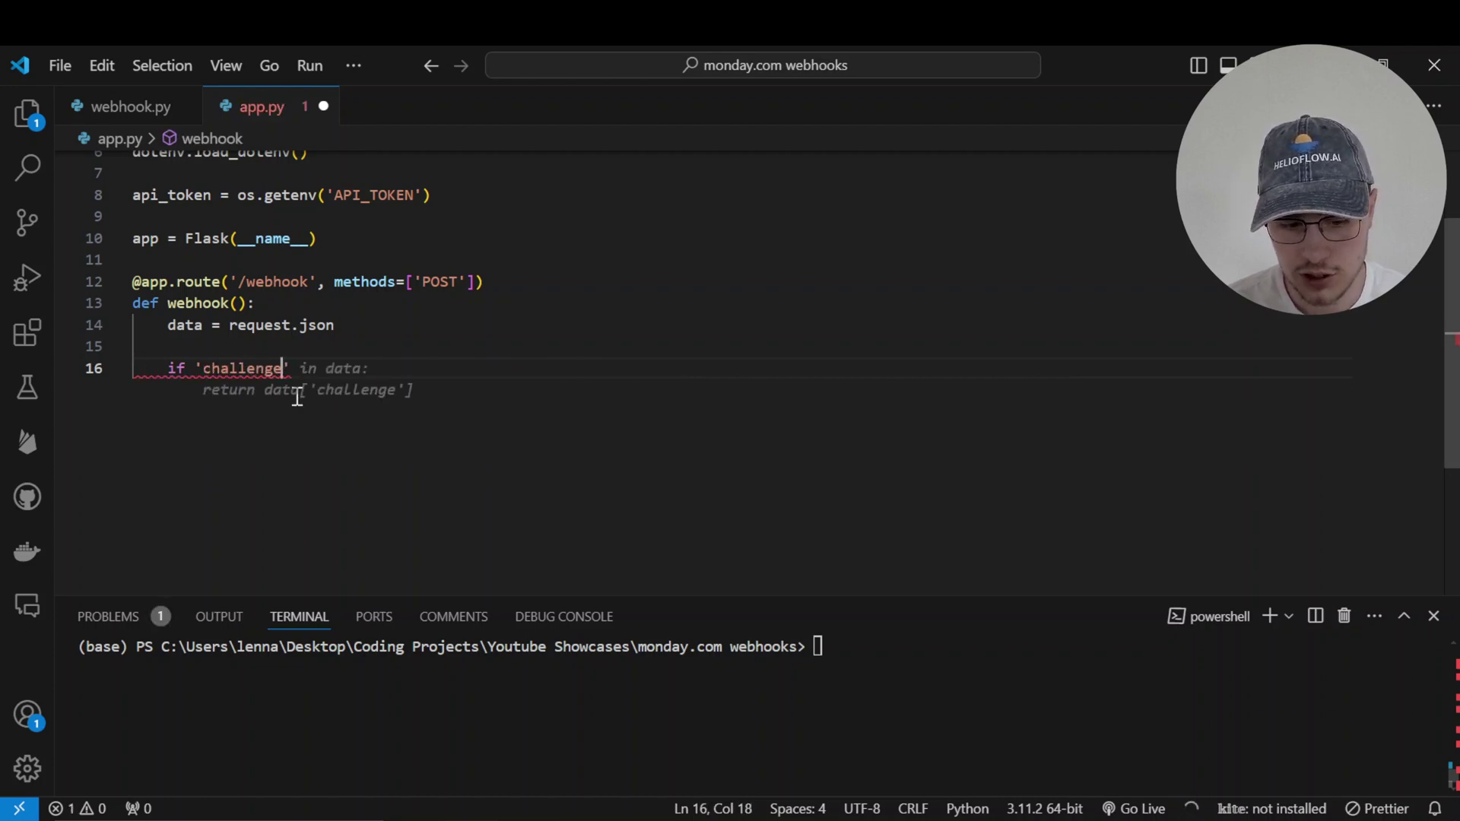
type("' in ")
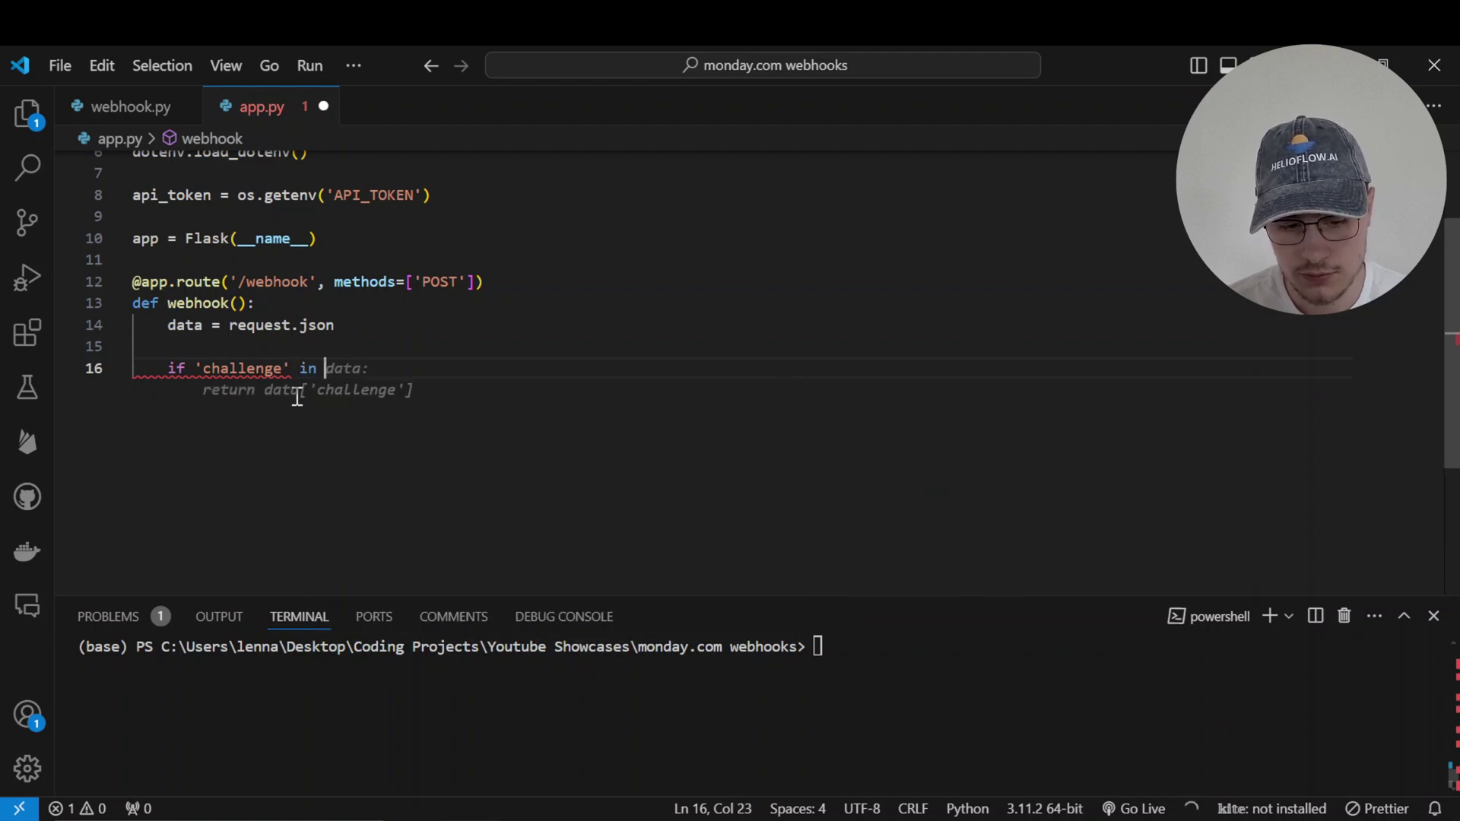
type("data")
key("Escape")
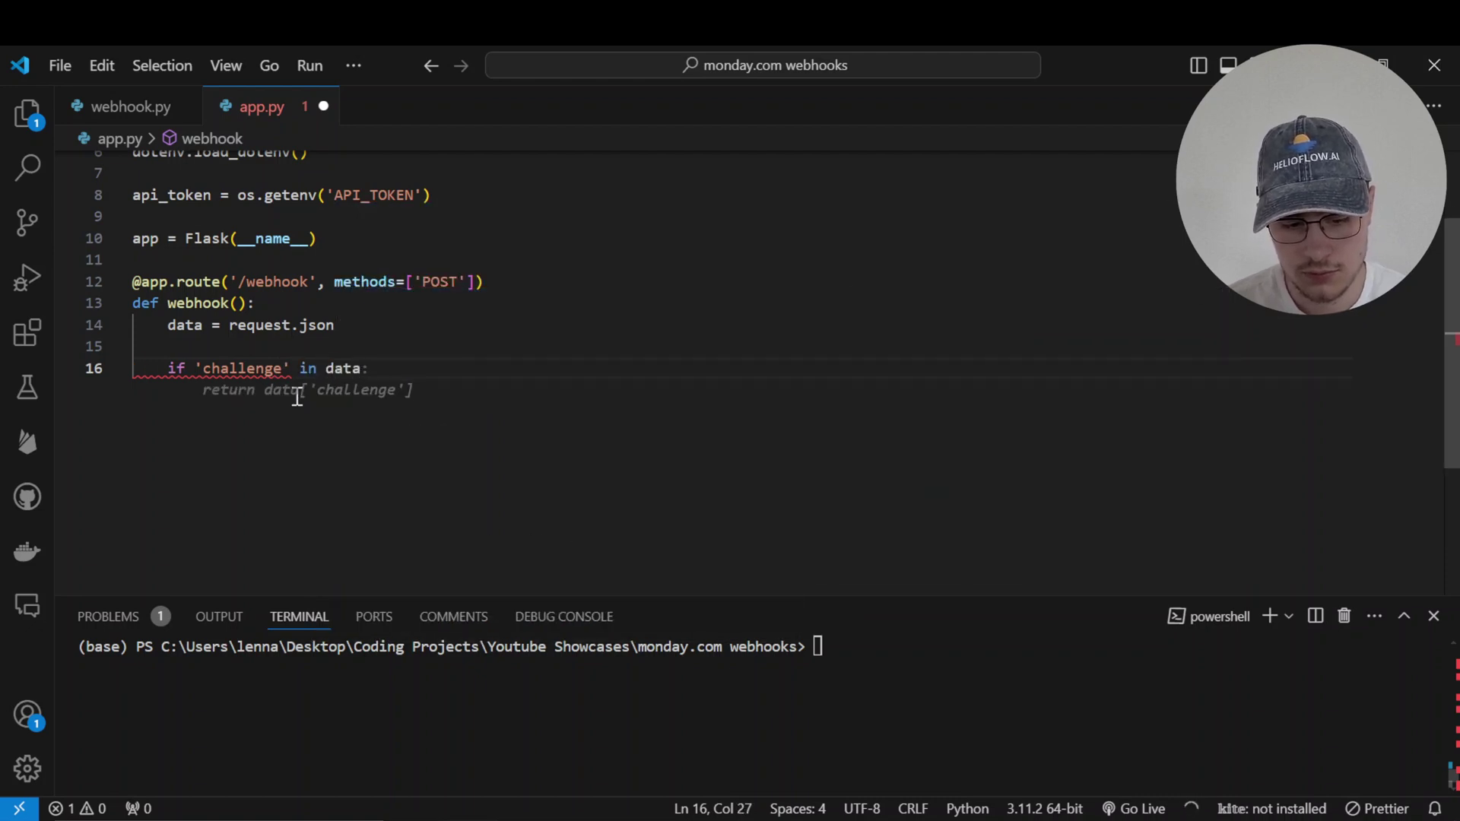
type(":")
key("Return")
type("re")
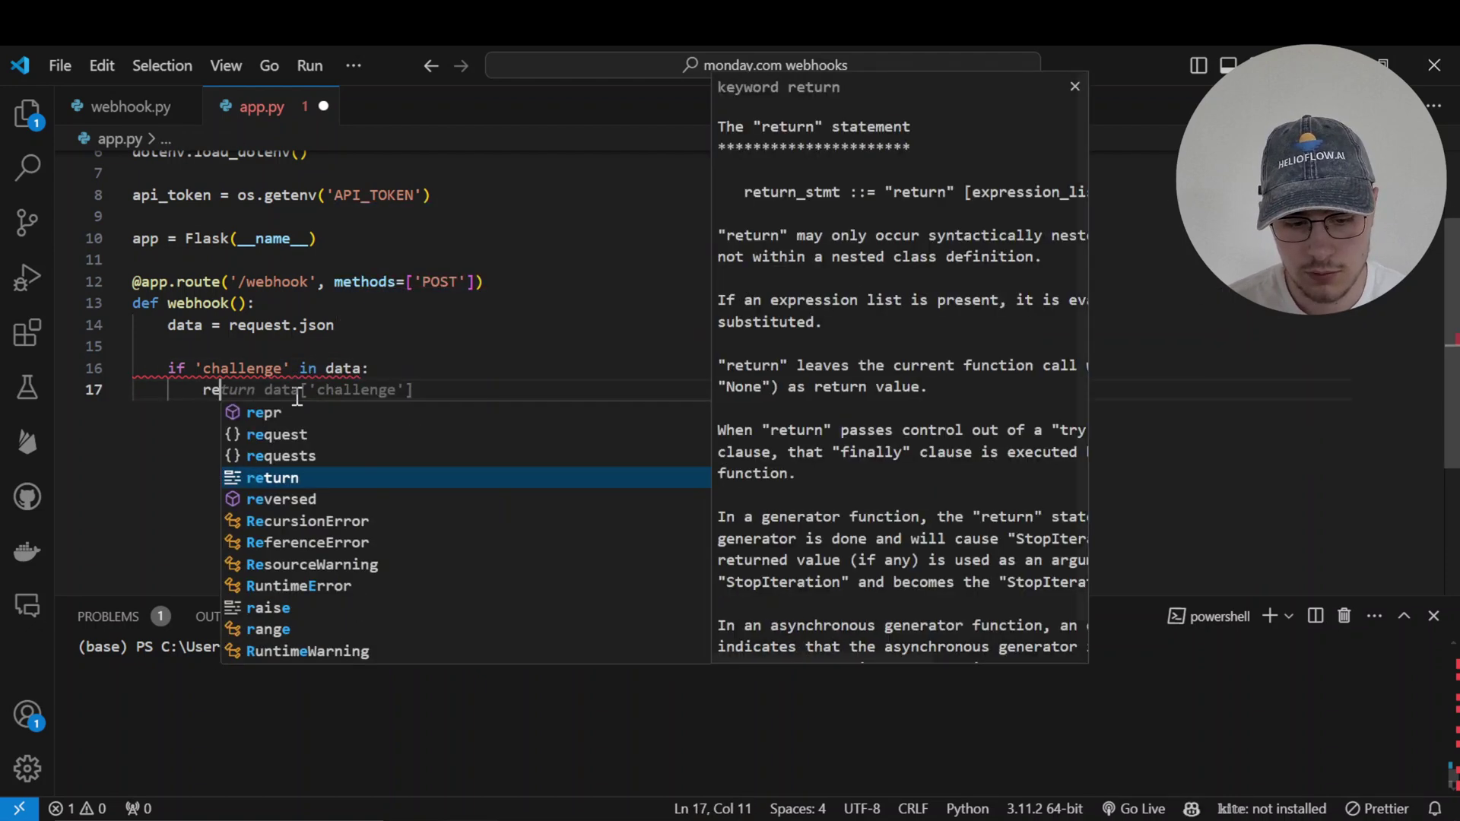
type("turn ")
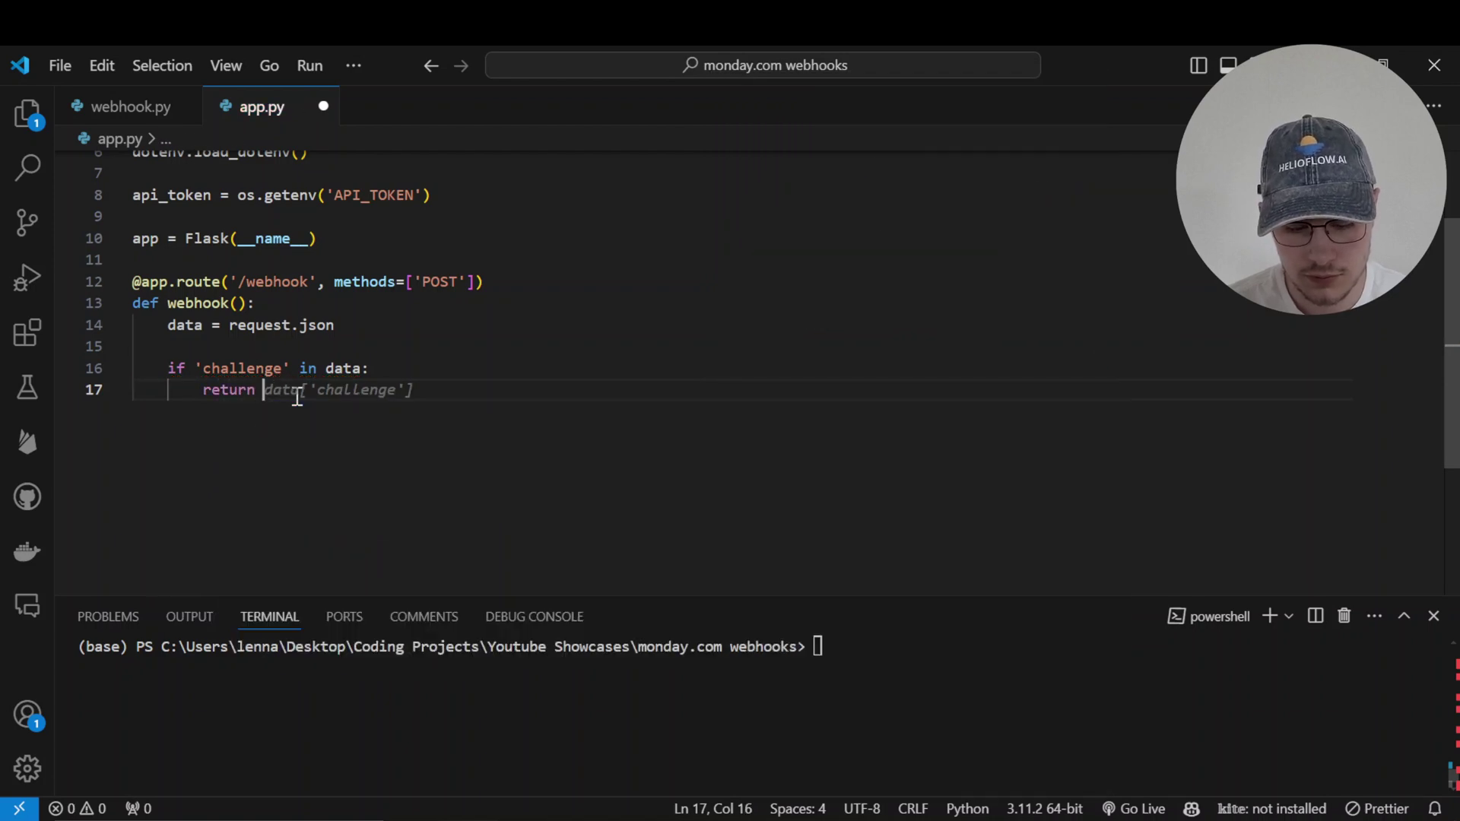
type("json")
key("Tab")
key("Tab")
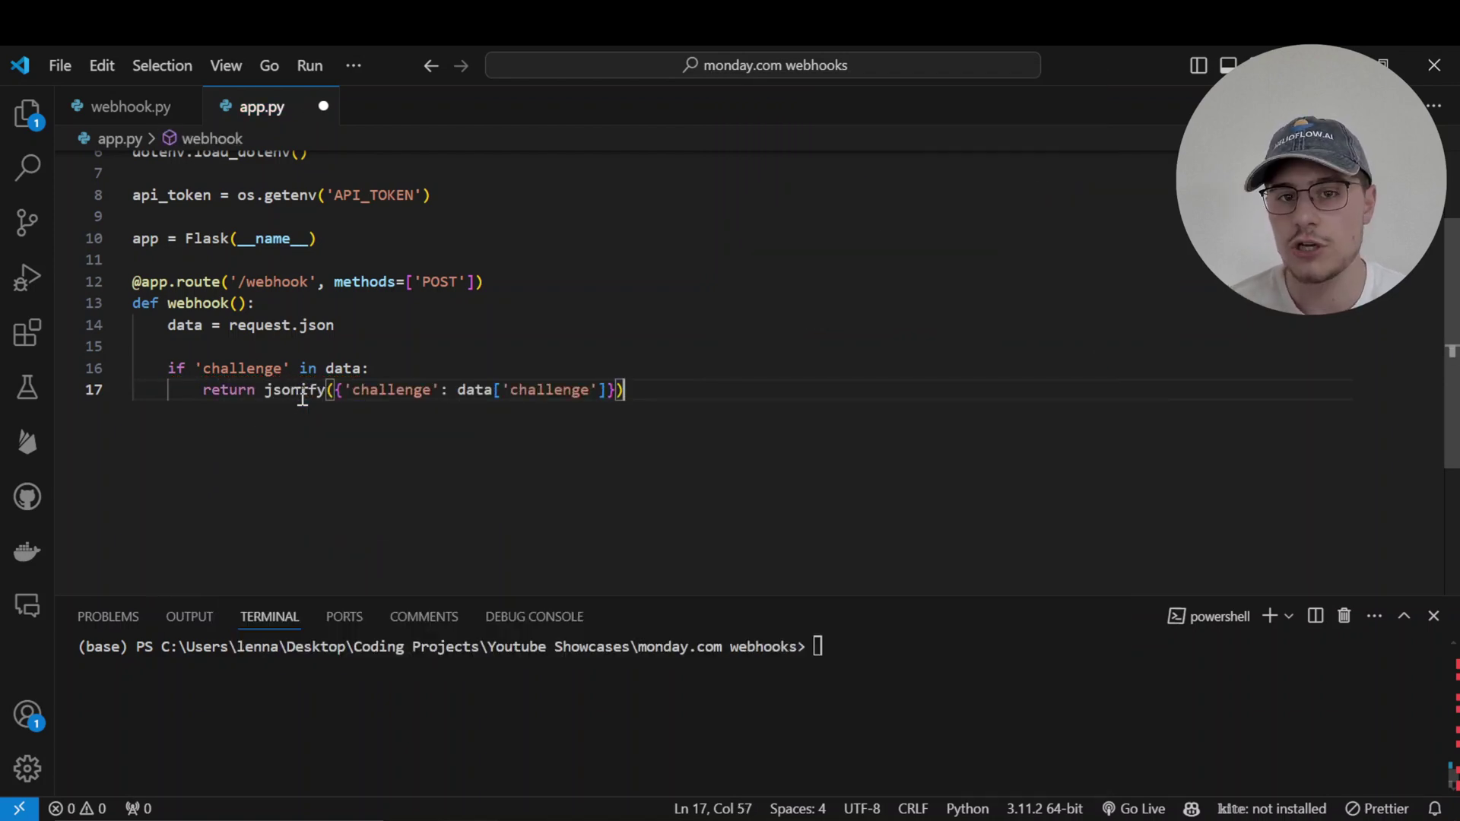
key("Return")
key("Return")
key("BackSpace")
type("return")
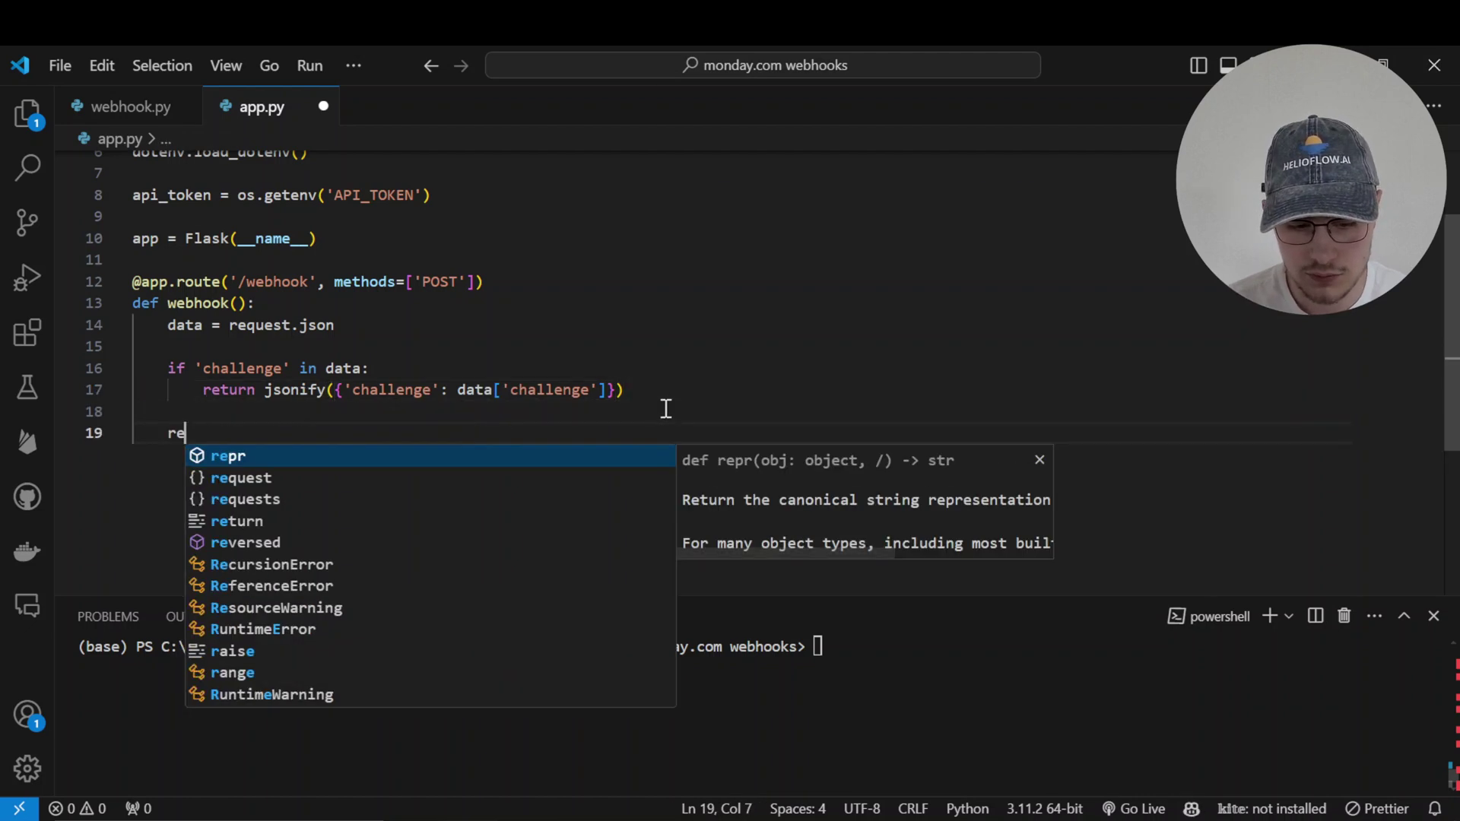
key("Tab")
key("Tab")
key("Return")
key("Return")
key("BackSpace")
Add the __main__ block running the app on port 5000, save, and run 'python app.py'.
type("if __")
key("Tab")
key("Tab")
key("Return")
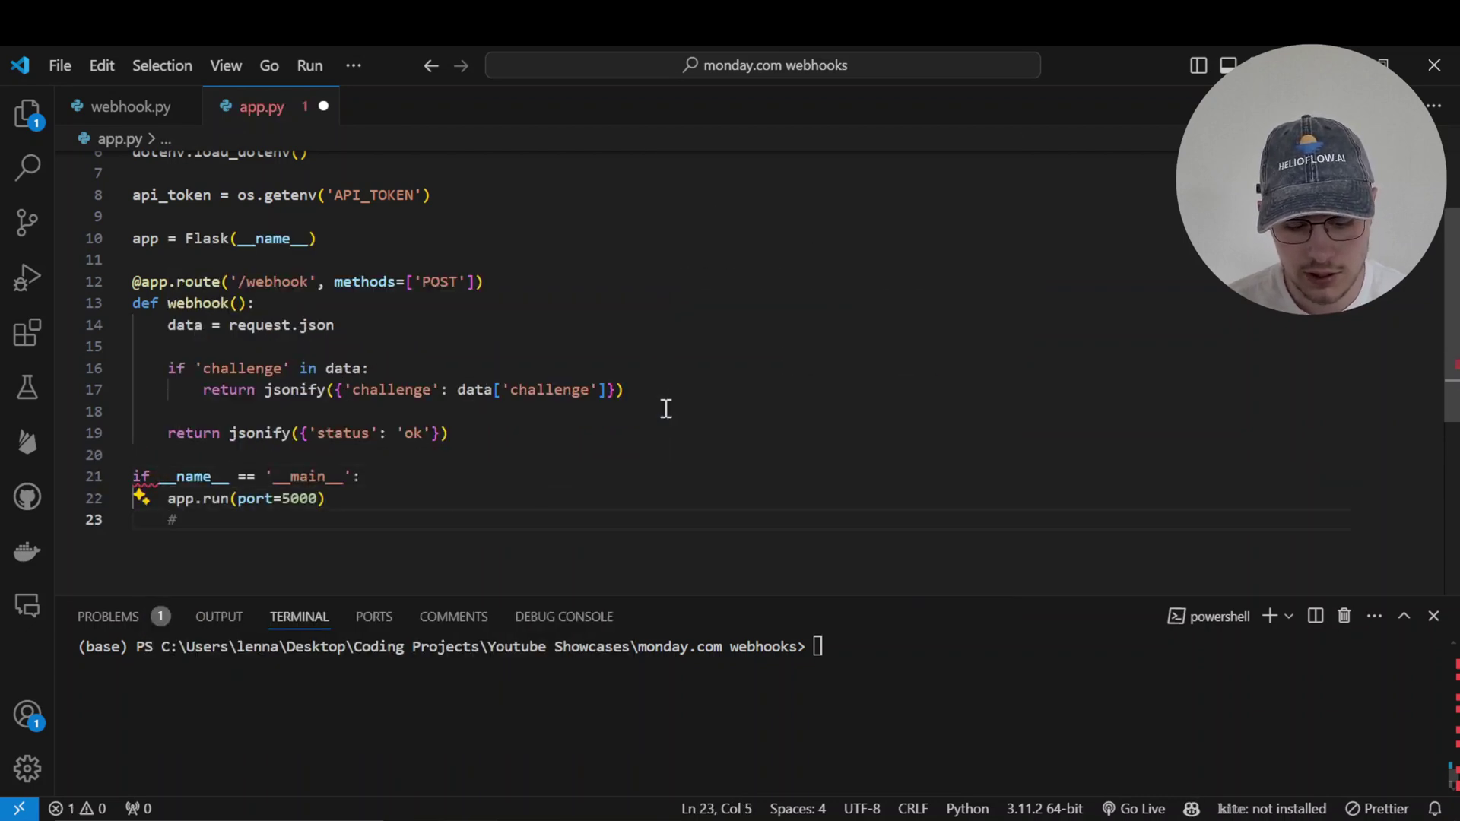
key("ctrl+s")
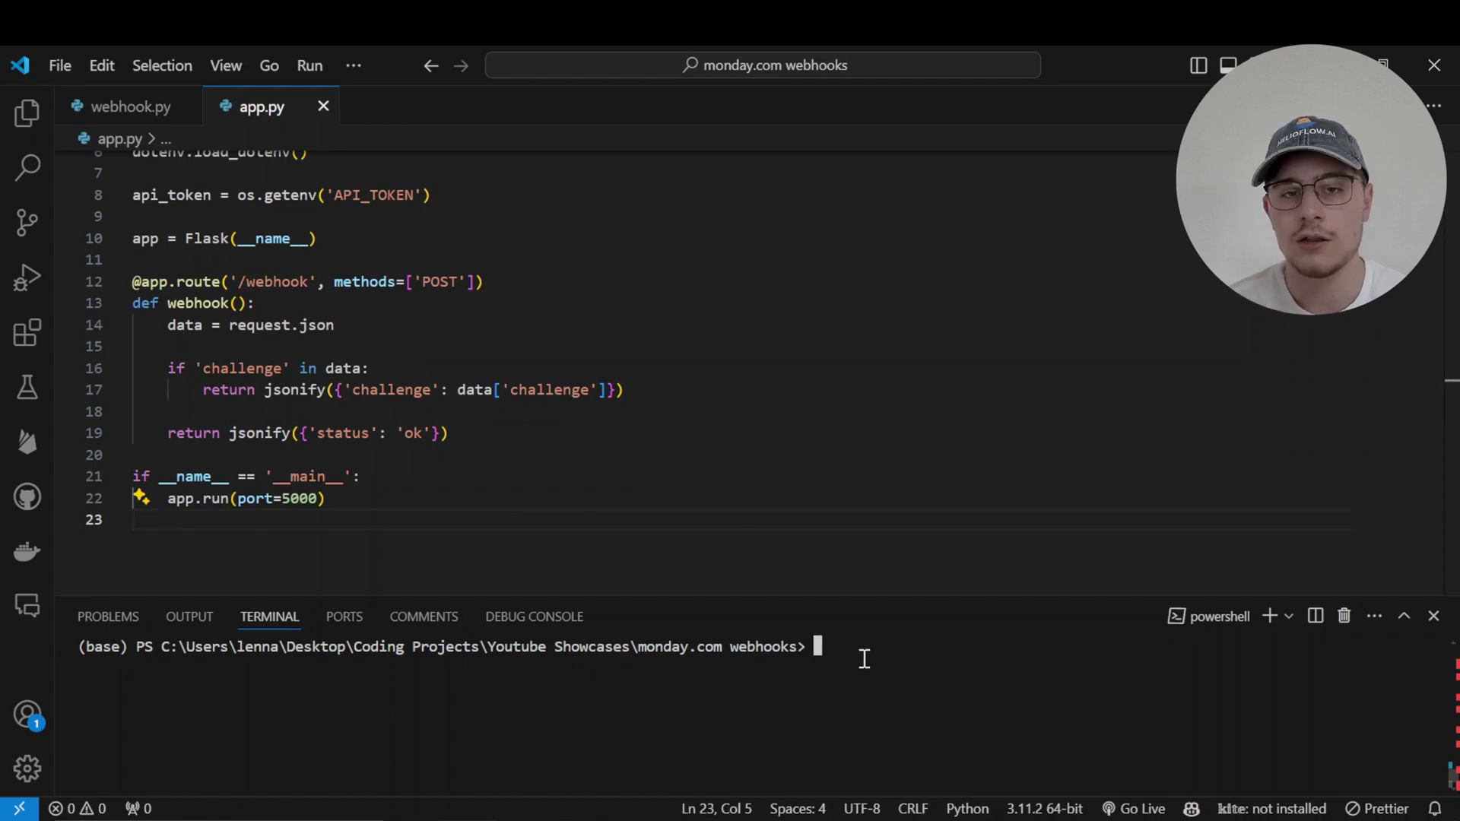
type("python app.py")
key("Return")
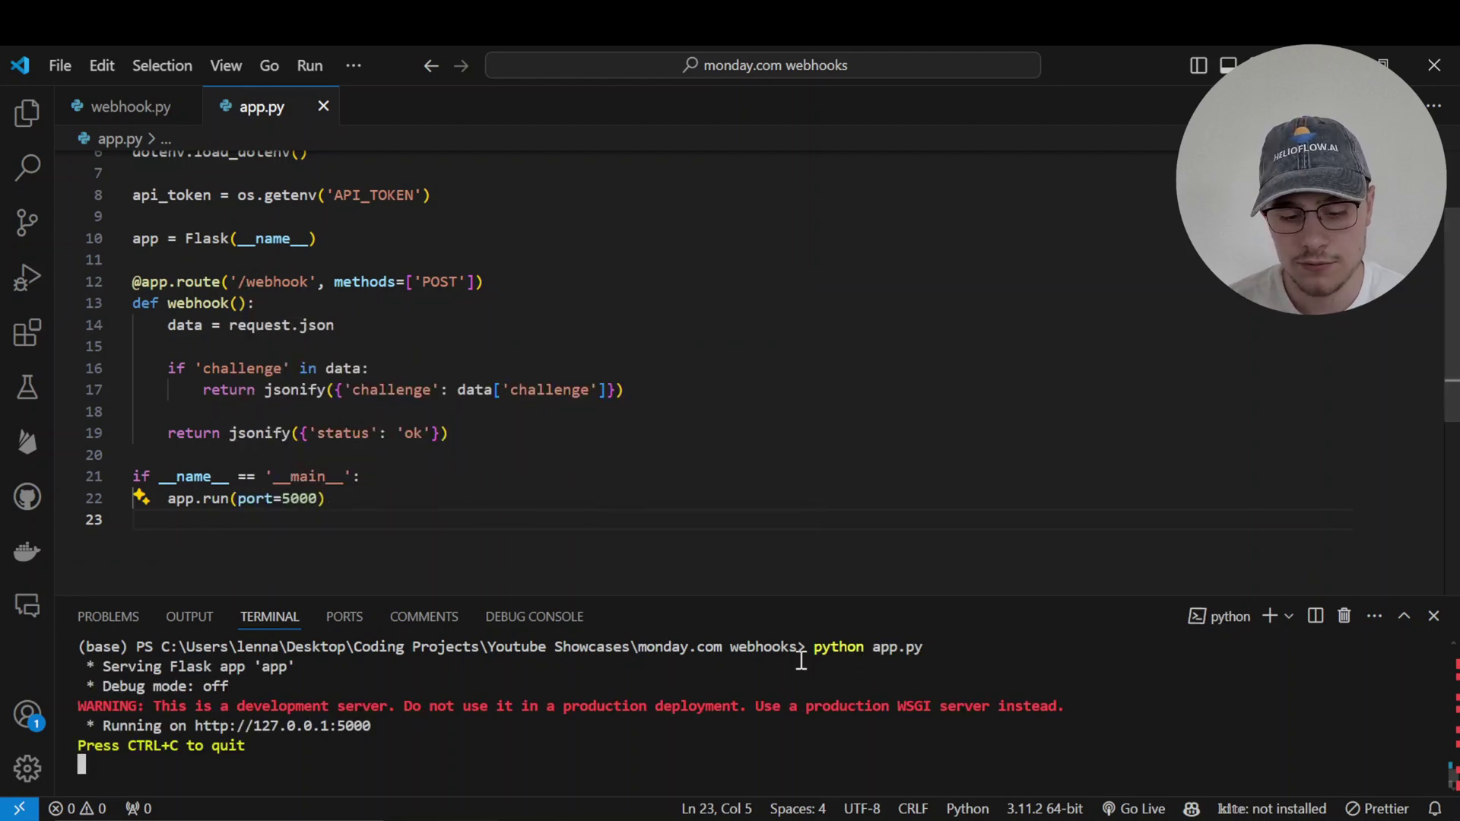
Connect the ngrok URL ending in /webhook, triggered when Status changes to Transcribe, and add it.
key("alt+Tab")
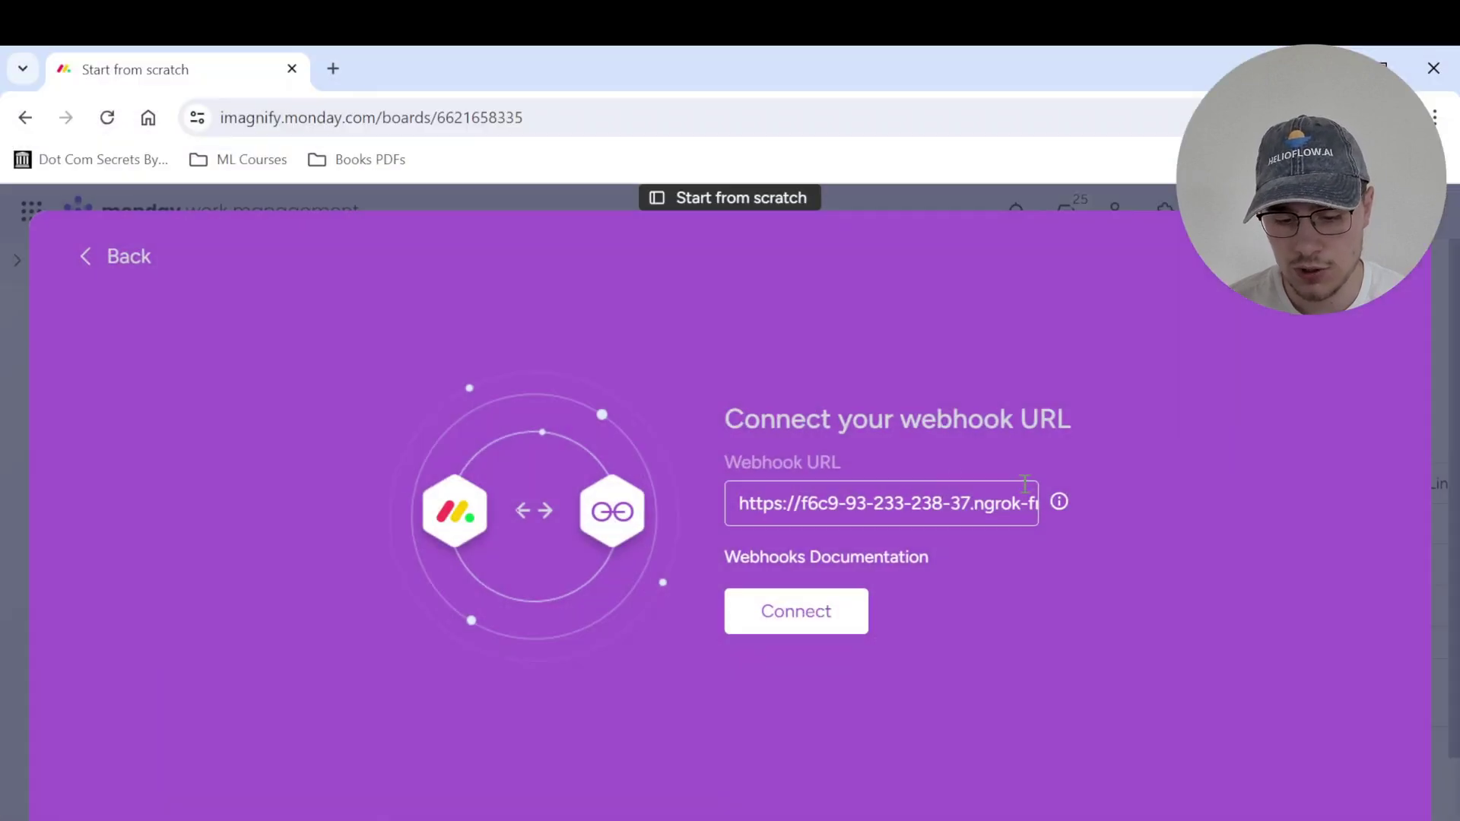
type("ree.app/we")
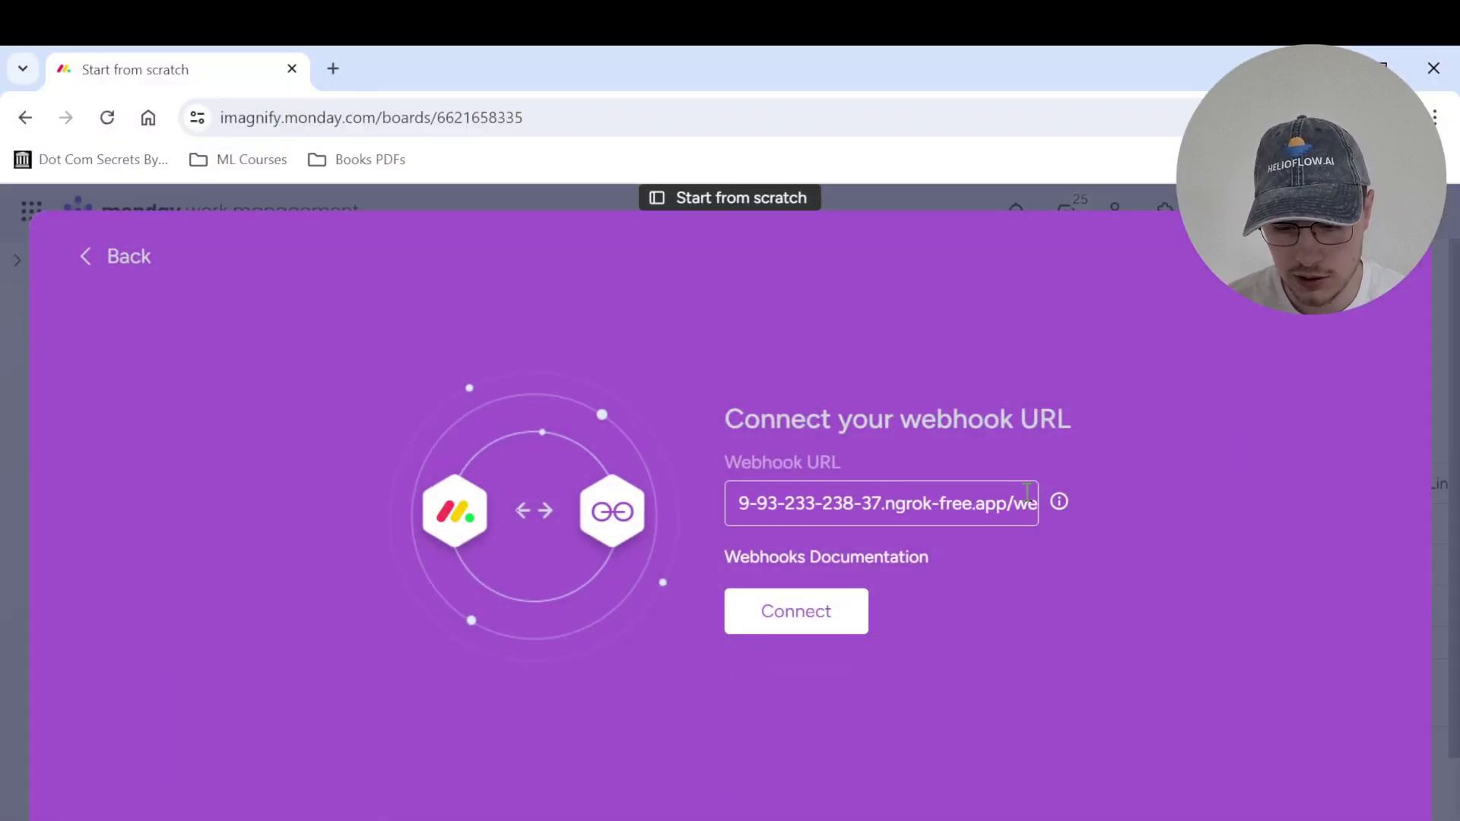
type("bhook")
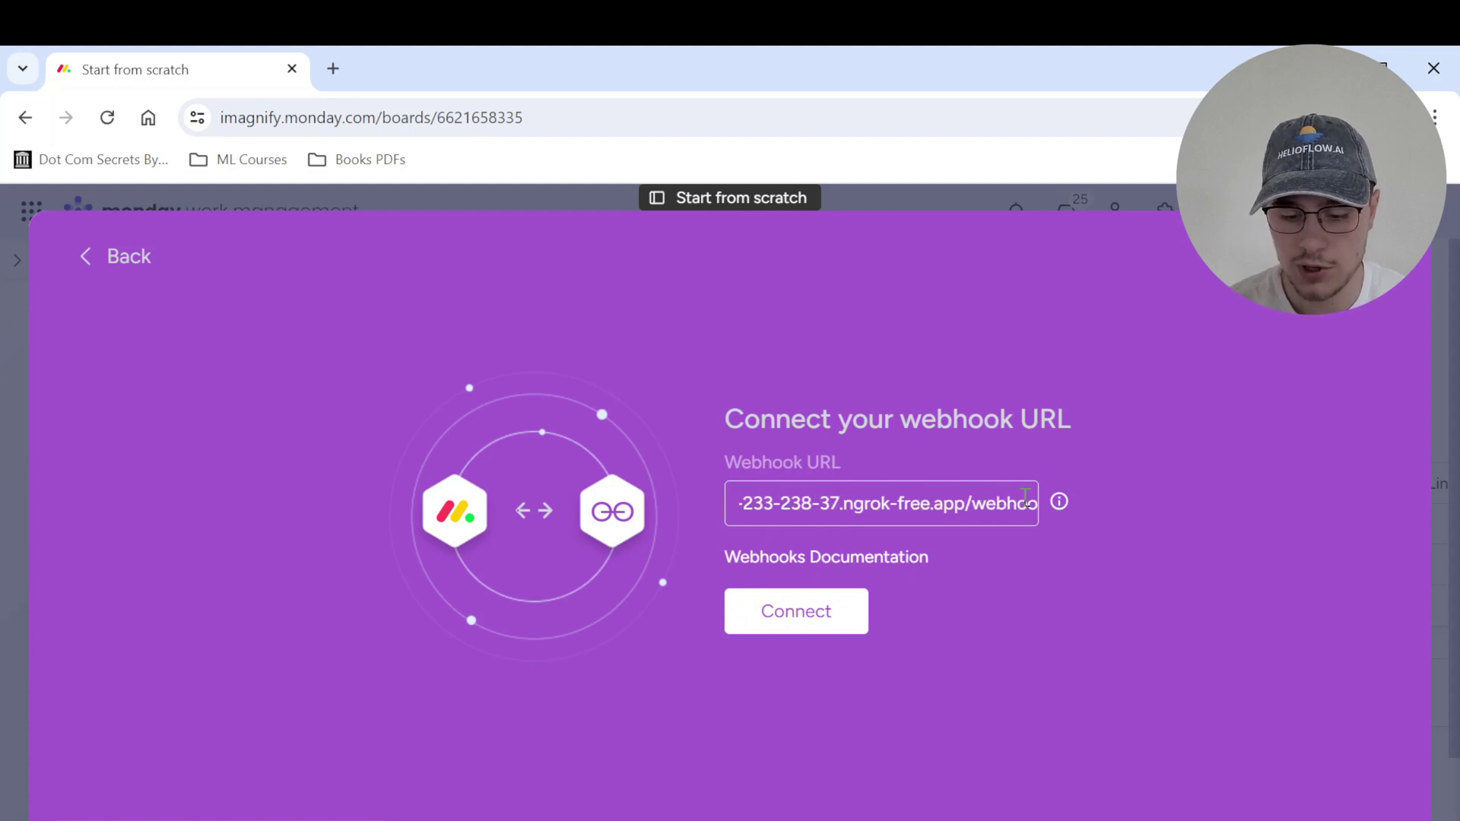
left_click(785, 629)
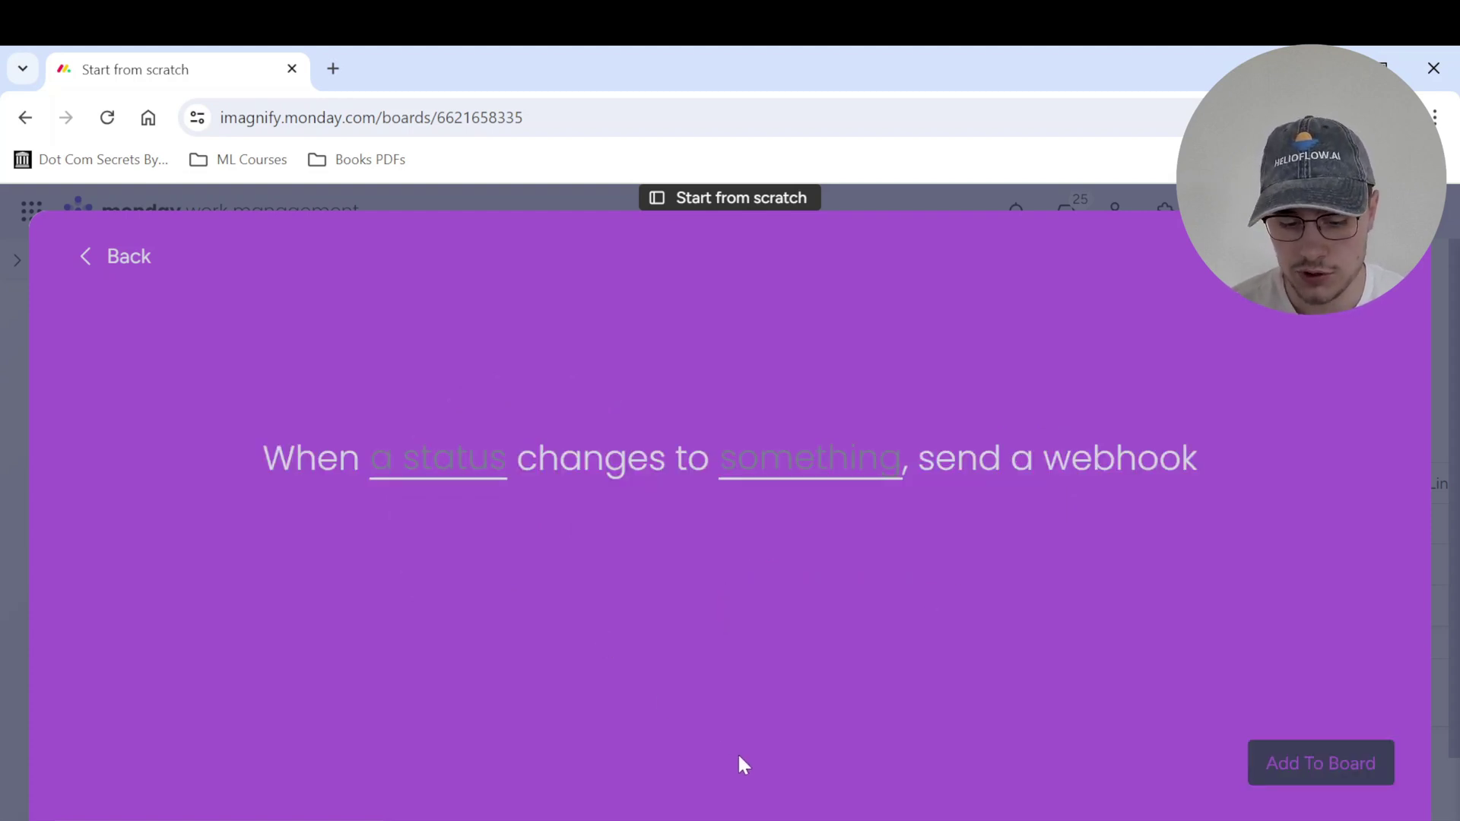
left_click(471, 461)
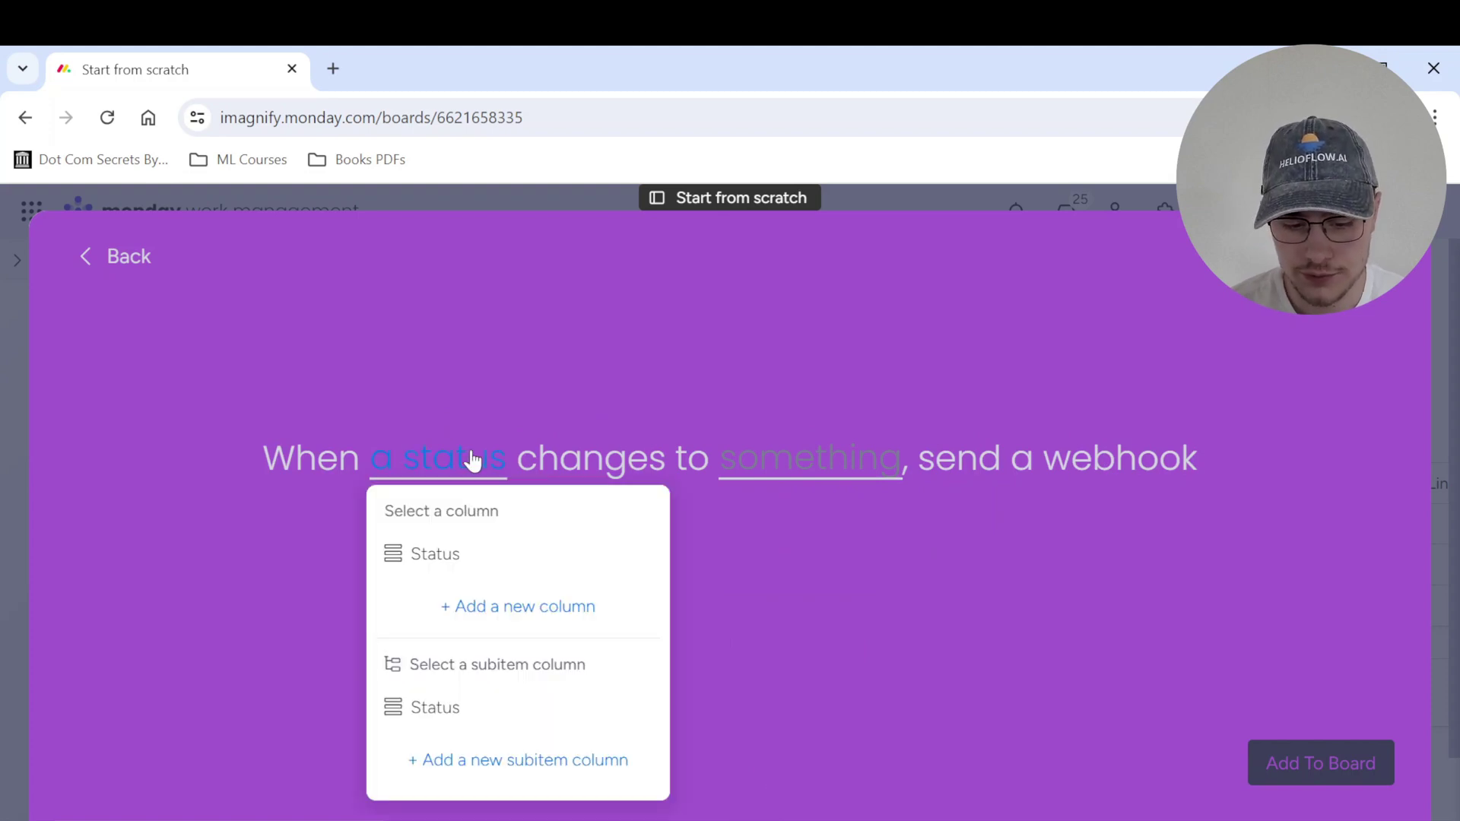
left_click(458, 566)
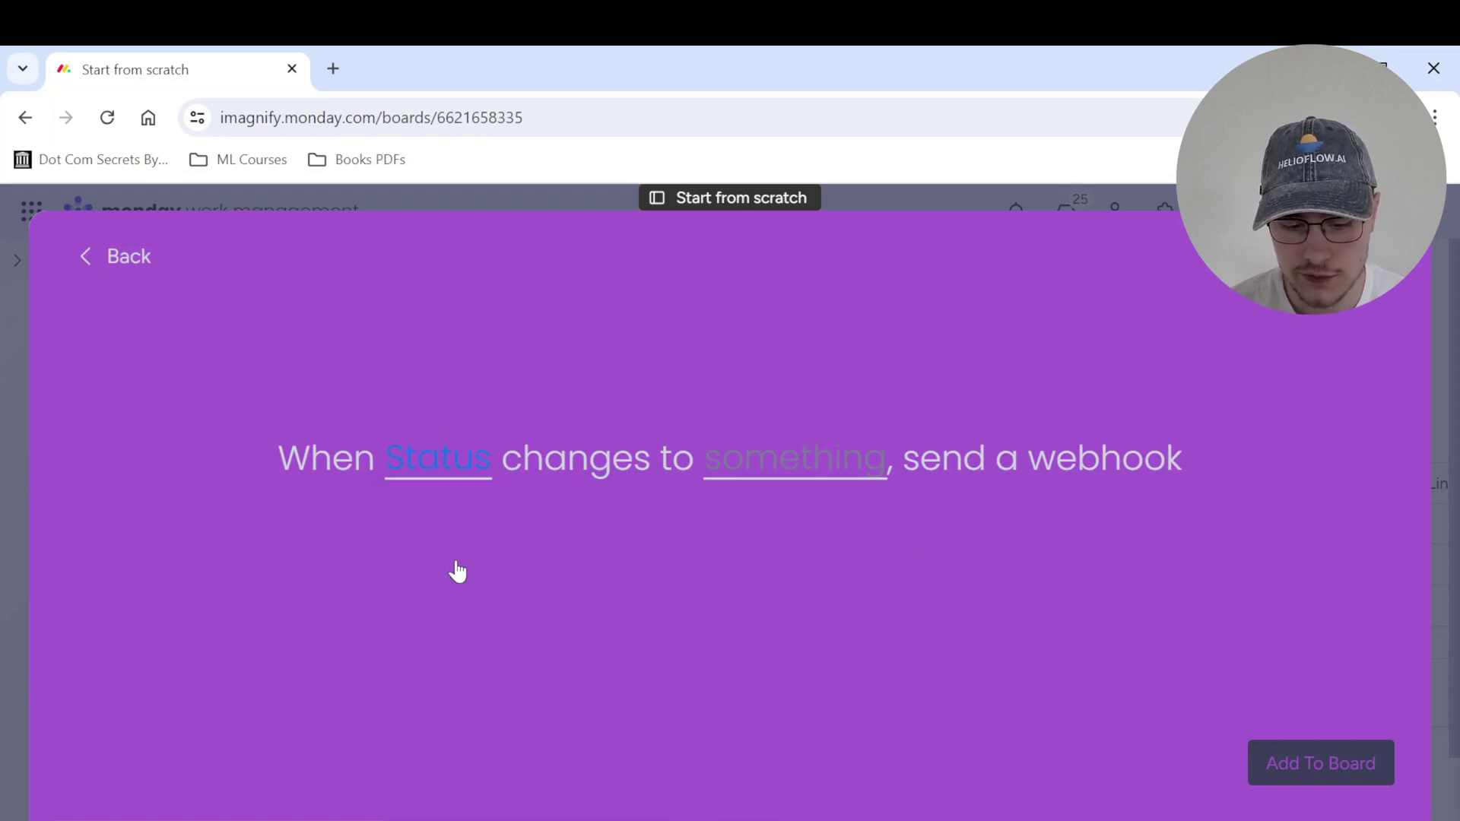
left_click(780, 474)
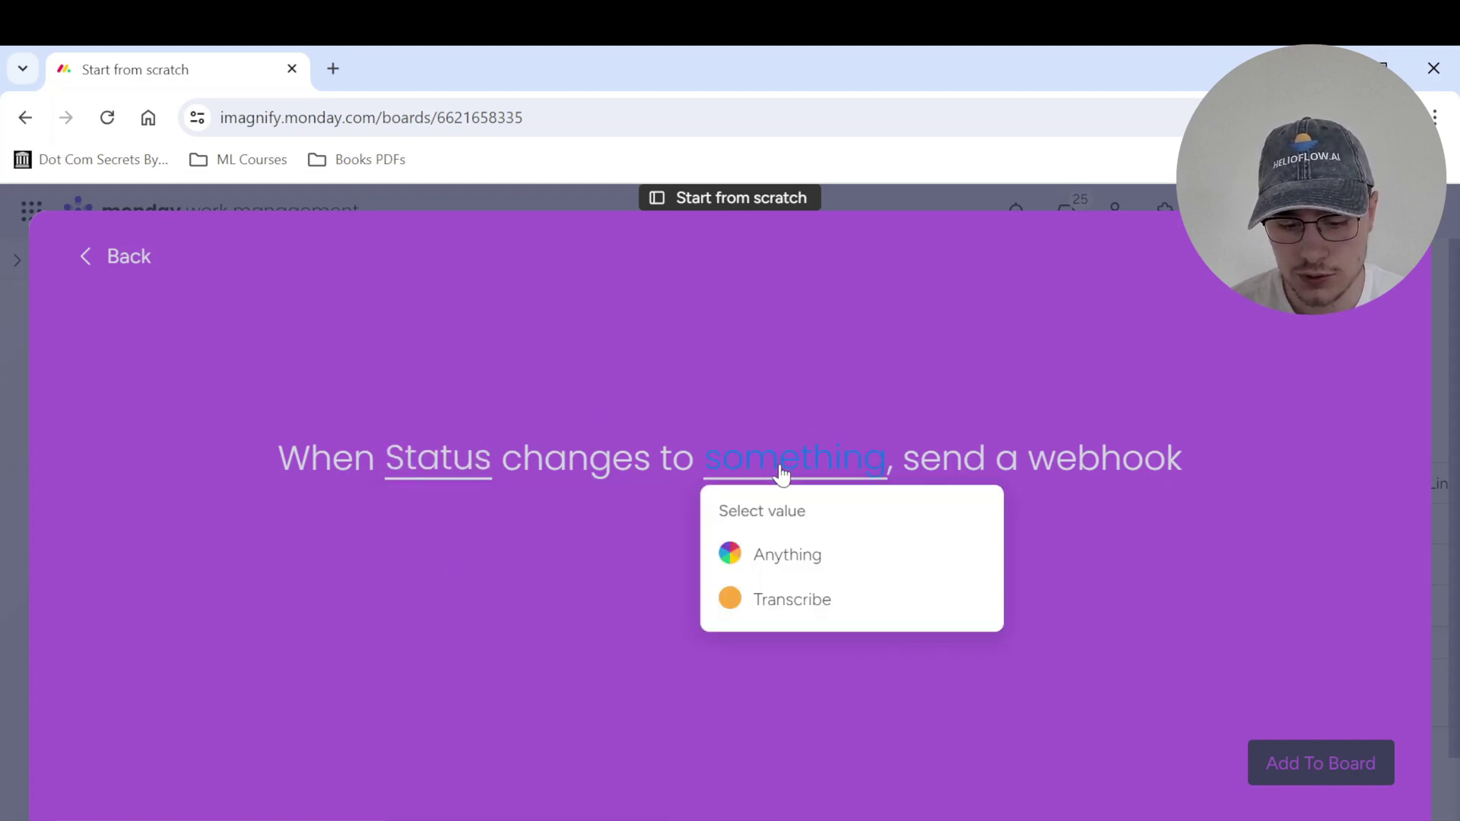
left_click(780, 595)
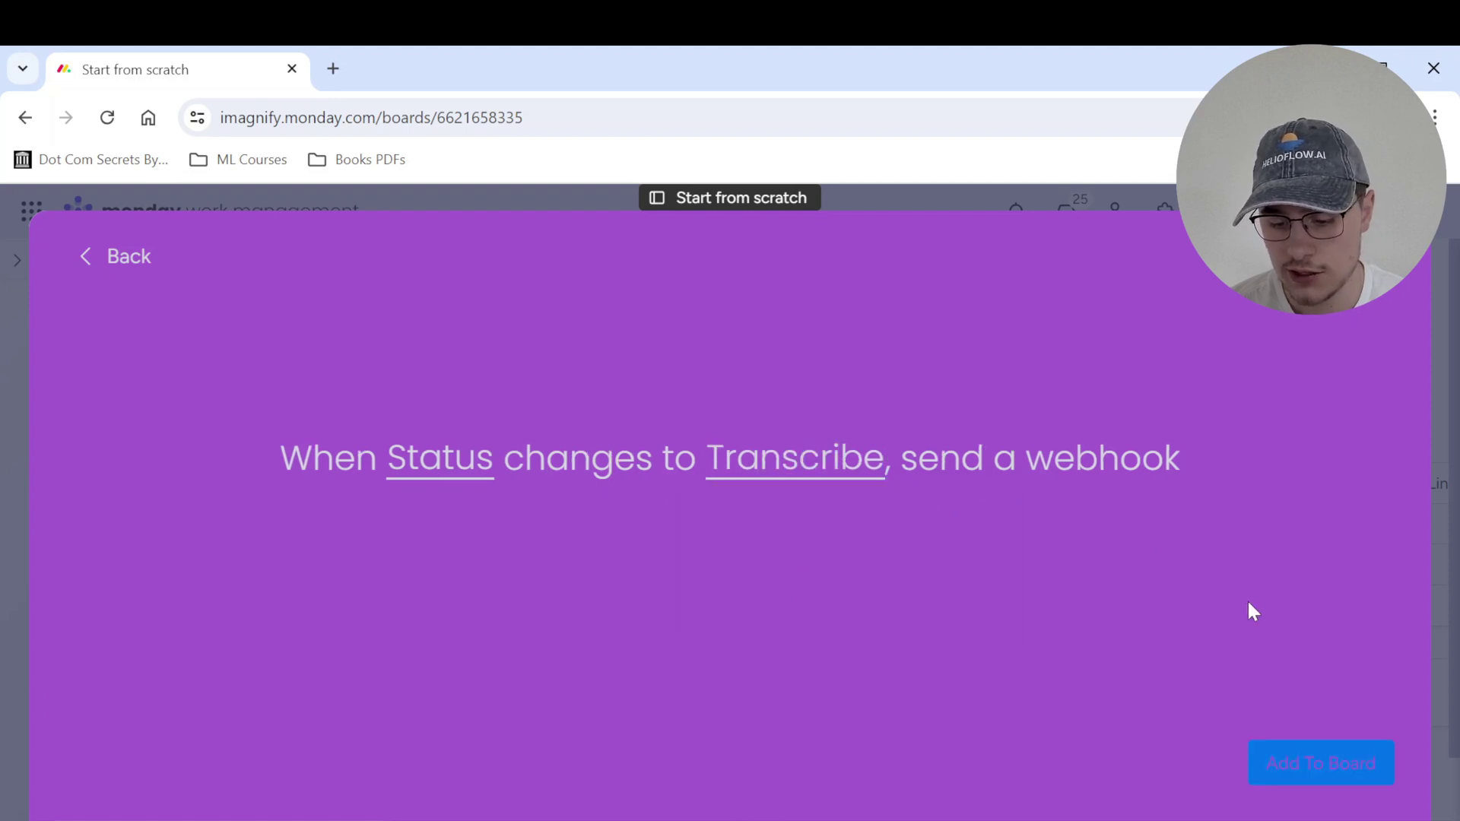
left_click(1302, 762)
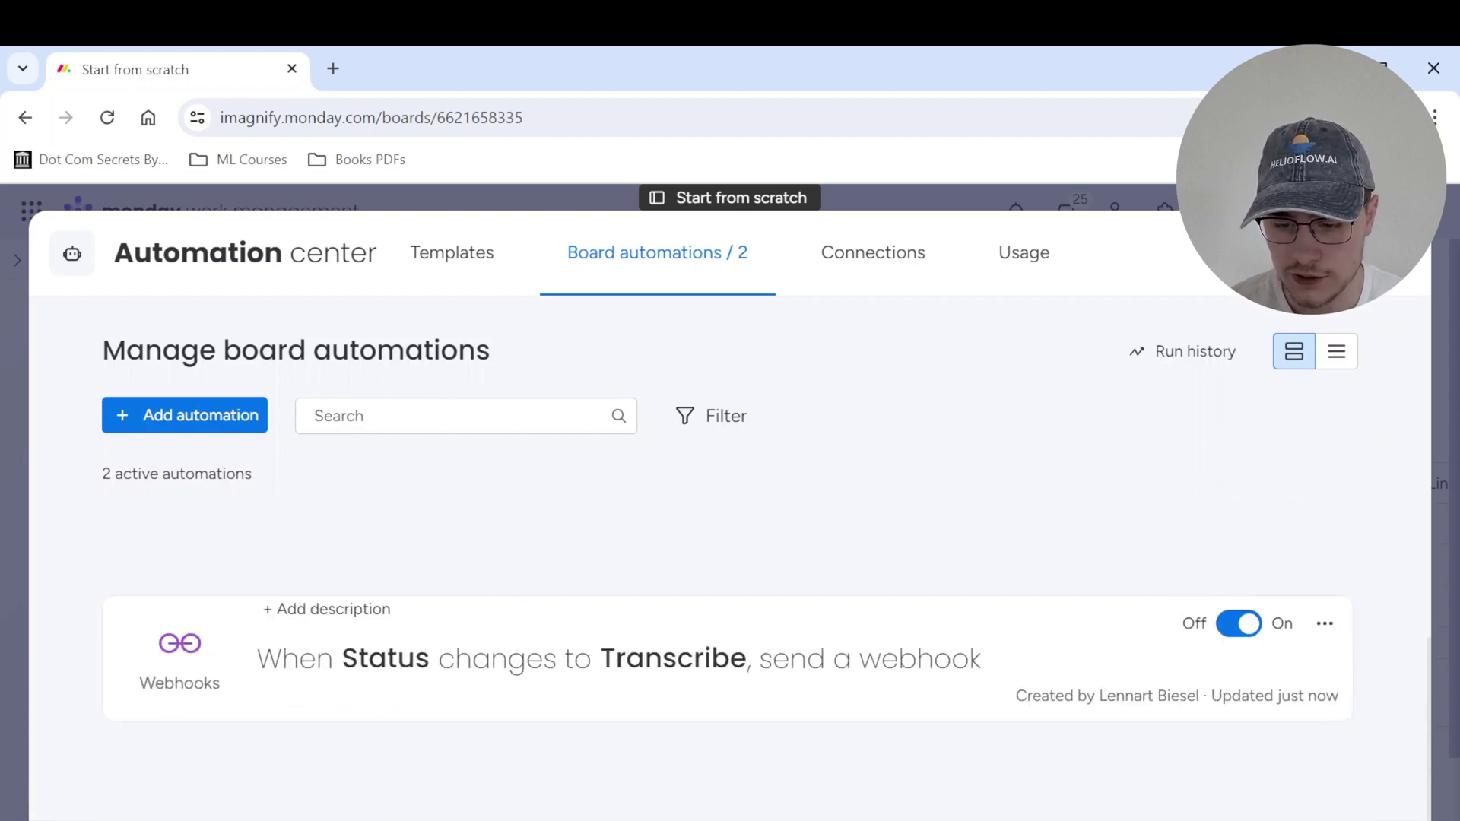
left_click(1403, 253)
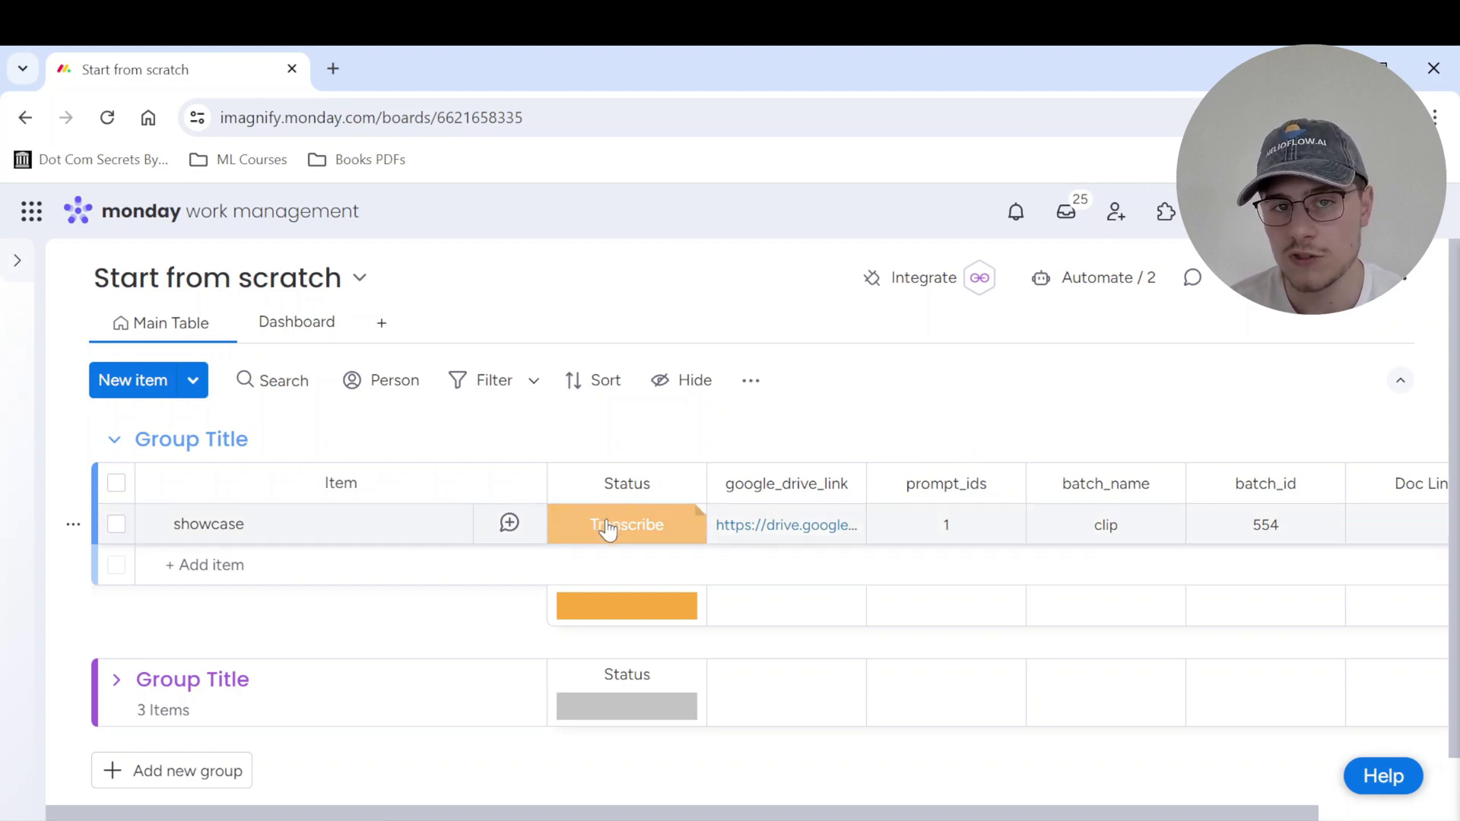
key("alt+Tab")
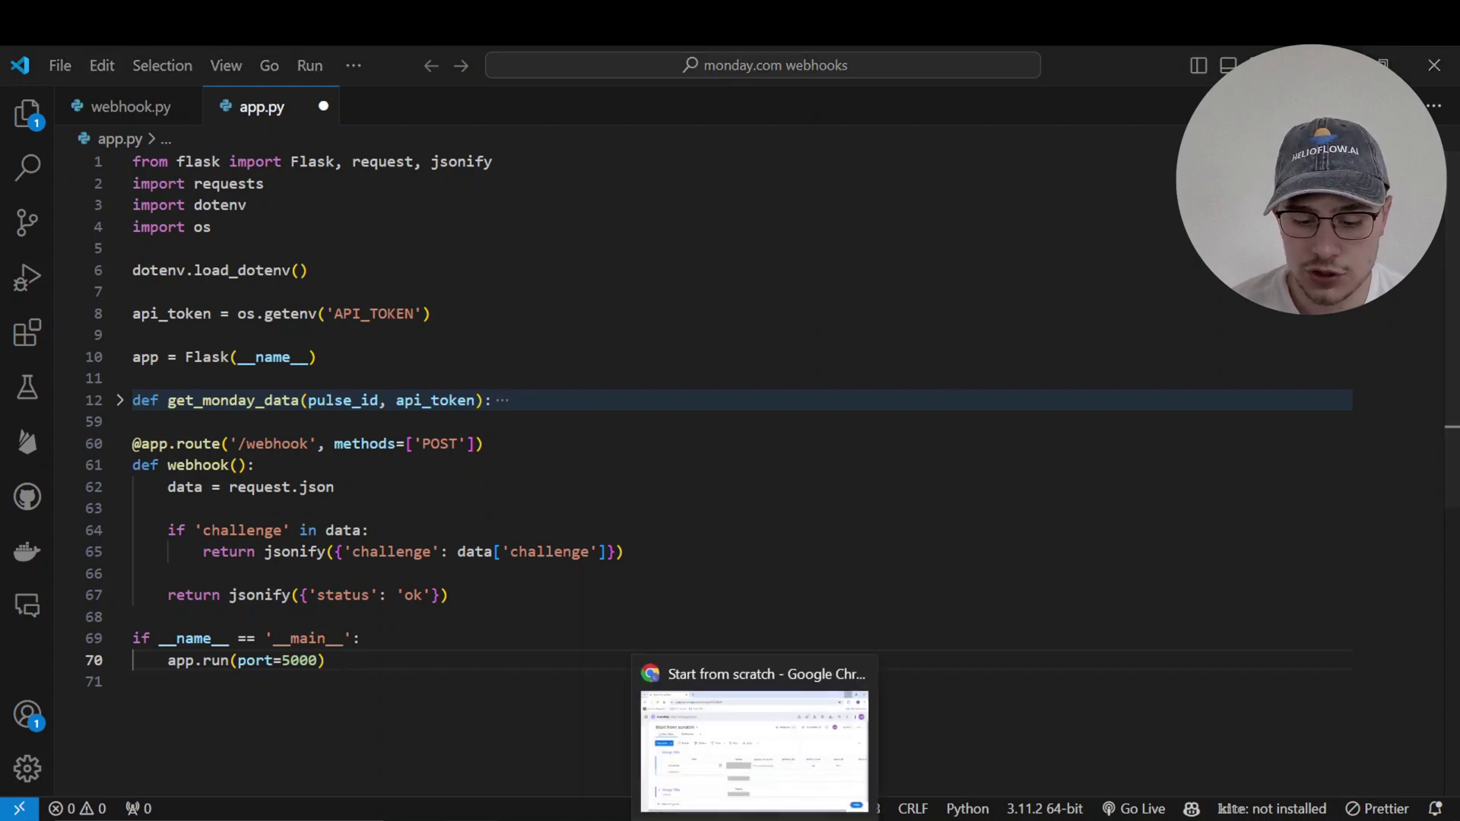
left_click(757, 730)
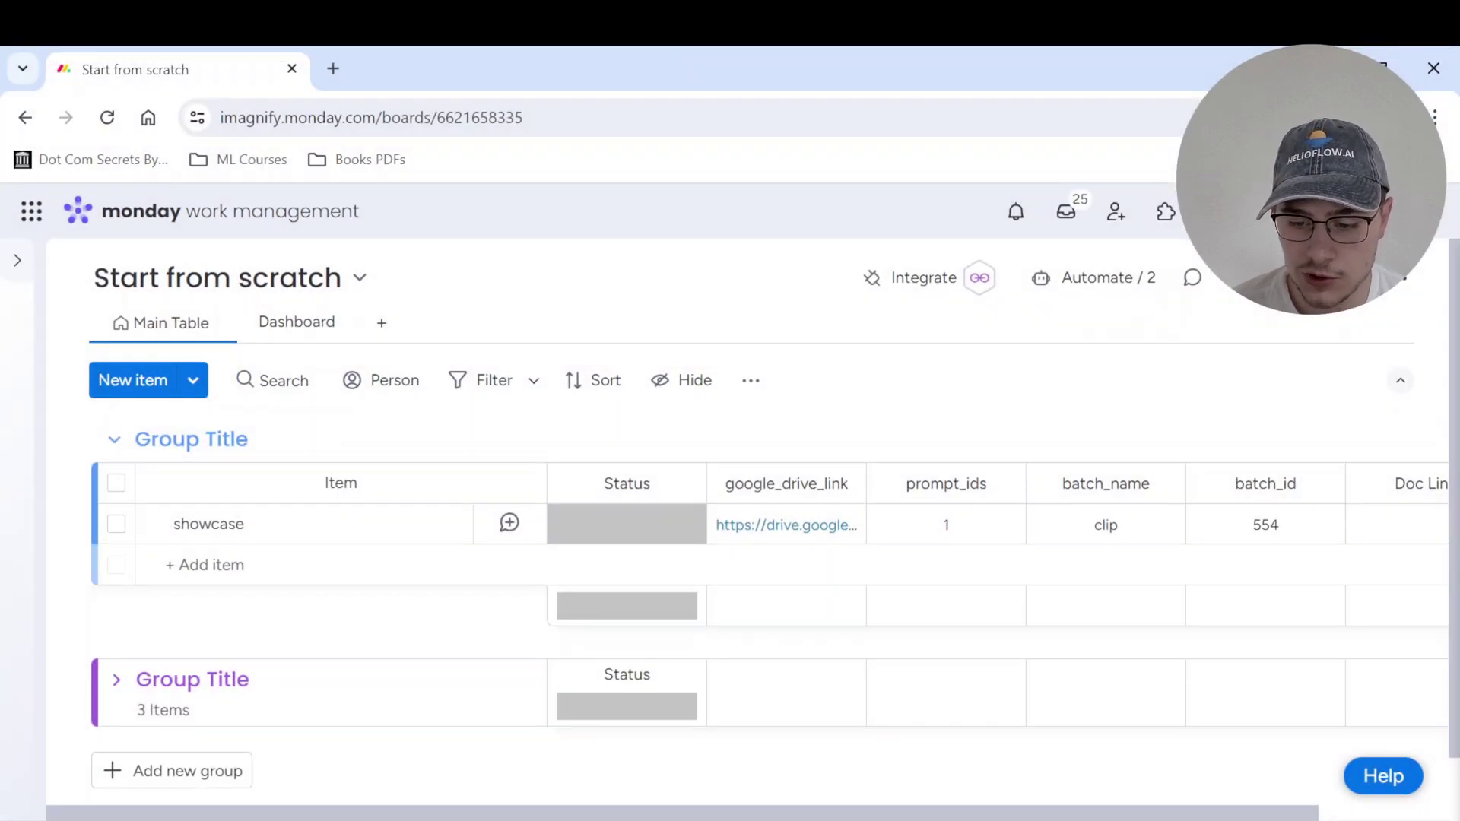
left_click(1414, 211)
left_click(1015, 487)
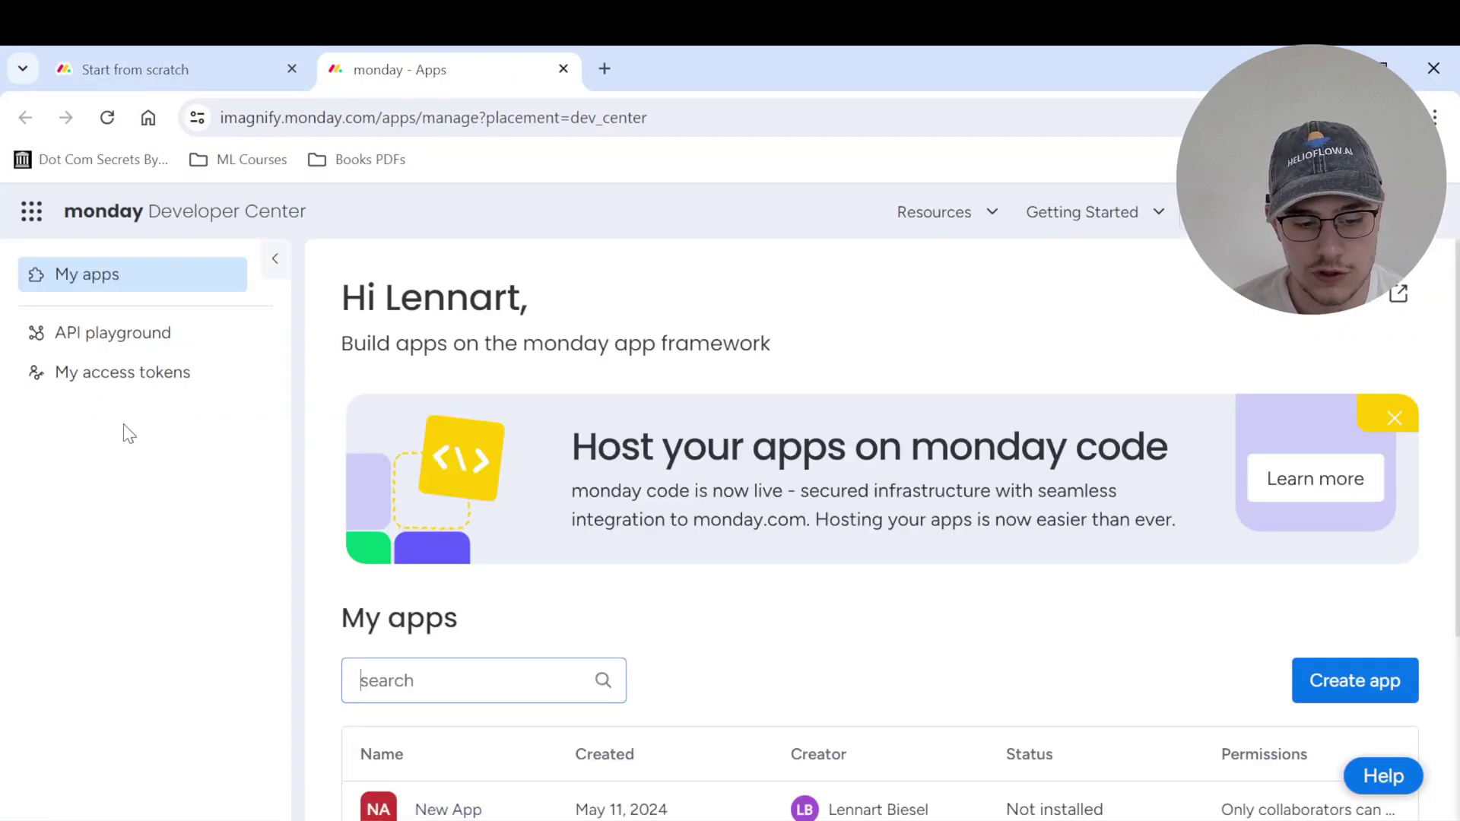
left_click(143, 376)
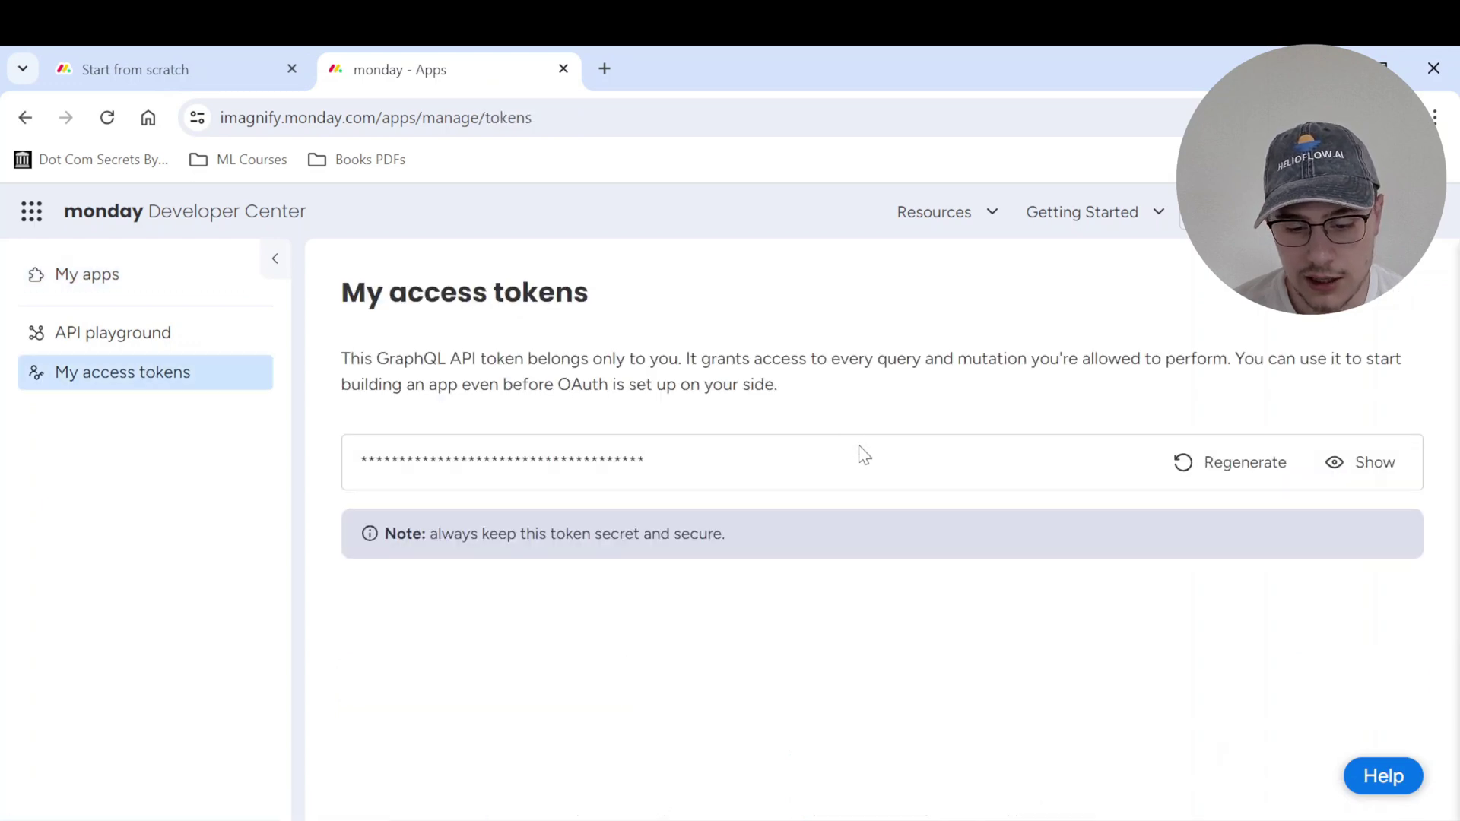
left_click(1353, 47)
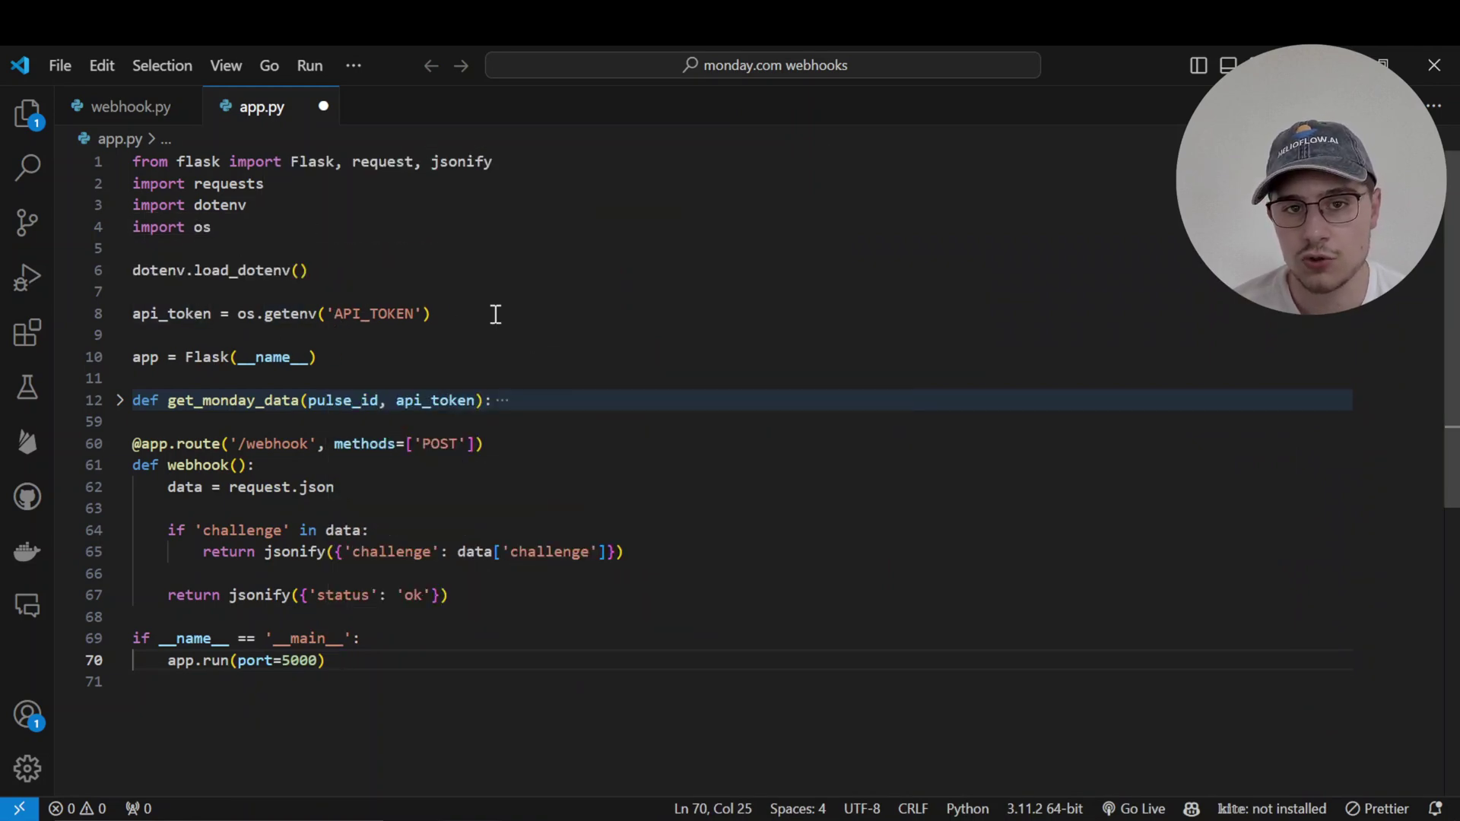
Insert the suggested line setting pulse_id from the event's pulseId after the challenge check.
scroll(495, 314, "down", 1)
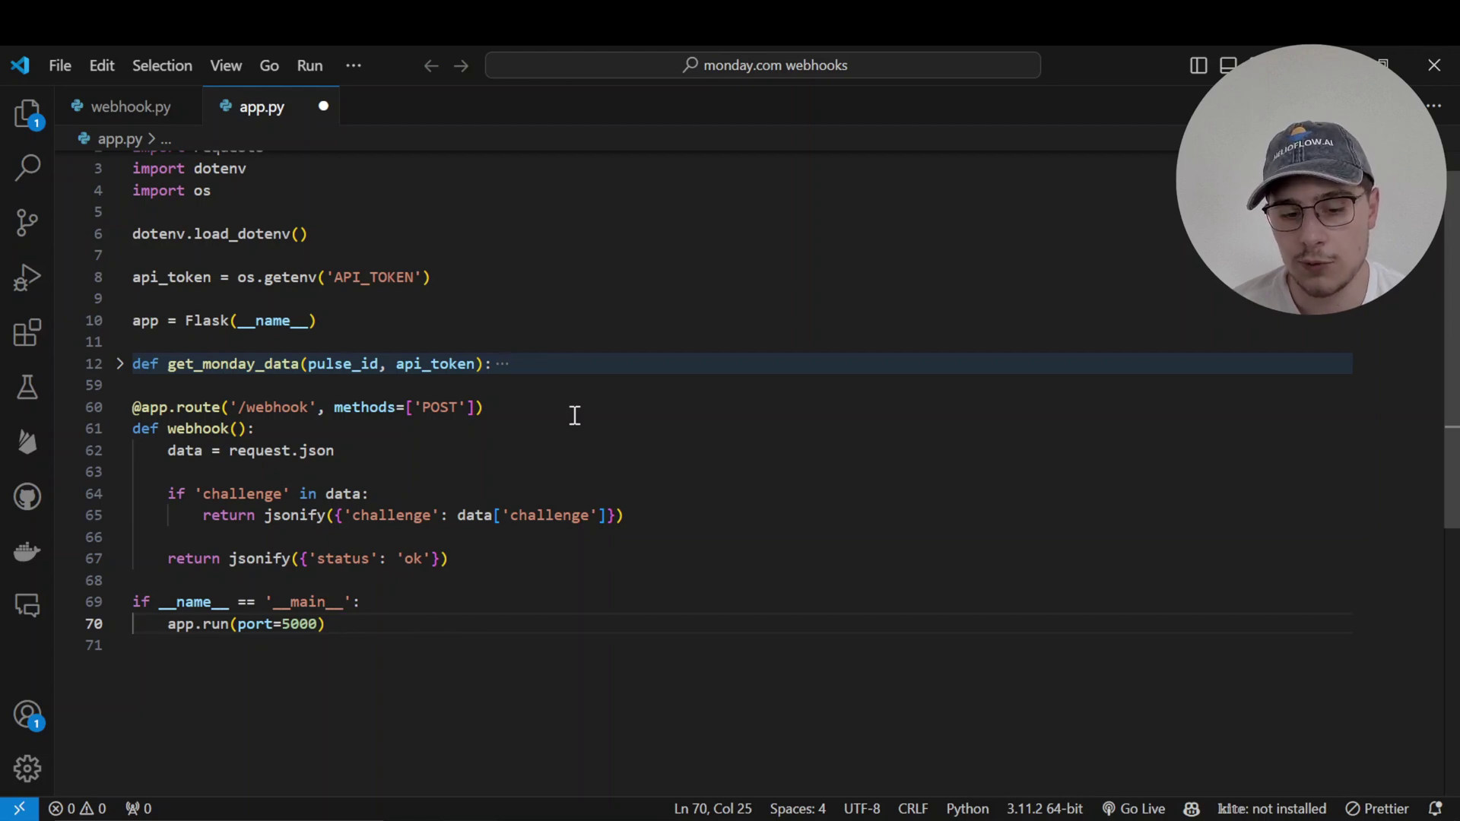
left_click(675, 520)
key("Return")
key("Return")
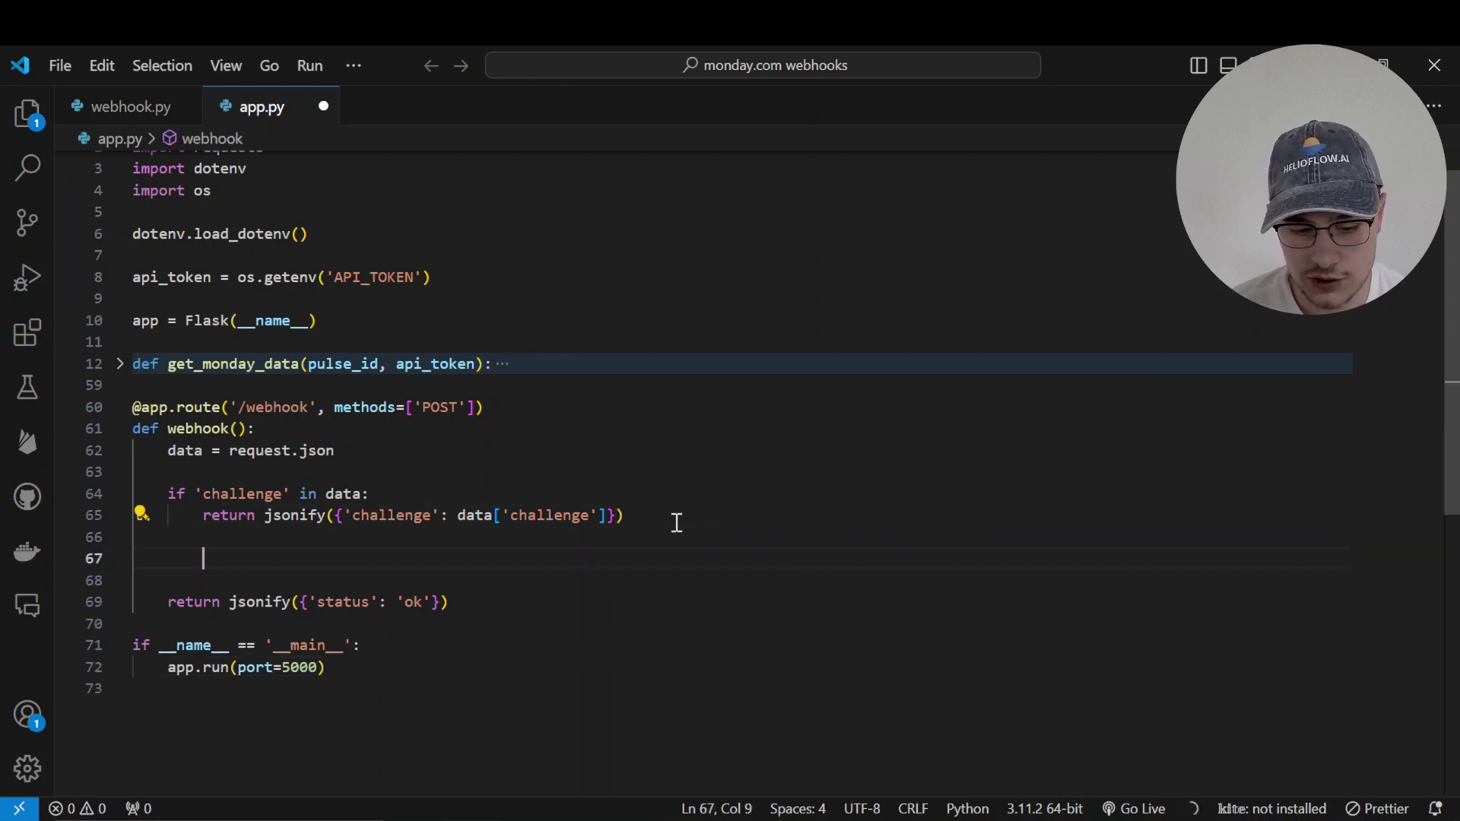
key("BackSpace")
key("Tab")
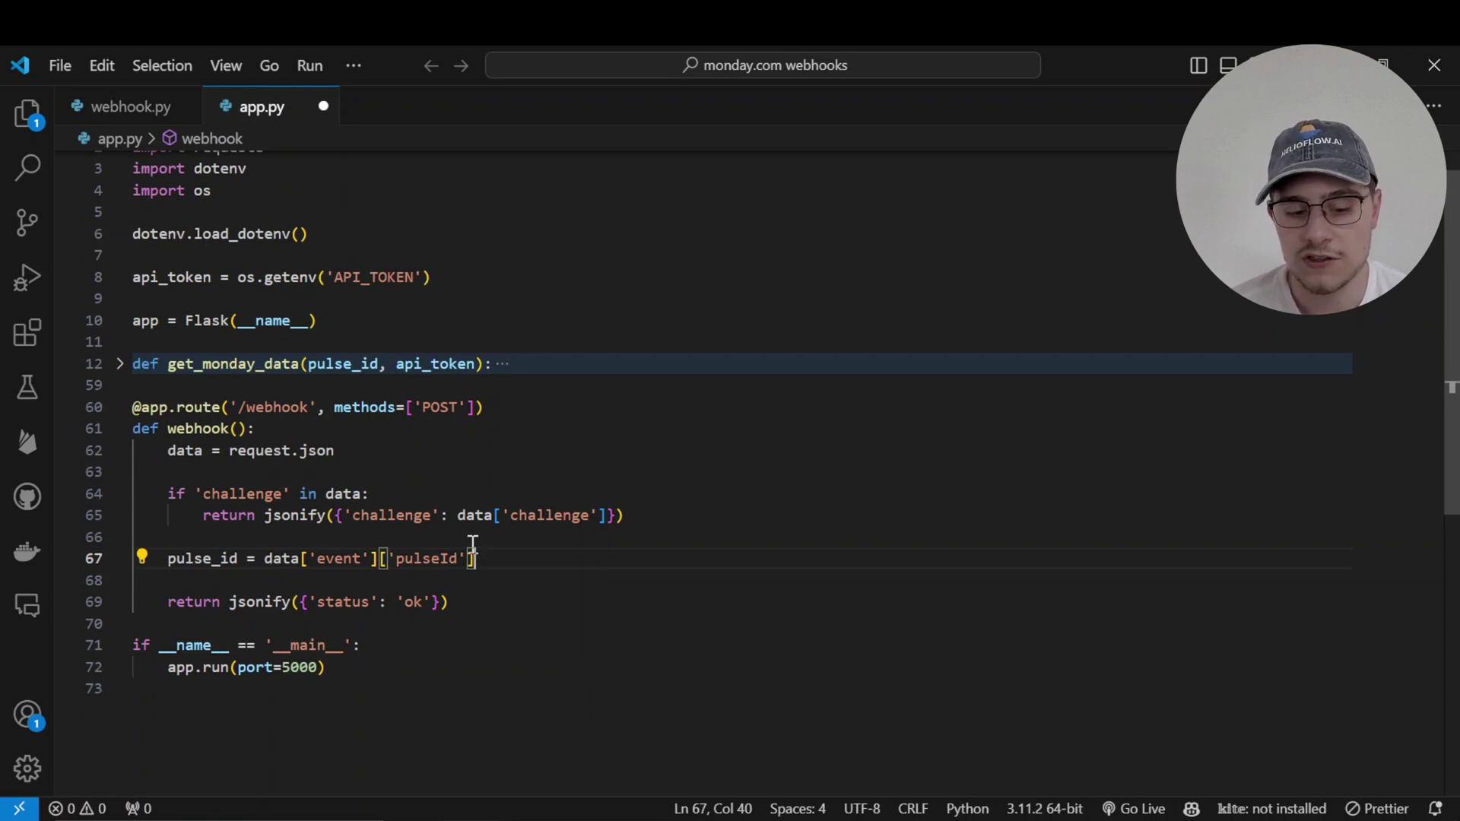
Expand get_monday_data and scroll through its GraphQL query, API request and column parsing.
scroll(384, 358, "up", 1)
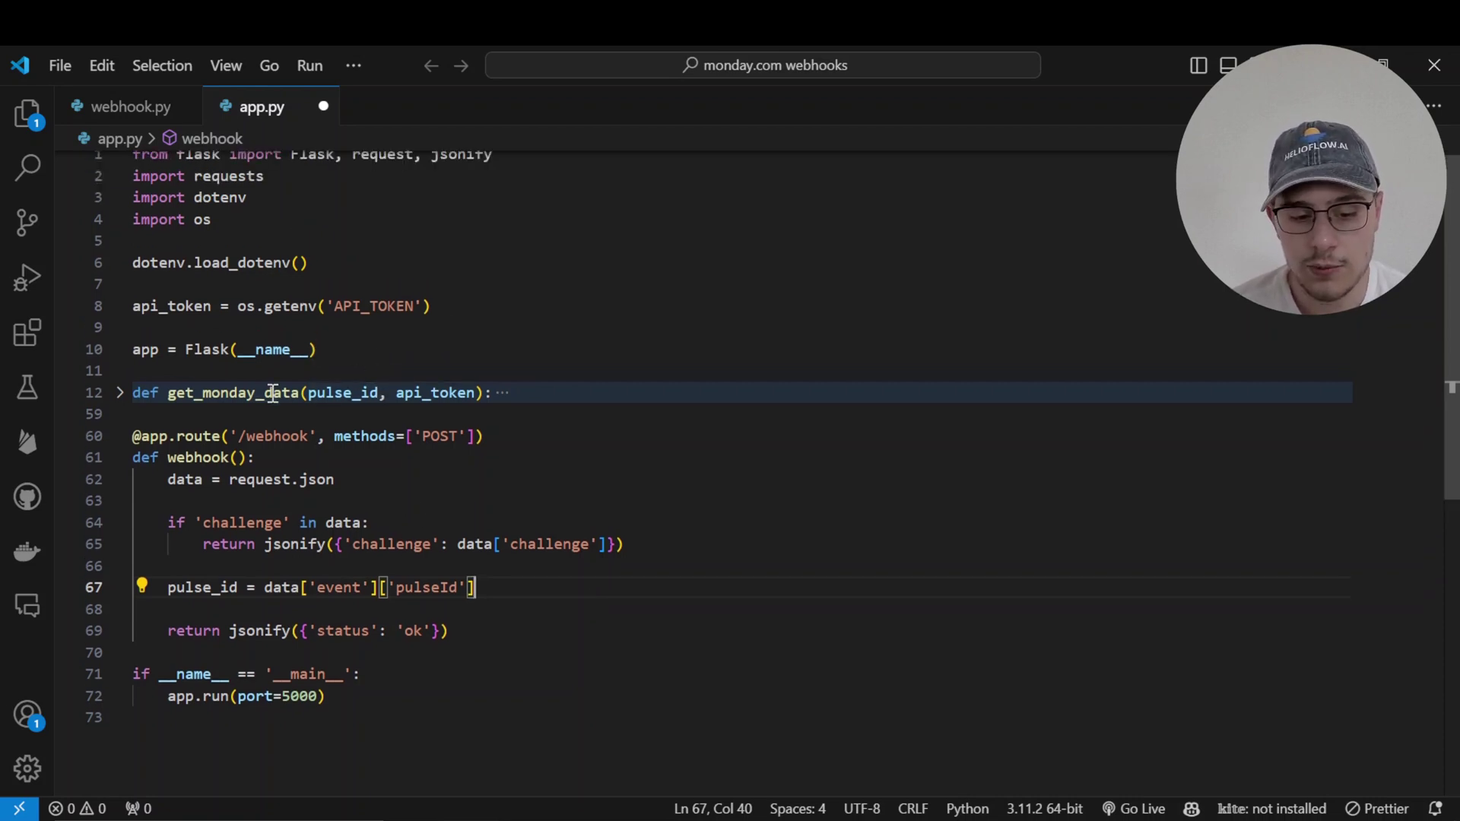
mouse_move(270, 394)
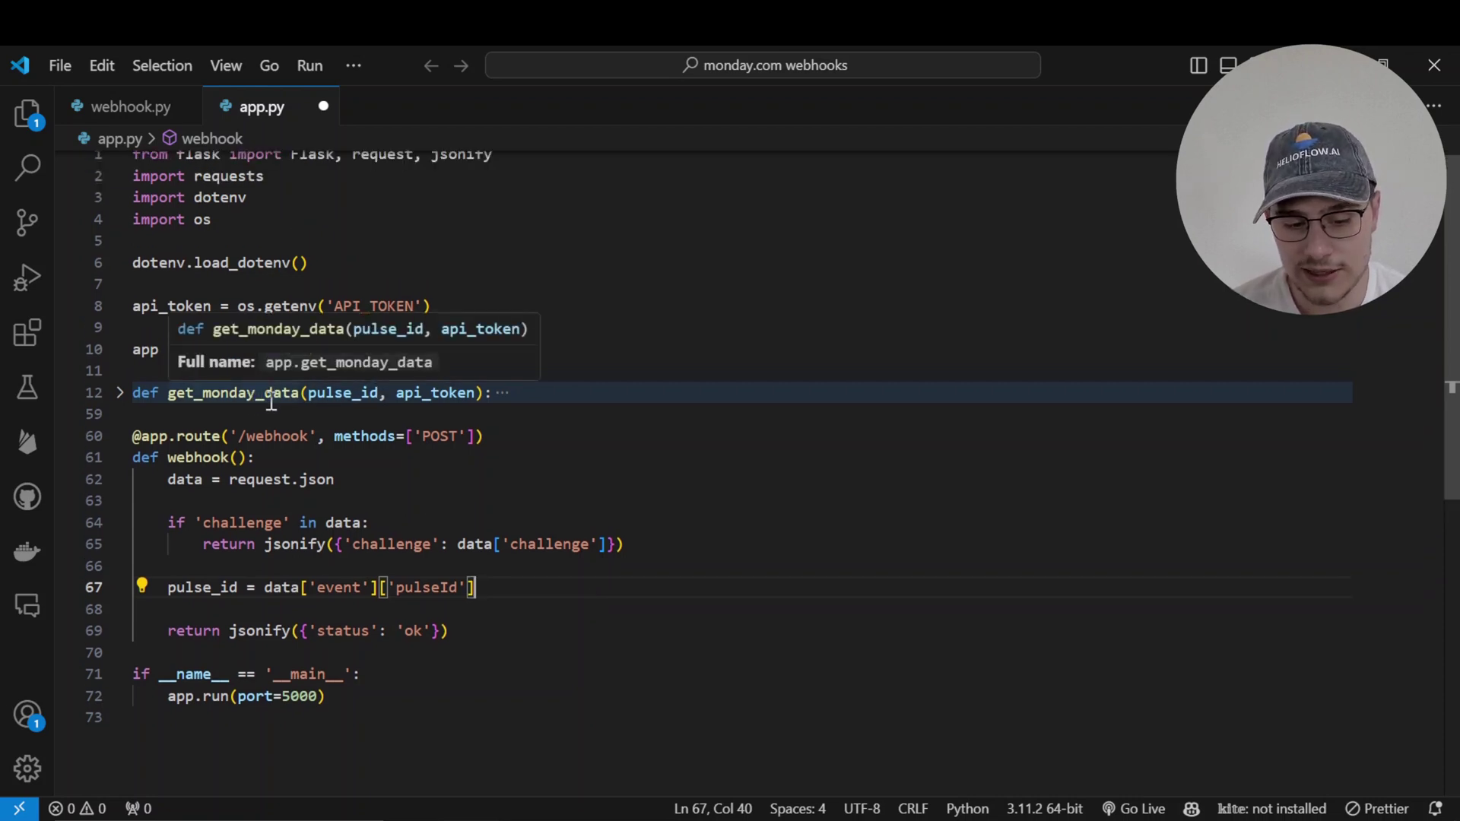
mouse_move(349, 402)
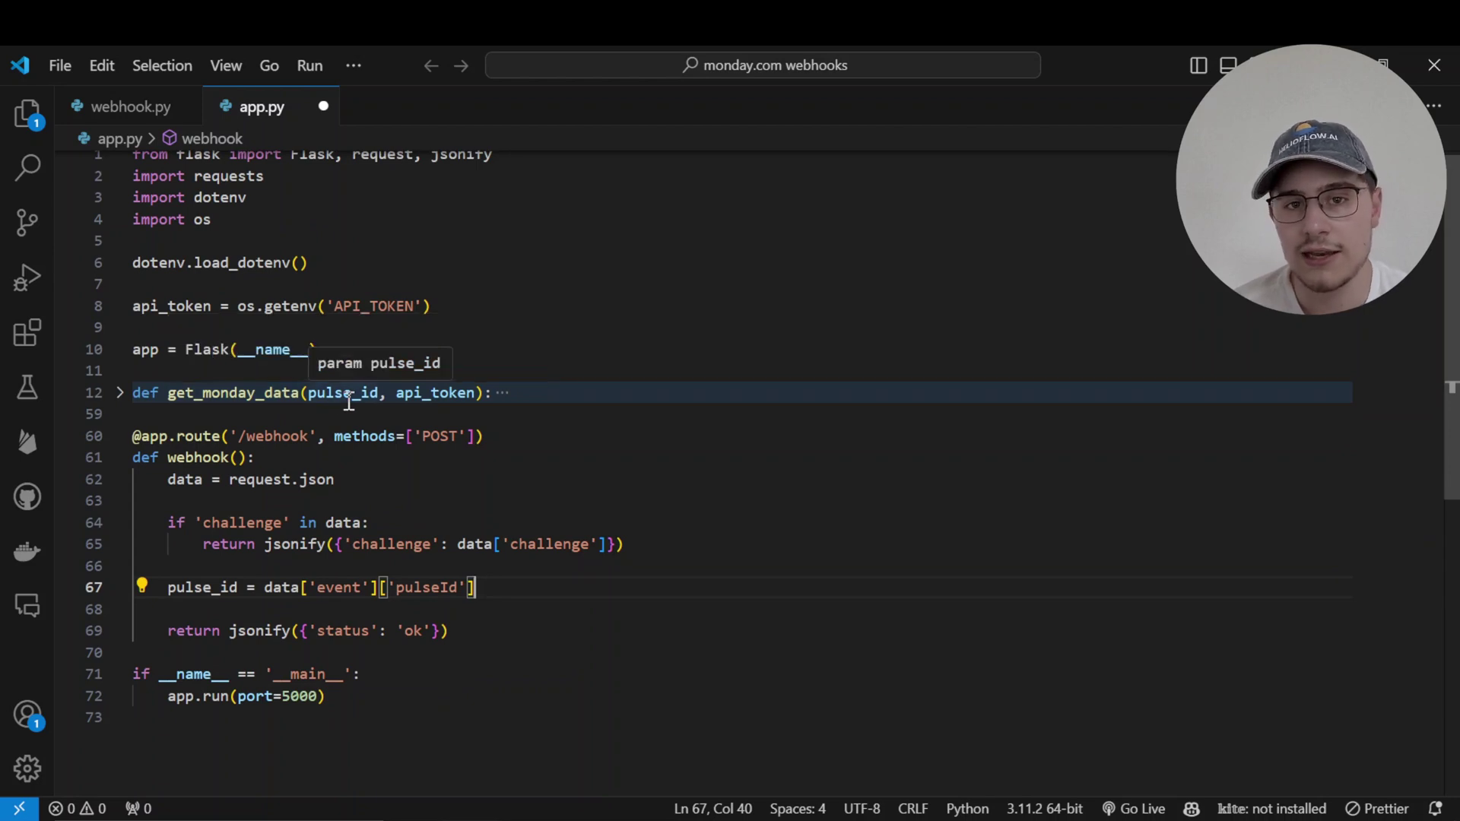
left_click(120, 393)
scroll(339, 465, "down", 1)
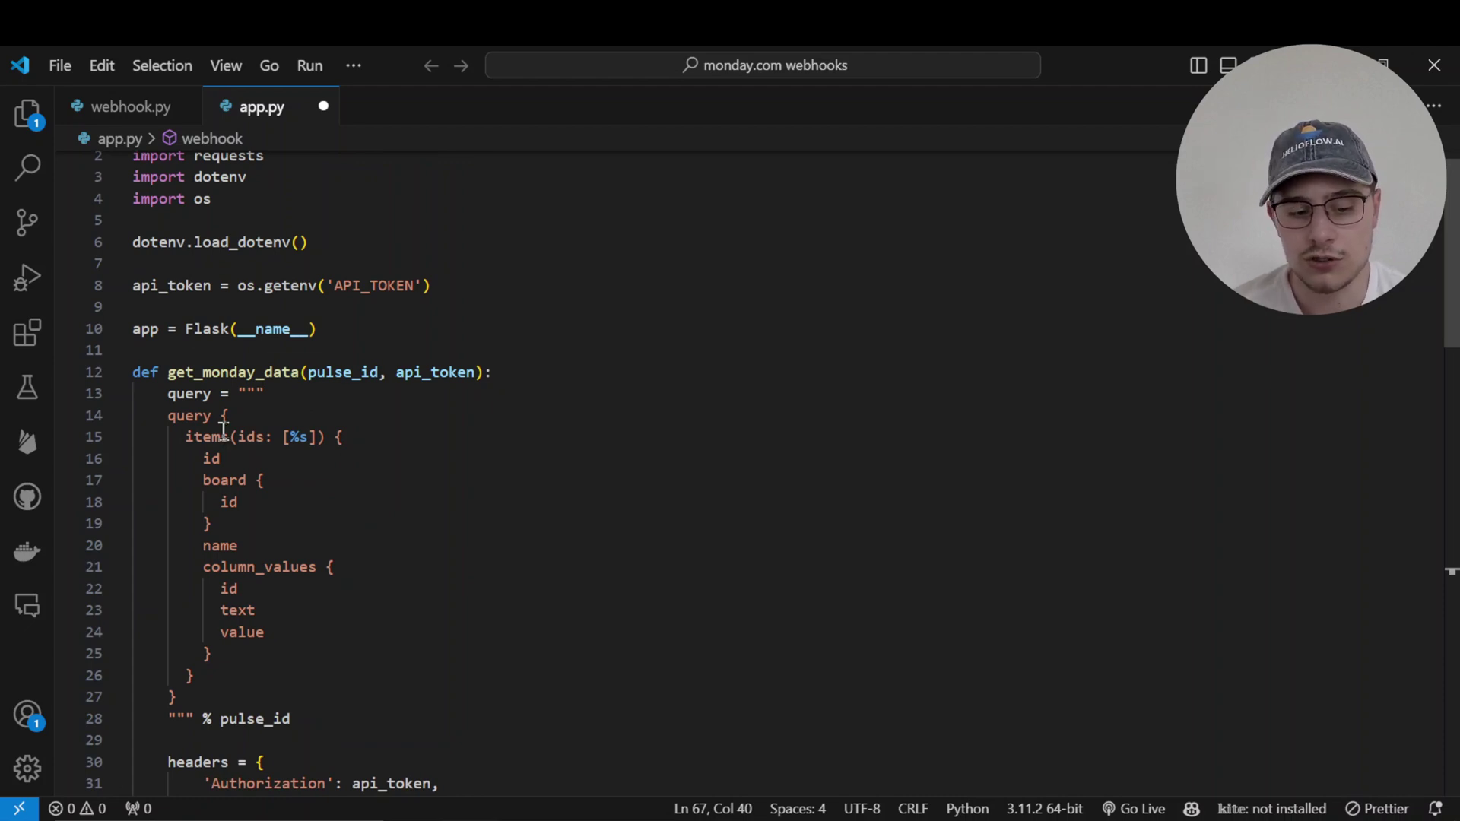
scroll(286, 605, "down", 1)
scroll(286, 604, "down", 3)
mouse_move(406, 623)
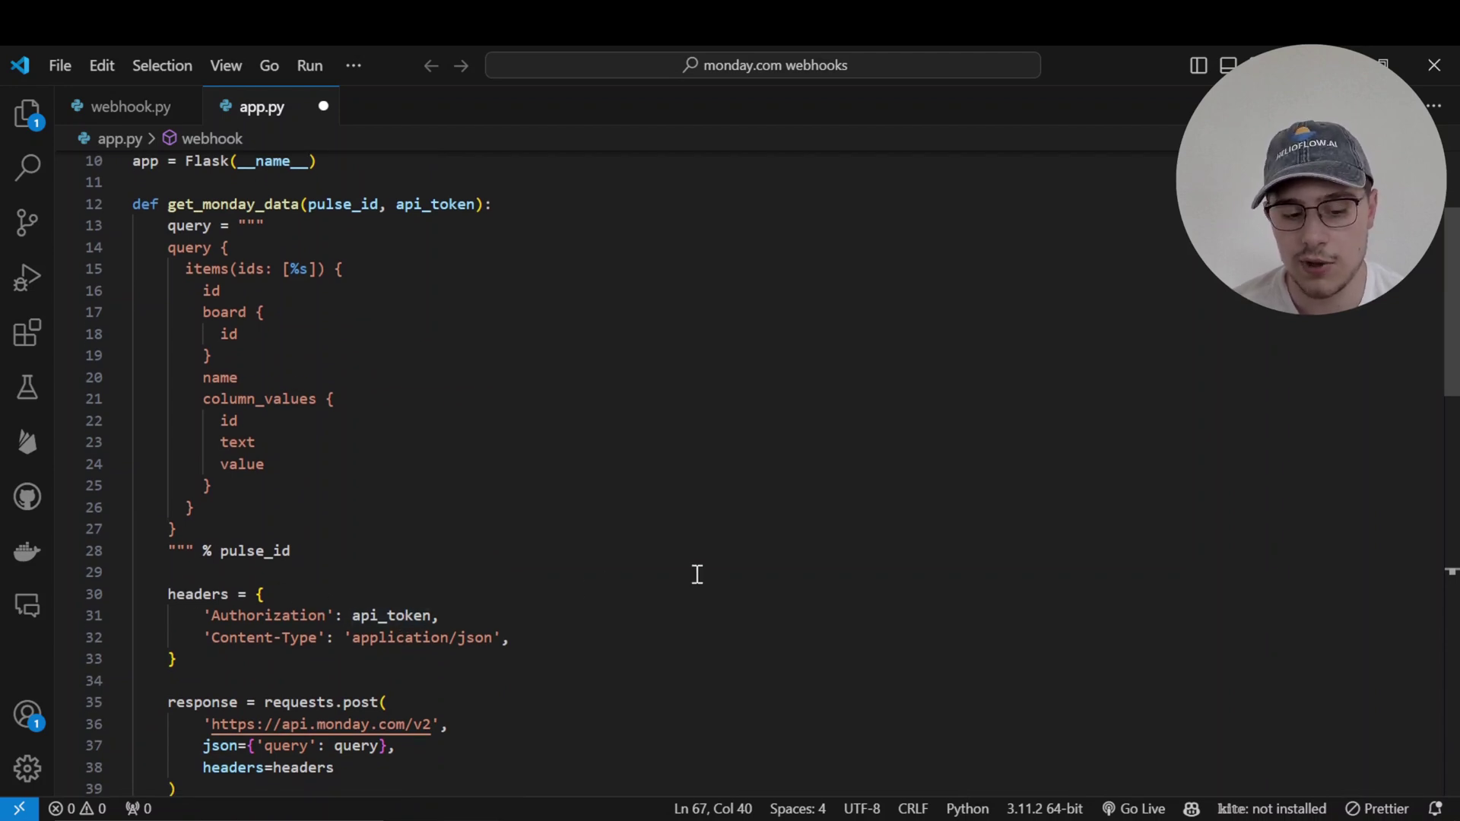
scroll(697, 575, "down", 6)
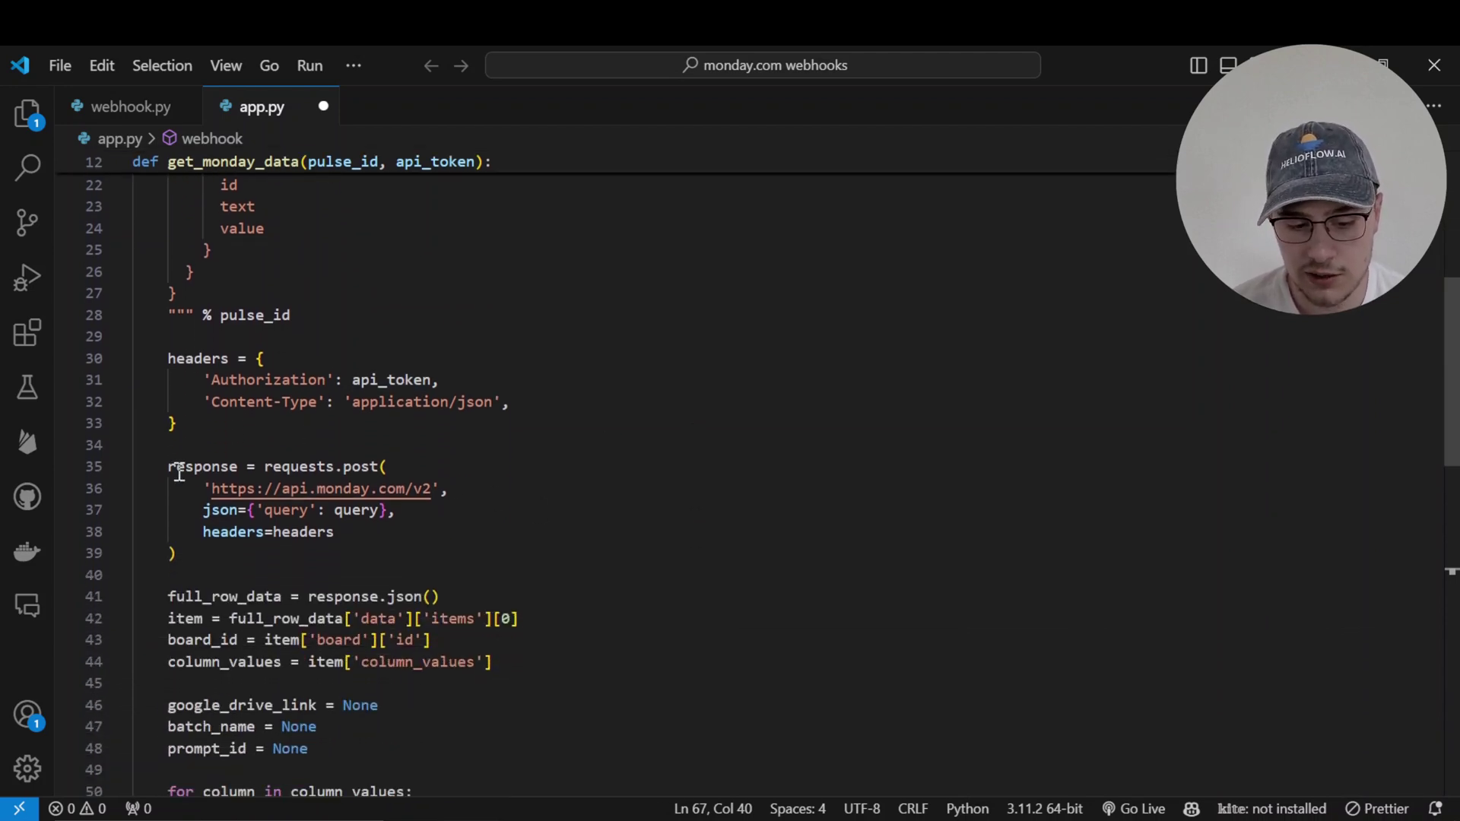
mouse_move(177, 466)
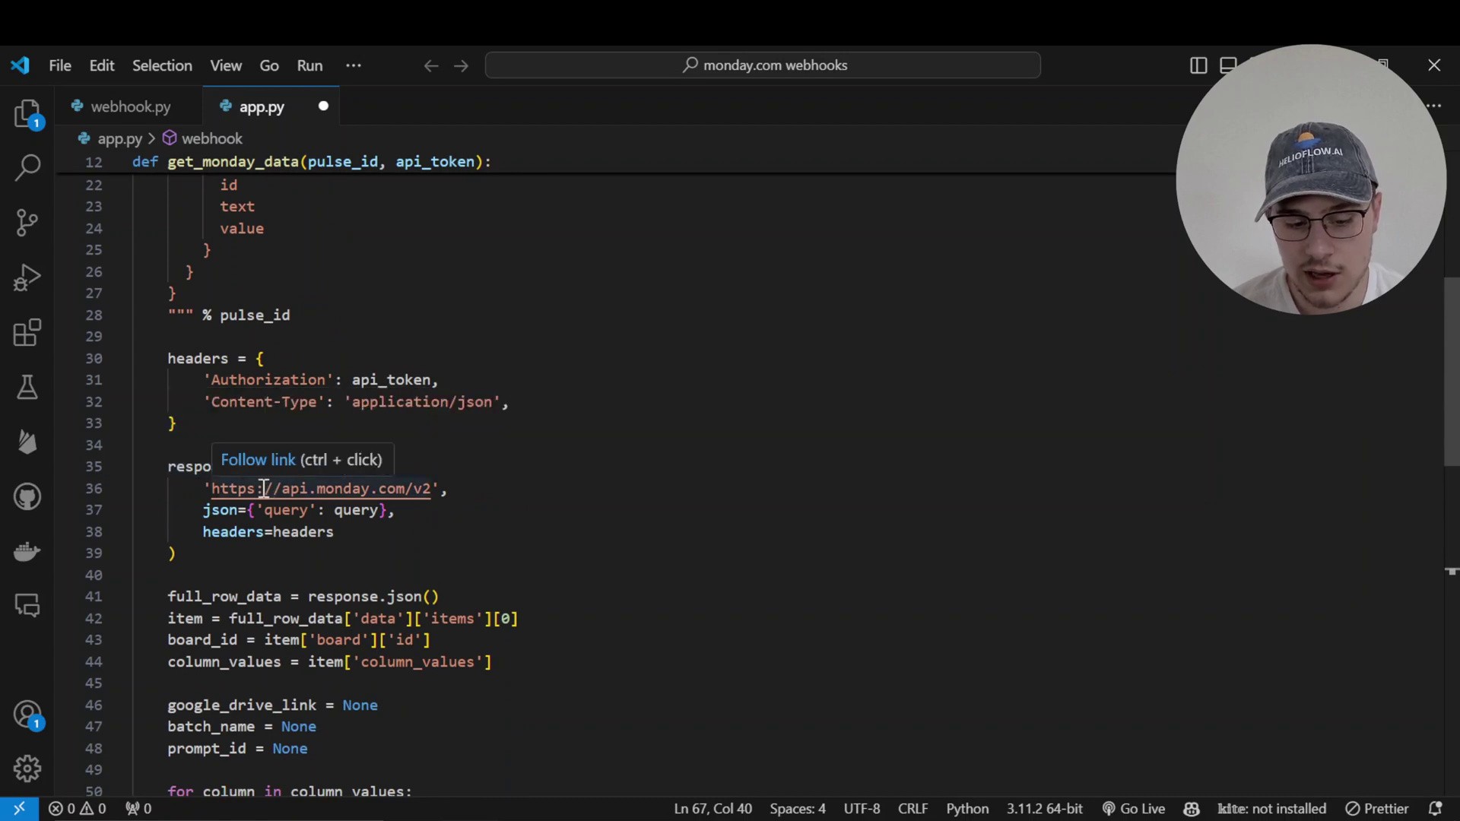
scroll(469, 462, "down", 2)
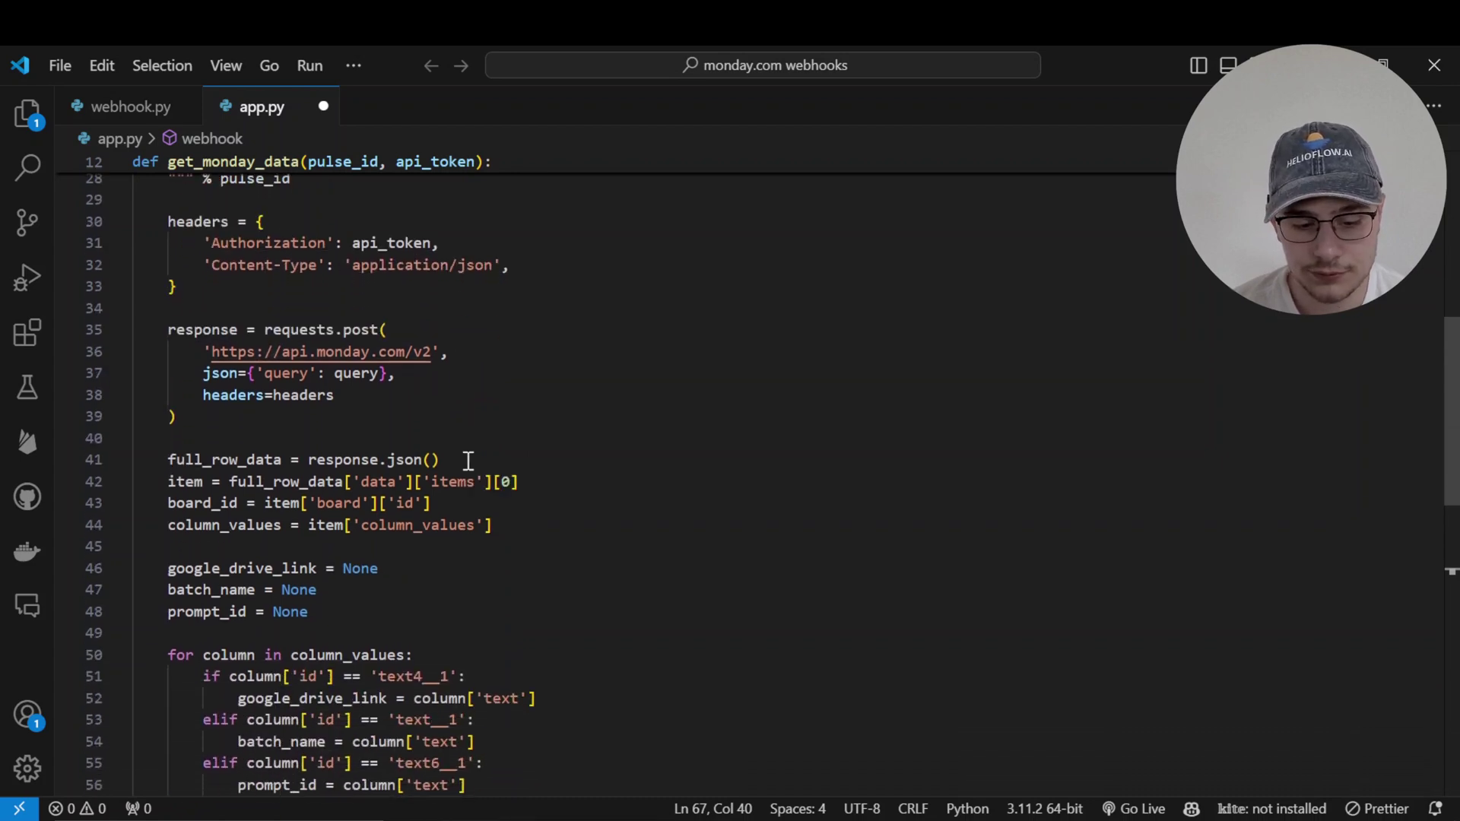
scroll(363, 409, "down", 1)
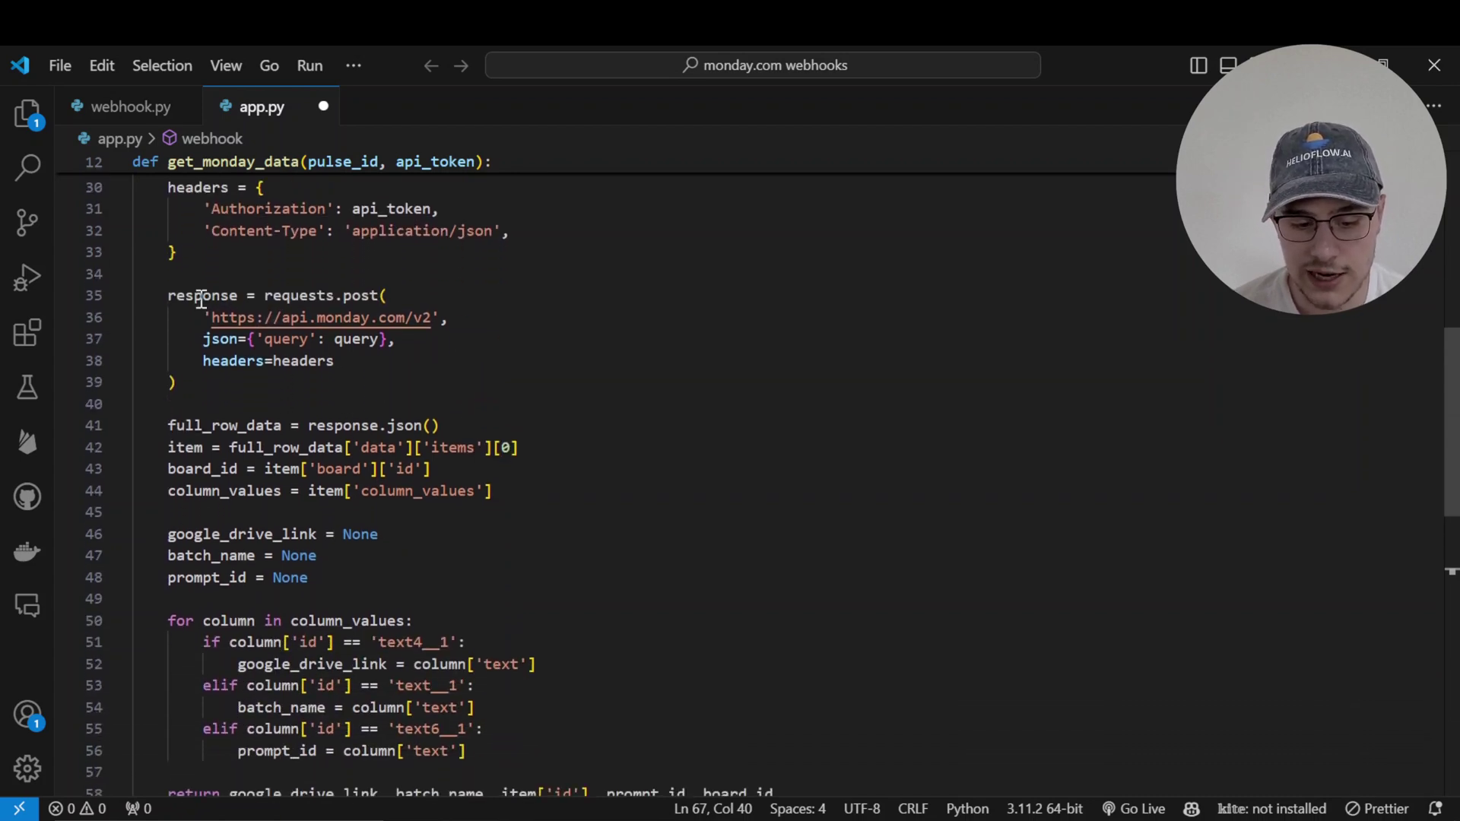
scroll(327, 395, "down", 1)
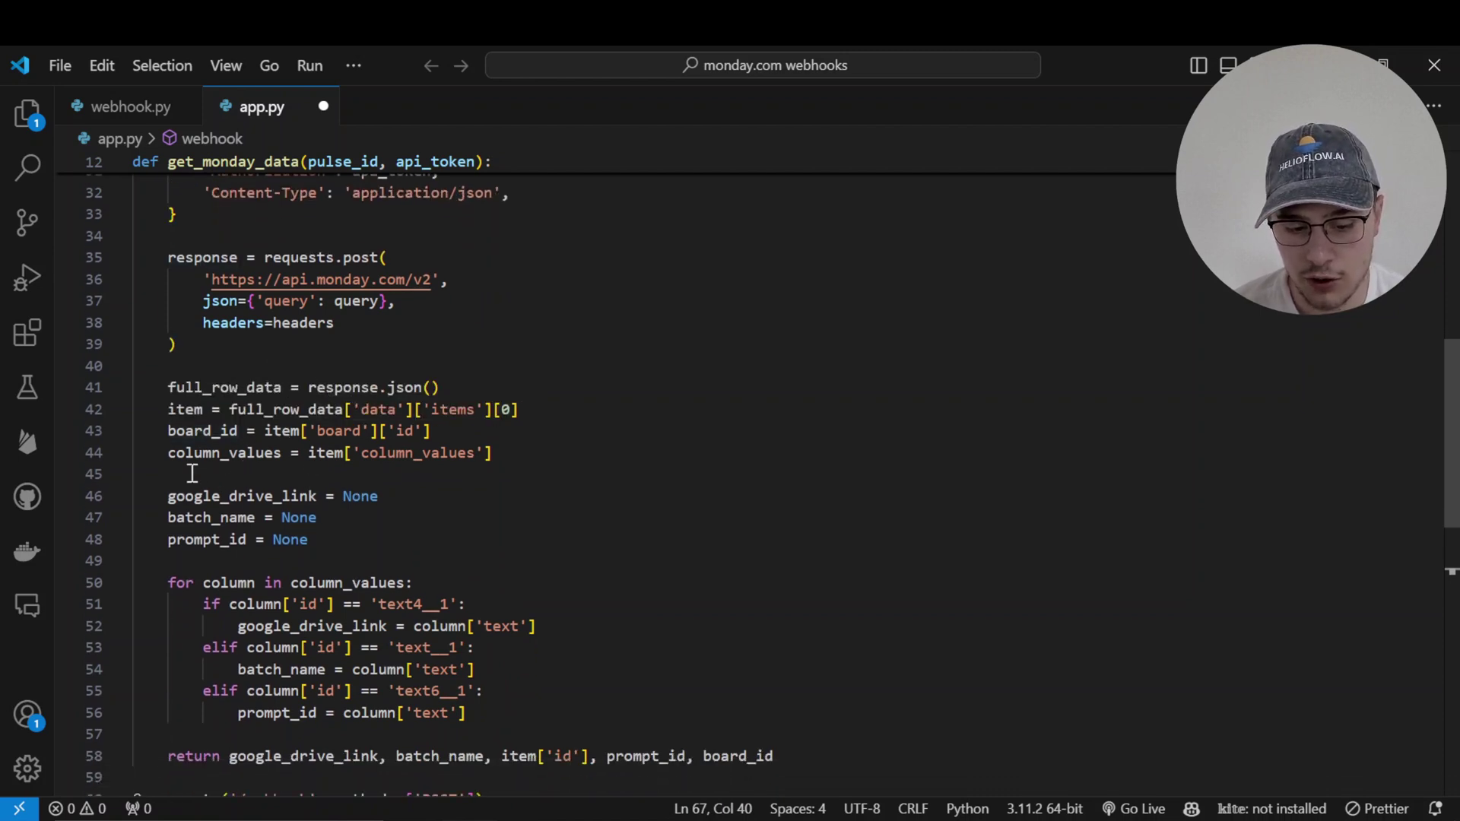
After the pulse_id line, add the get_monday_data call and a line printing the Google Drive link.
scroll(373, 541, "down", 1)
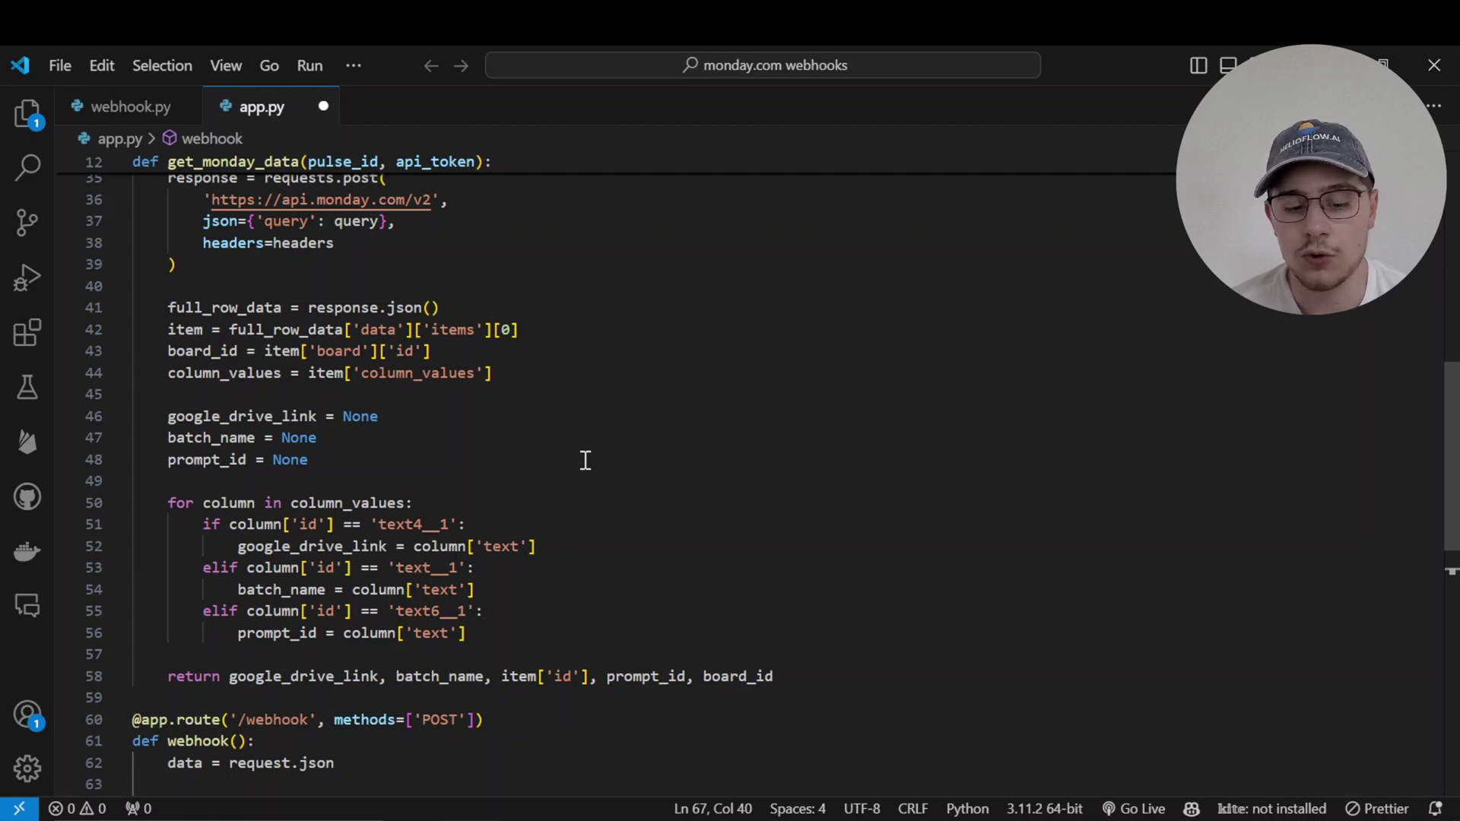
scroll(586, 461, "down", 1)
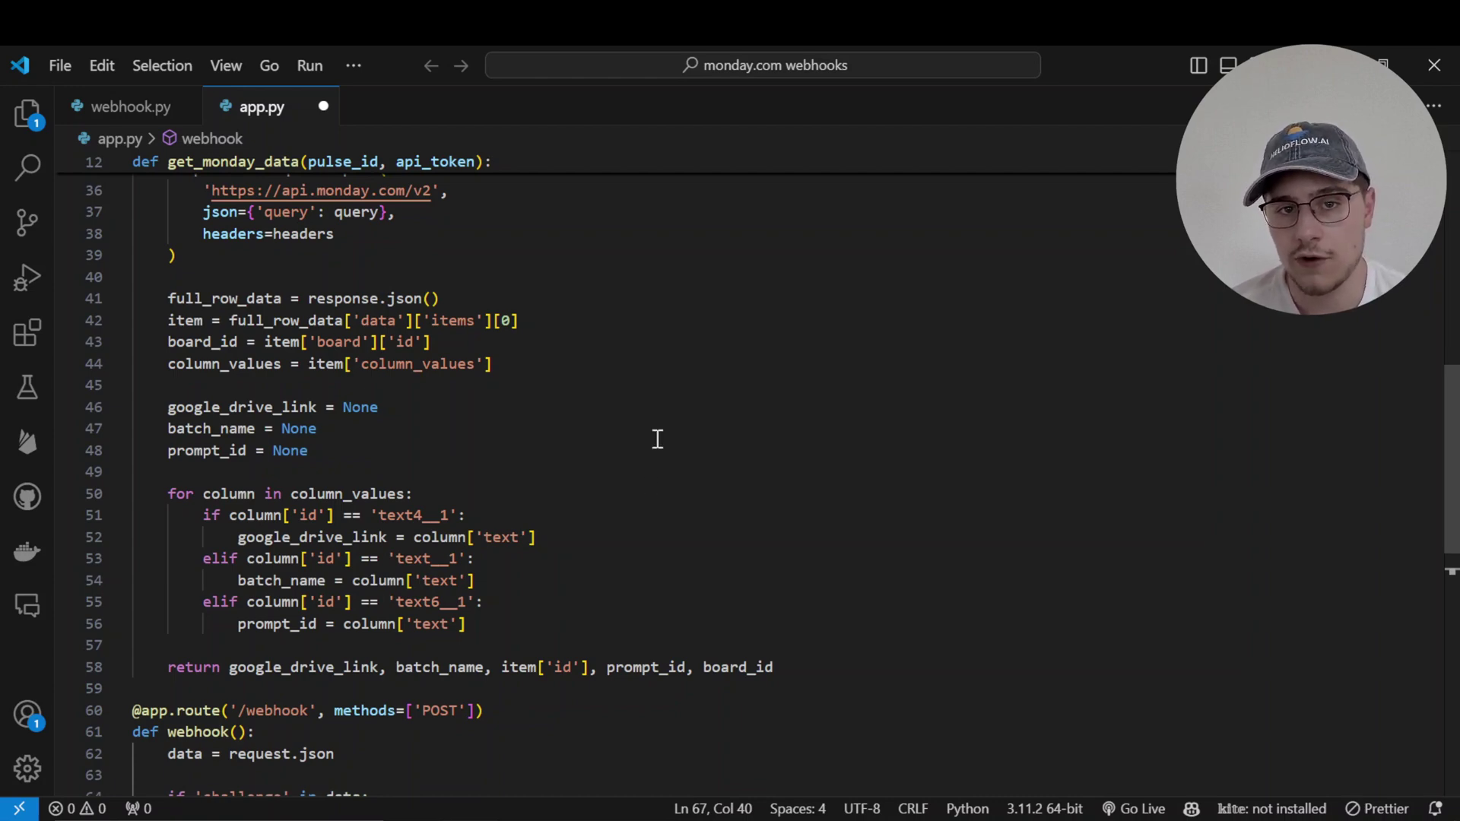
scroll(658, 440, "down", 1)
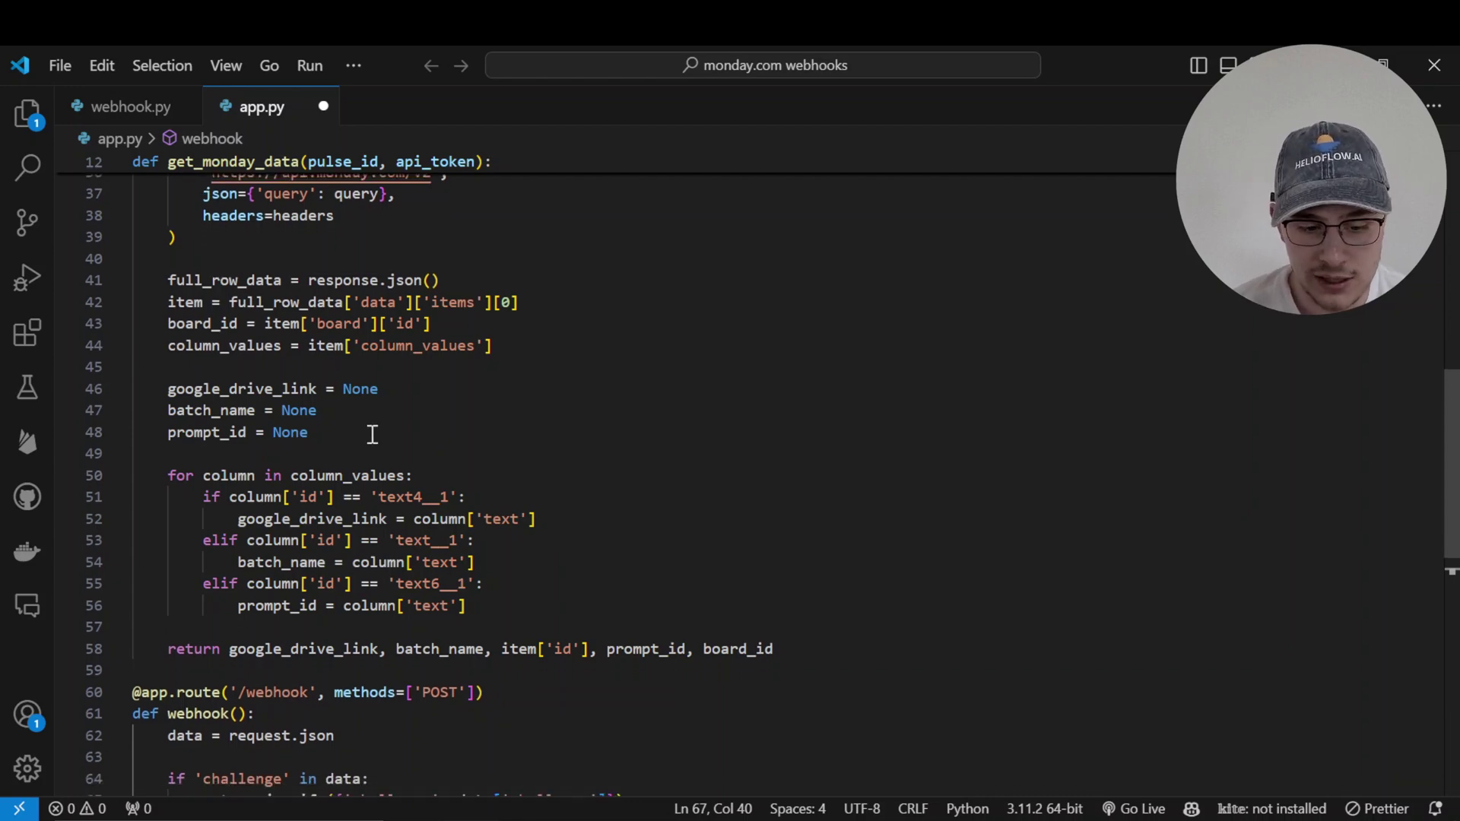
scroll(483, 494, "down", 1)
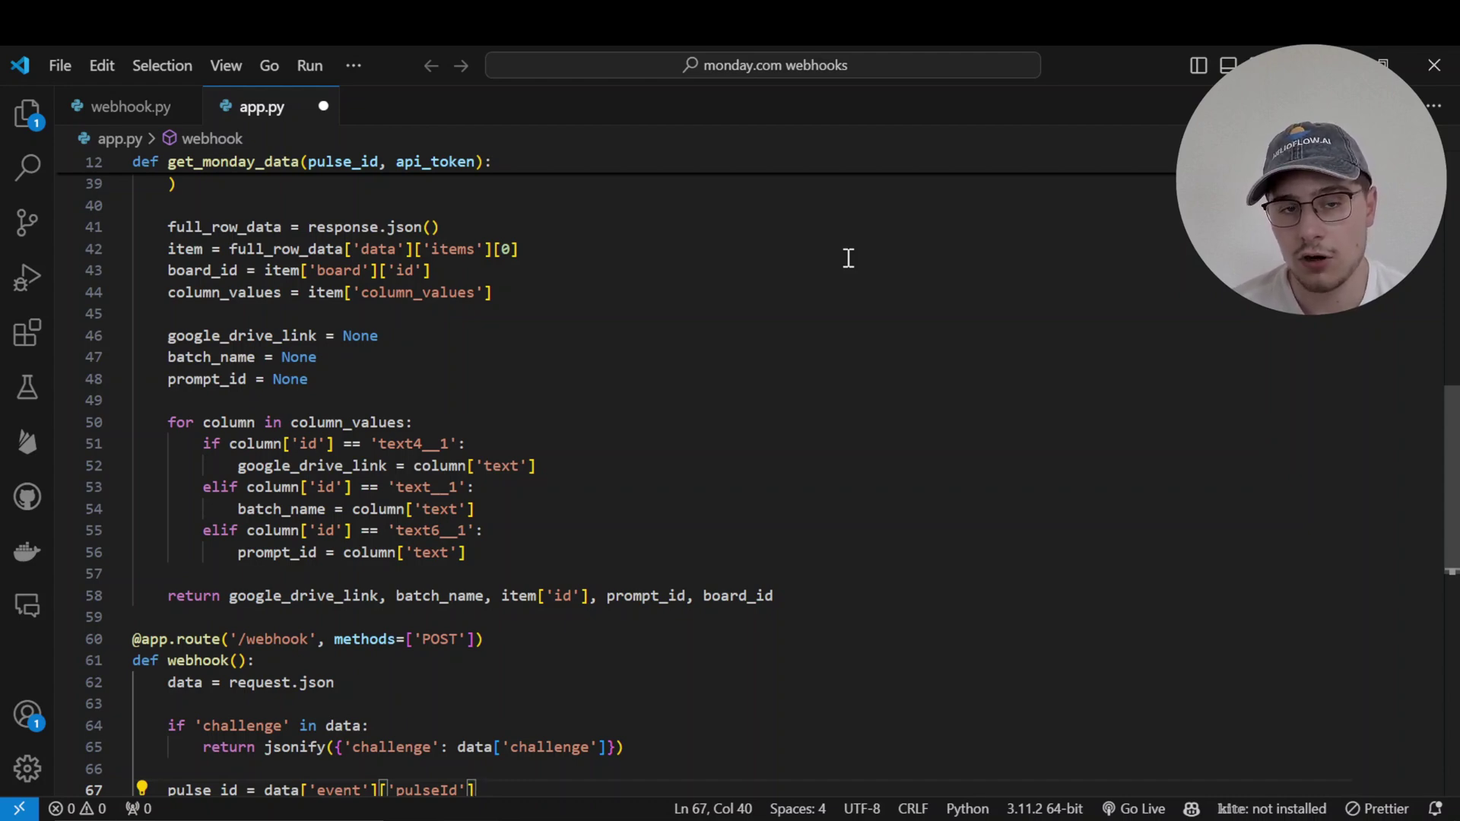
scroll(844, 255, "down", 5)
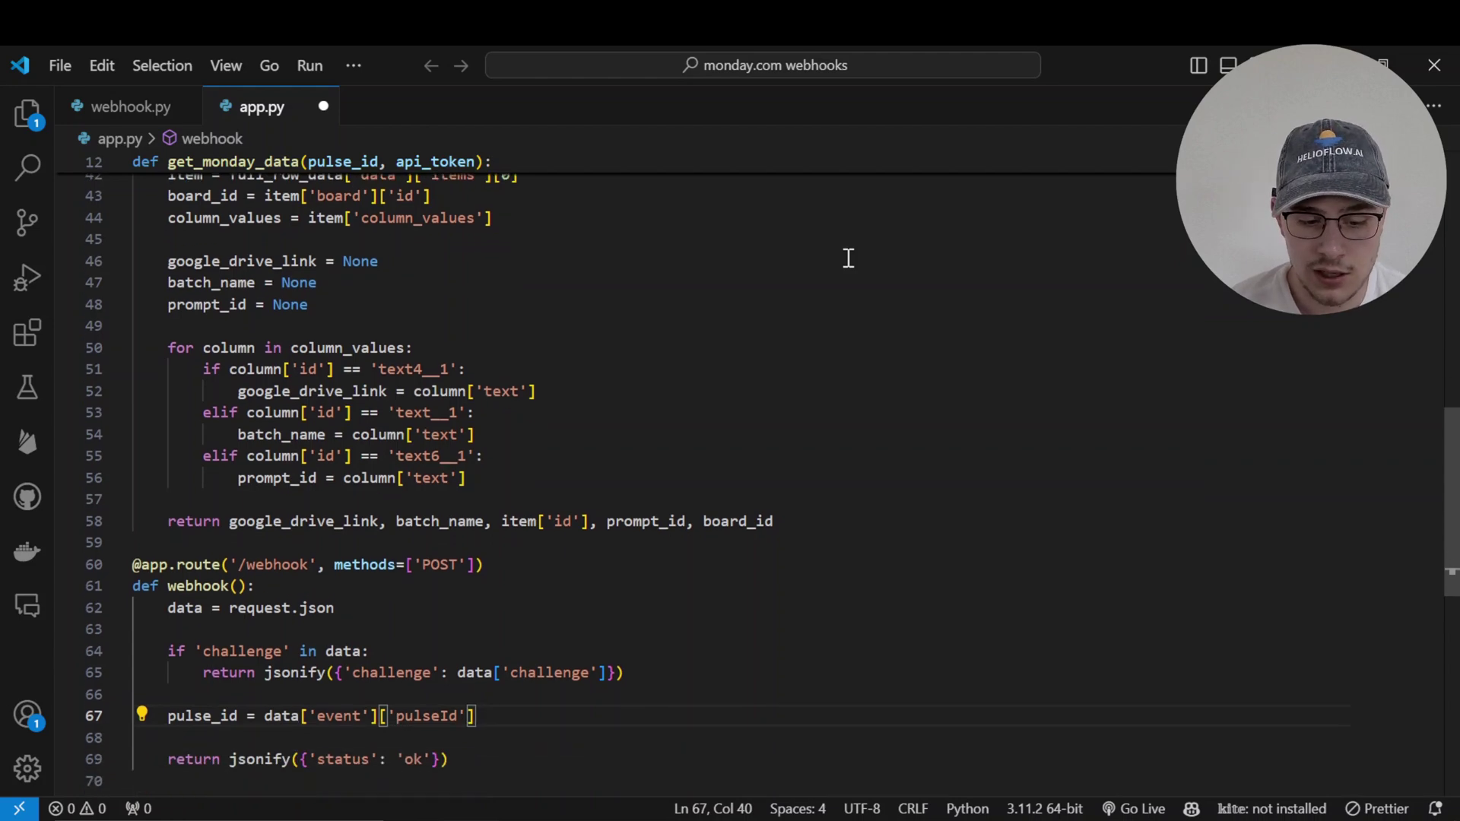
left_click(539, 531)
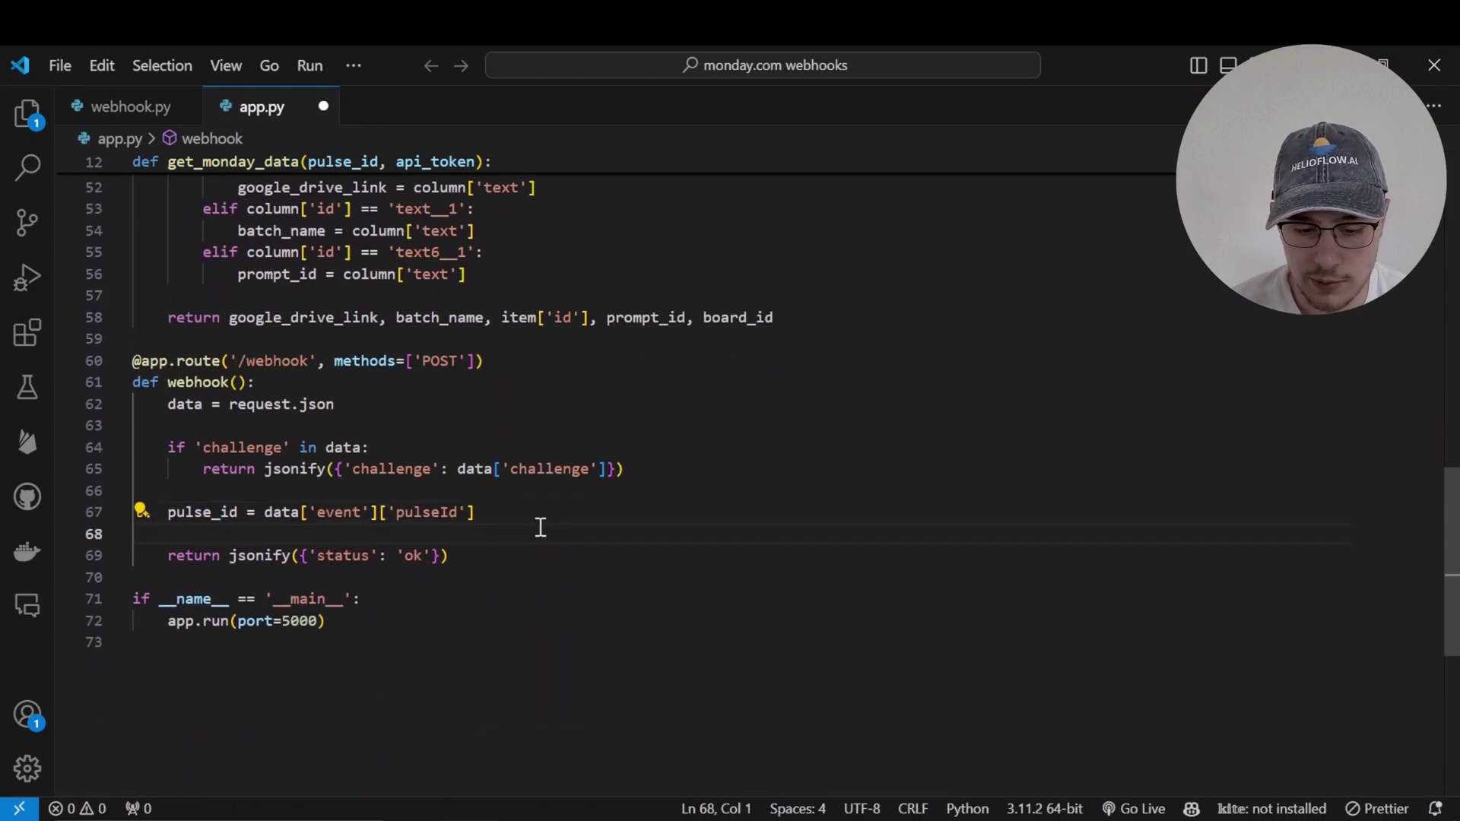
left_click(554, 506)
key("Return")
key("Return")
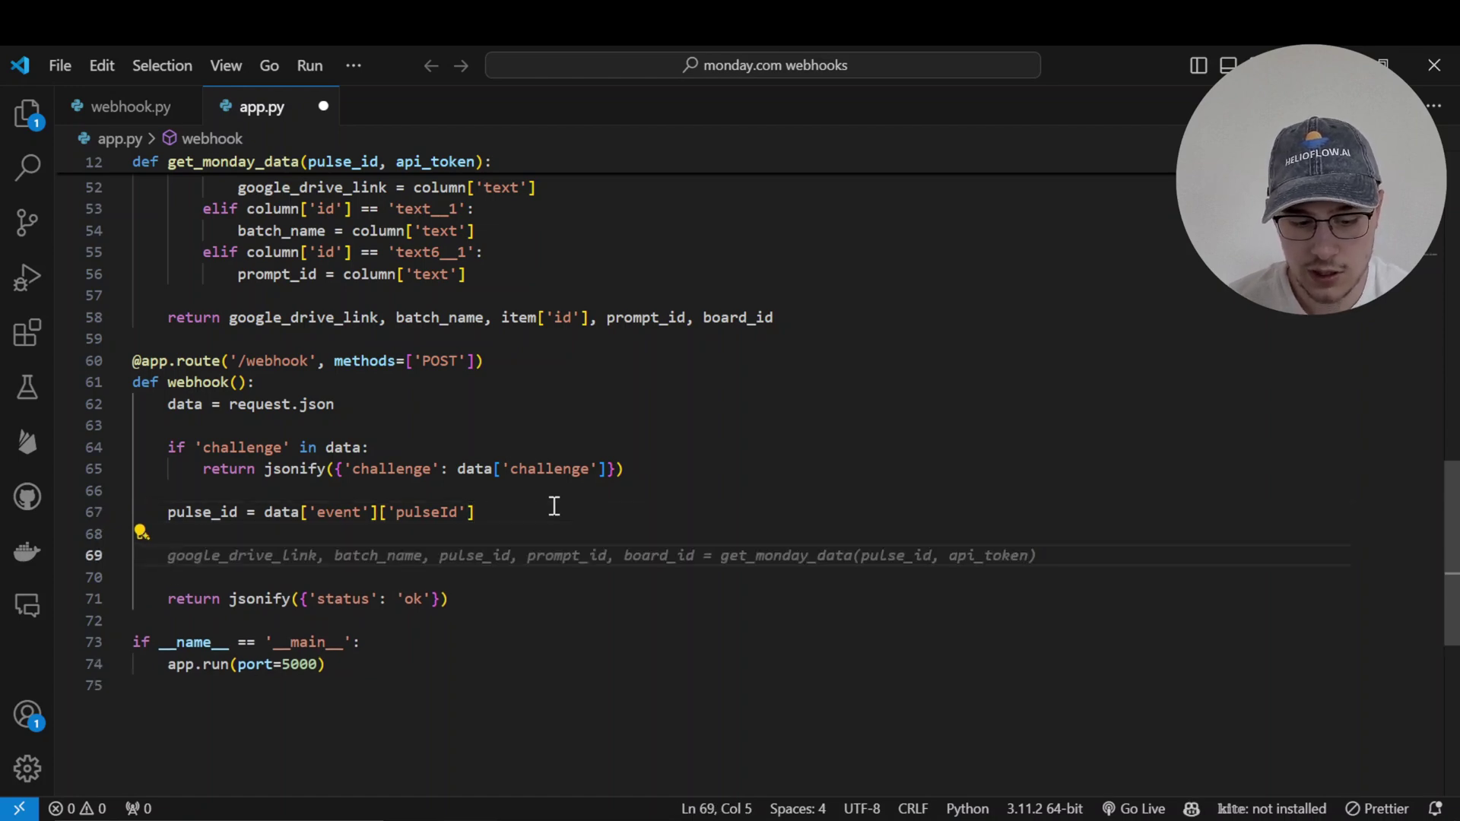
key("Tab")
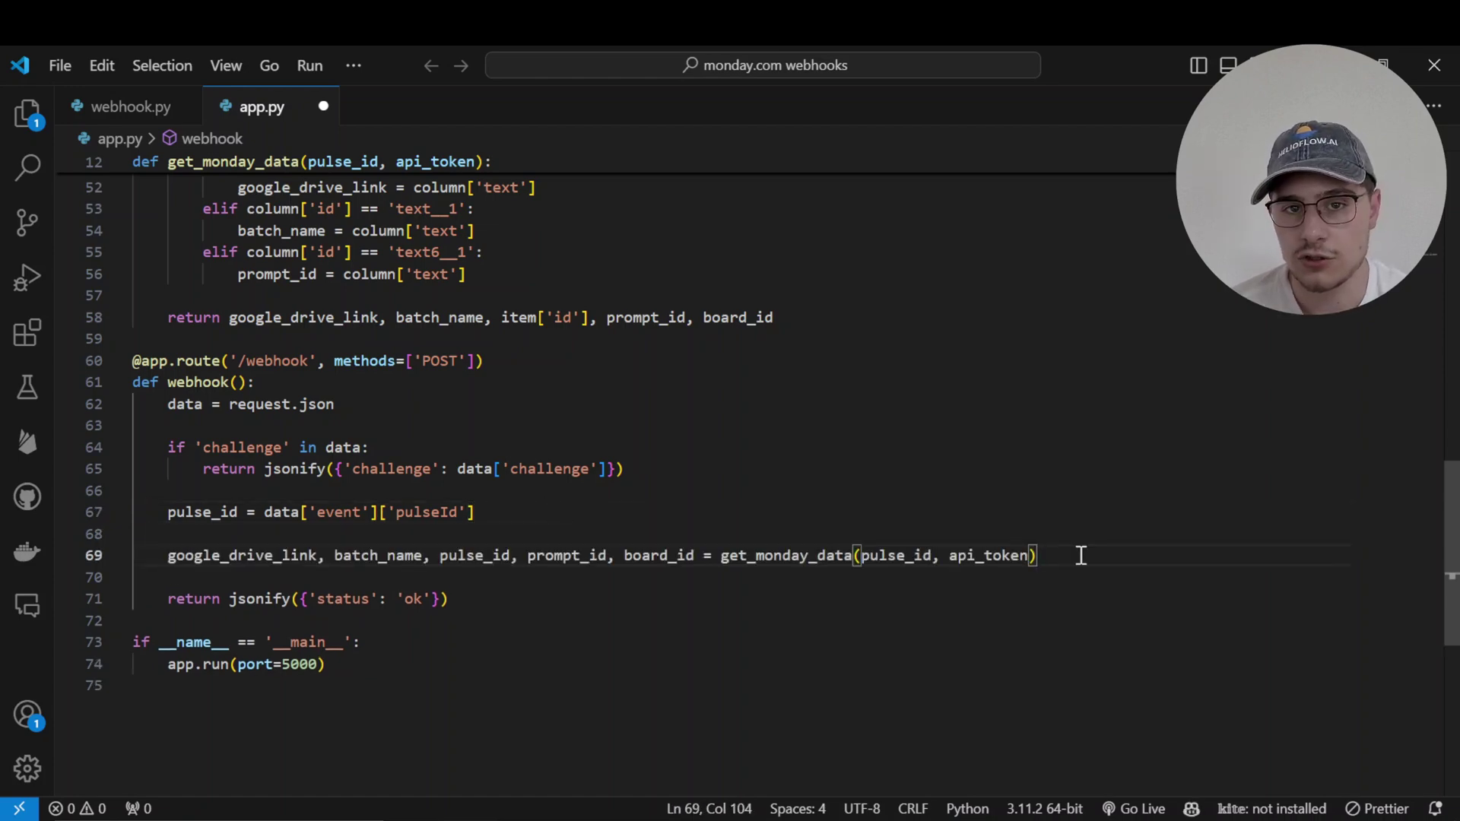
key("Return")
key("Return")
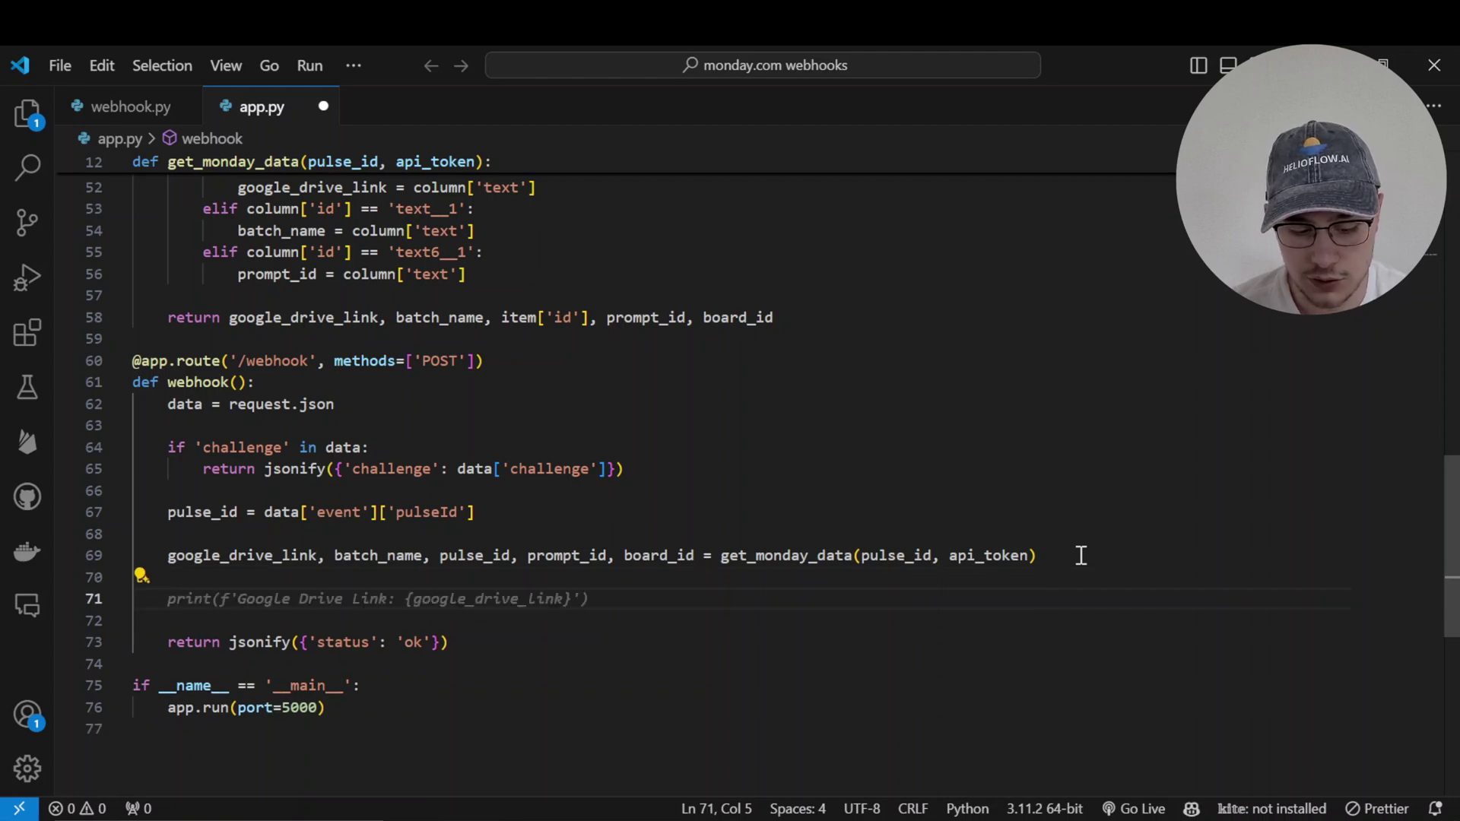
key("Tab")
Save app.py and enter 'python app.py' in the terminal panel.
key("ctrl+s")
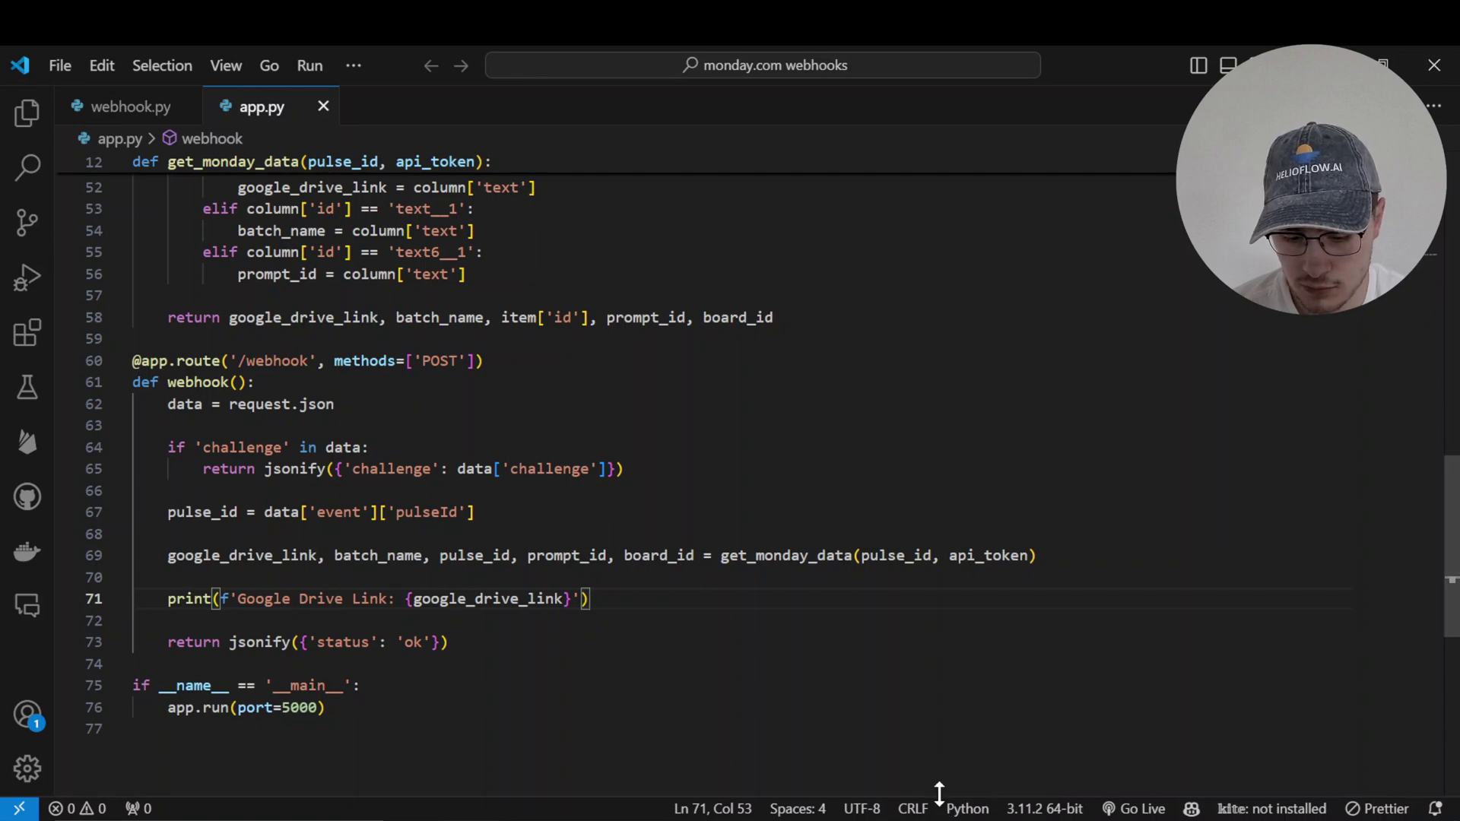
left_click_drag(937, 794, 926, 423)
left_click(887, 555)
type("python app.py")
Start the Flask server, set the showcase row's status to Transcribe on the Start from scratch board, and check the log.
key("Return")
key("alt+Tab")
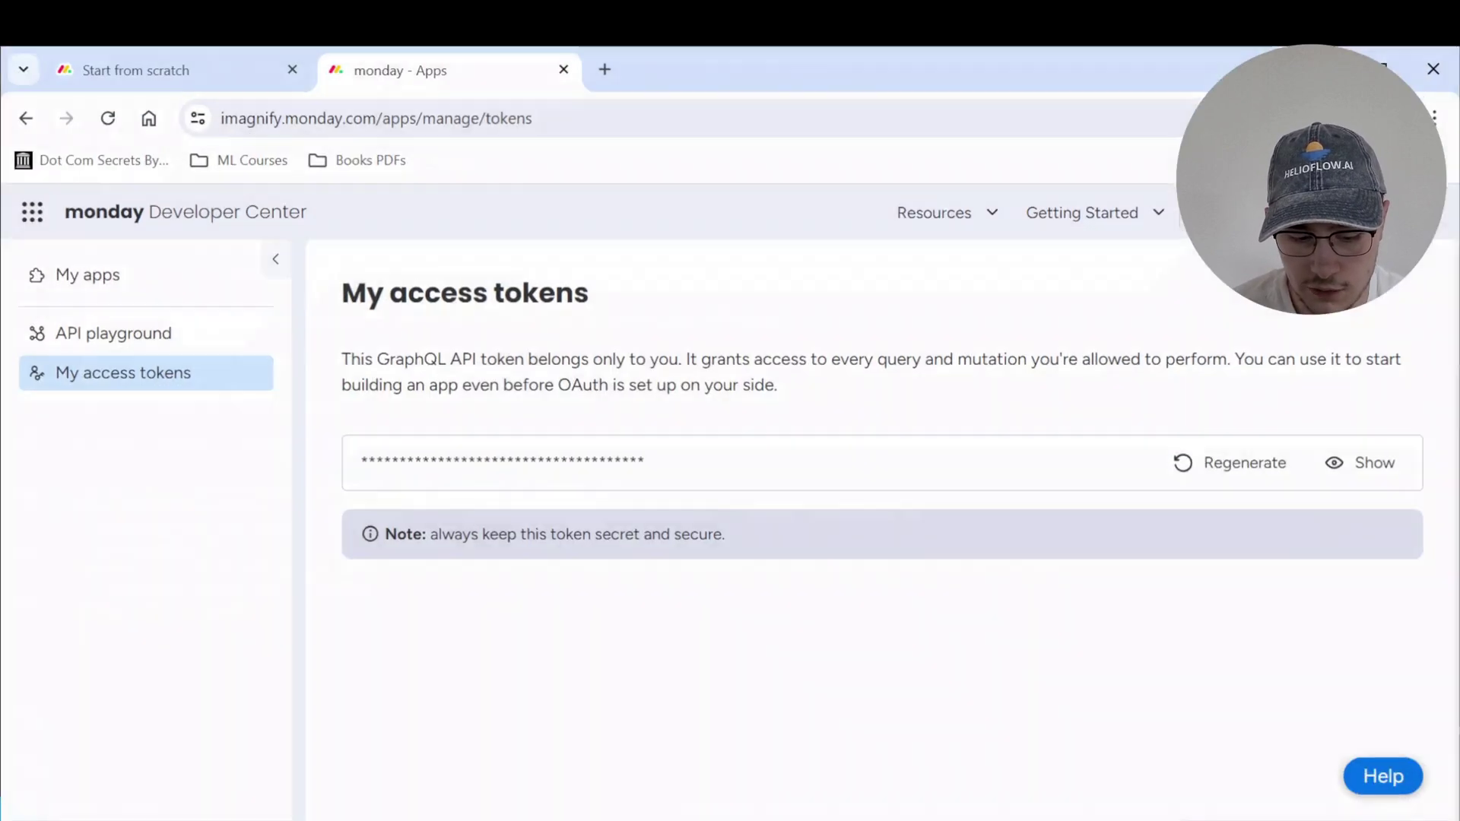
left_click(217, 60)
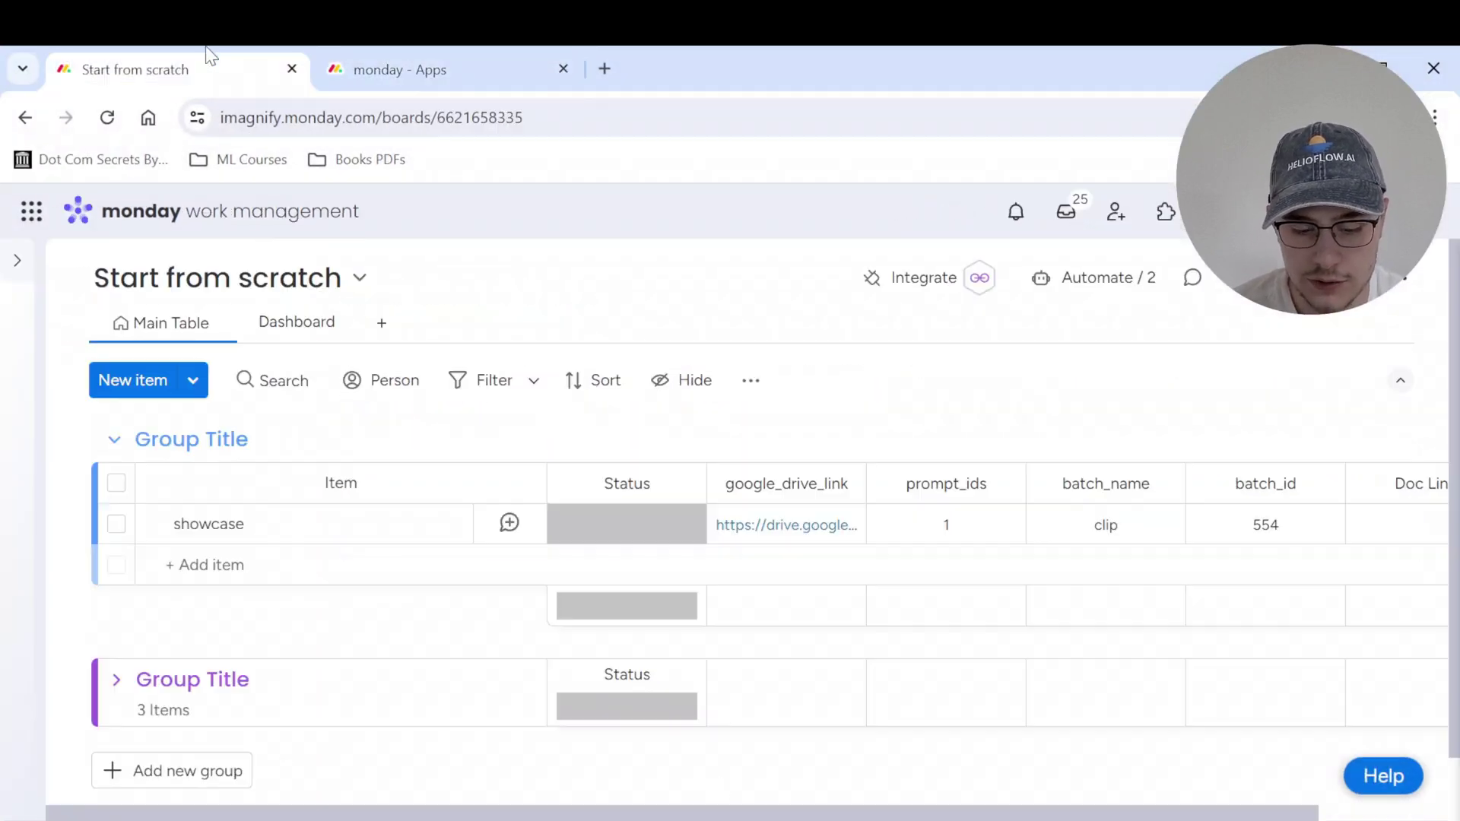
left_click(630, 527)
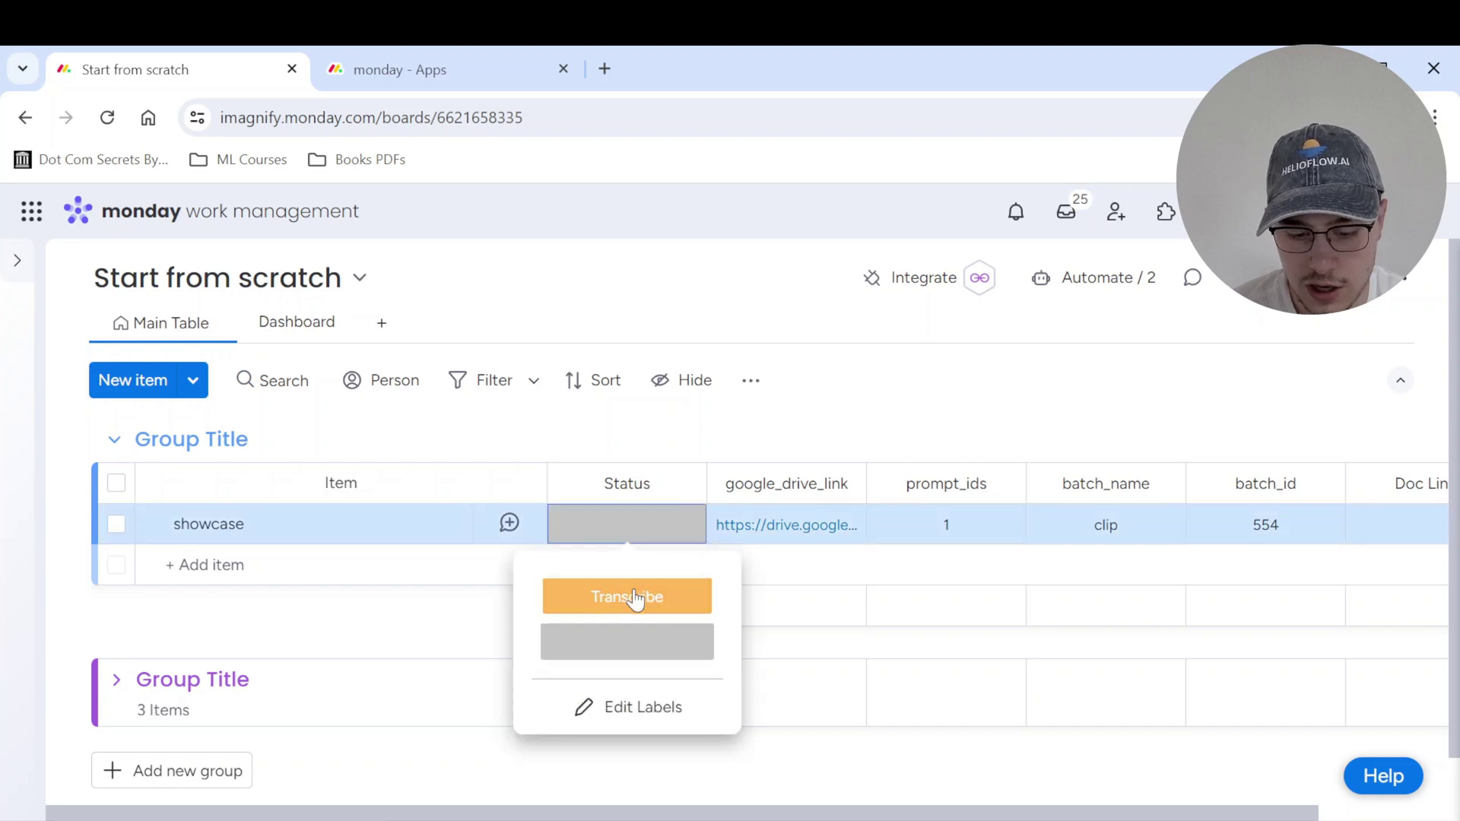
left_click(639, 599)
key("alt+Tab")
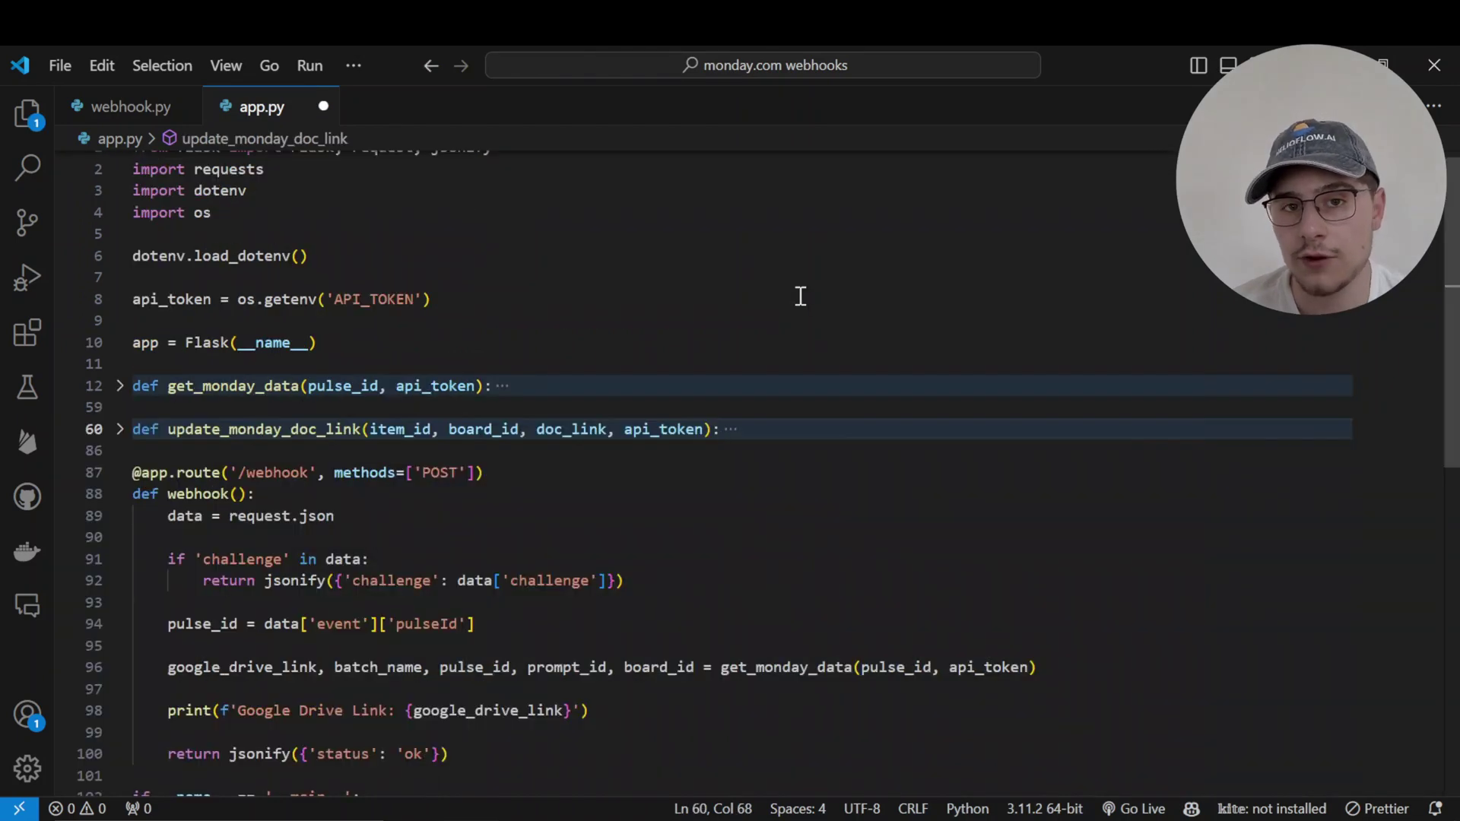
Expand update_monday_doc_link and review its change_simple_column_value mutation writing doc_link to column text1__1.
scroll(631, 357, "down", 1)
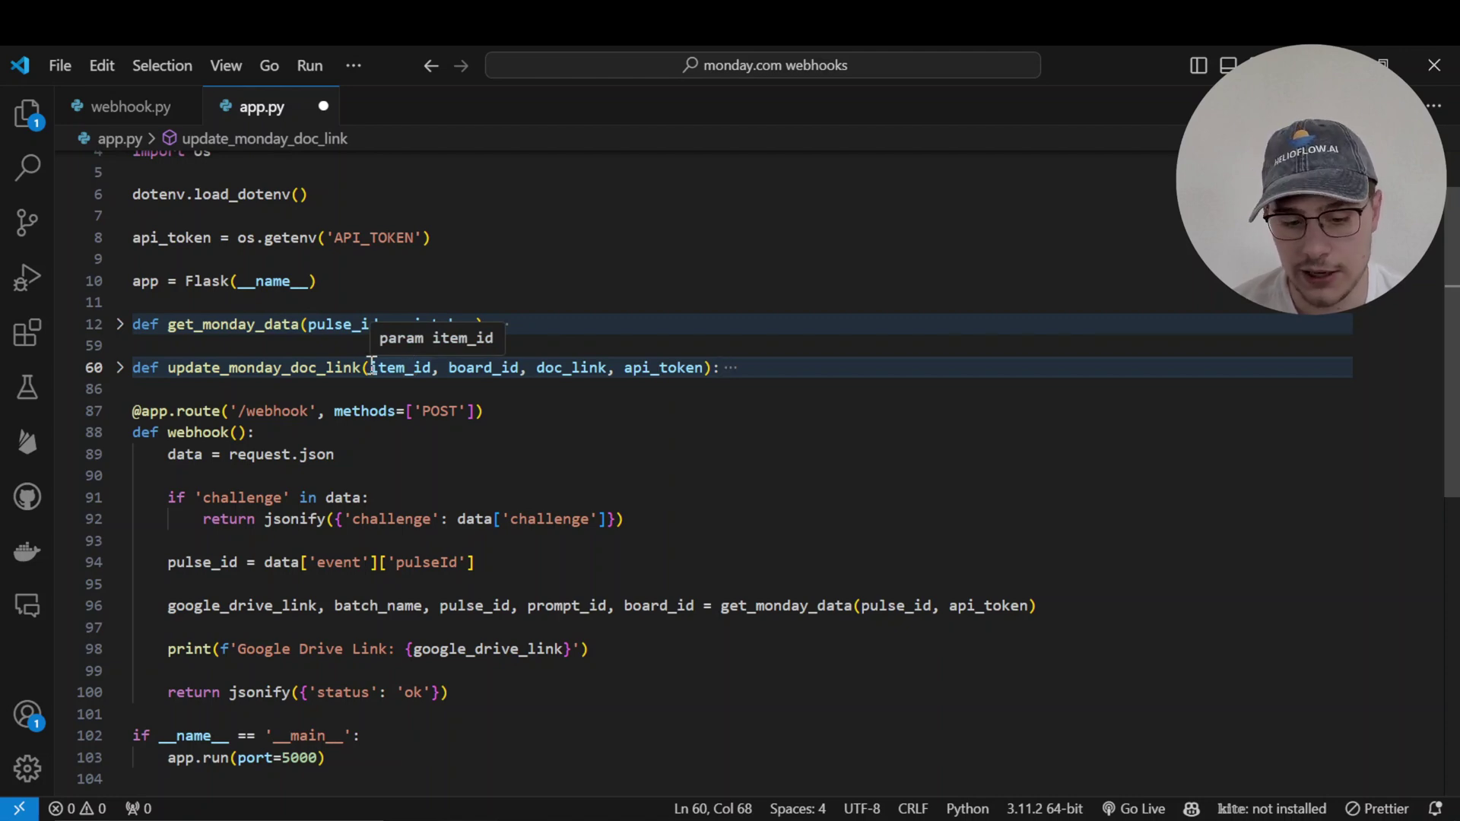
left_click(120, 369)
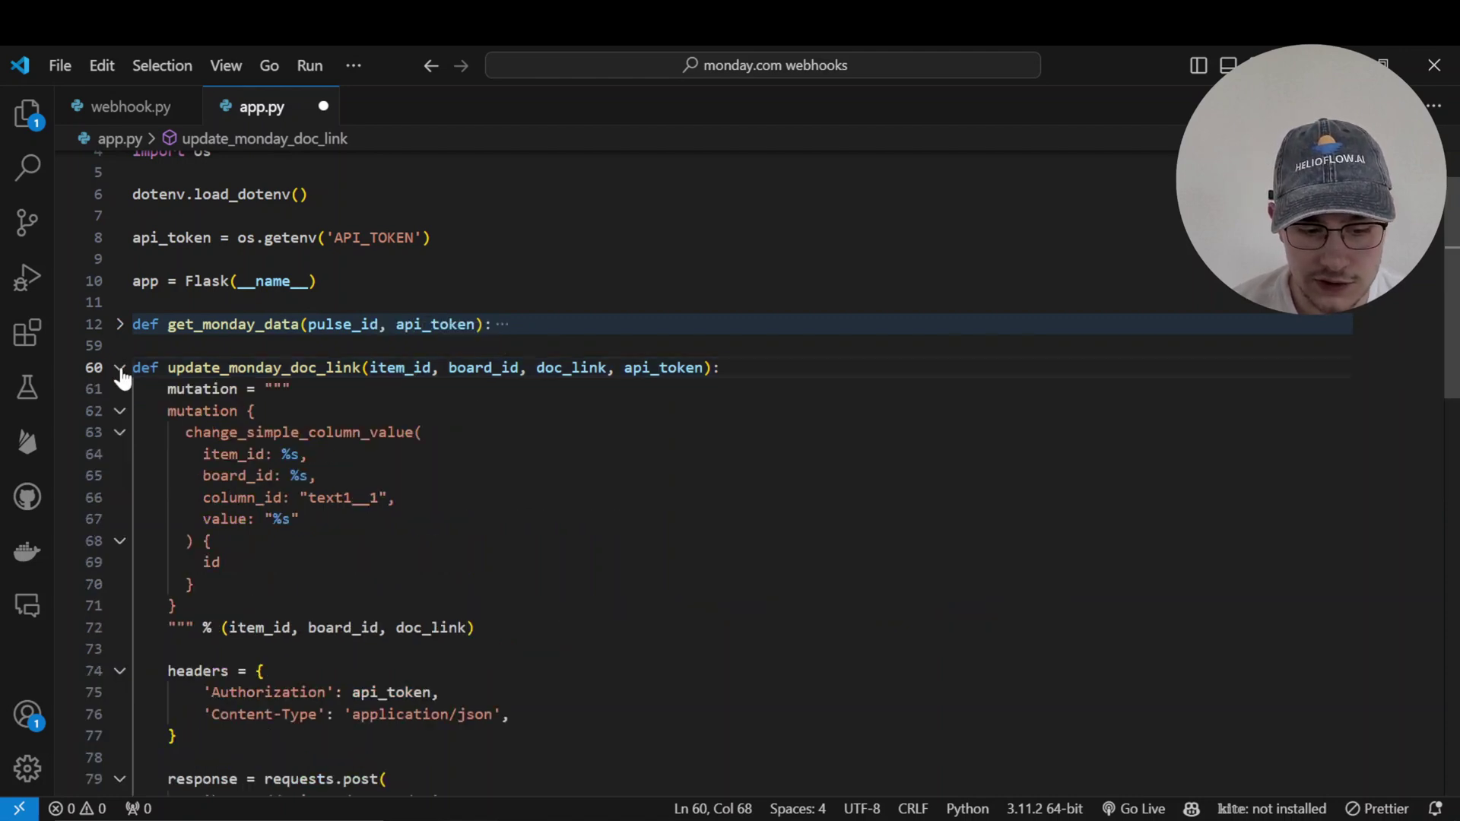
scroll(315, 487, "down", 2)
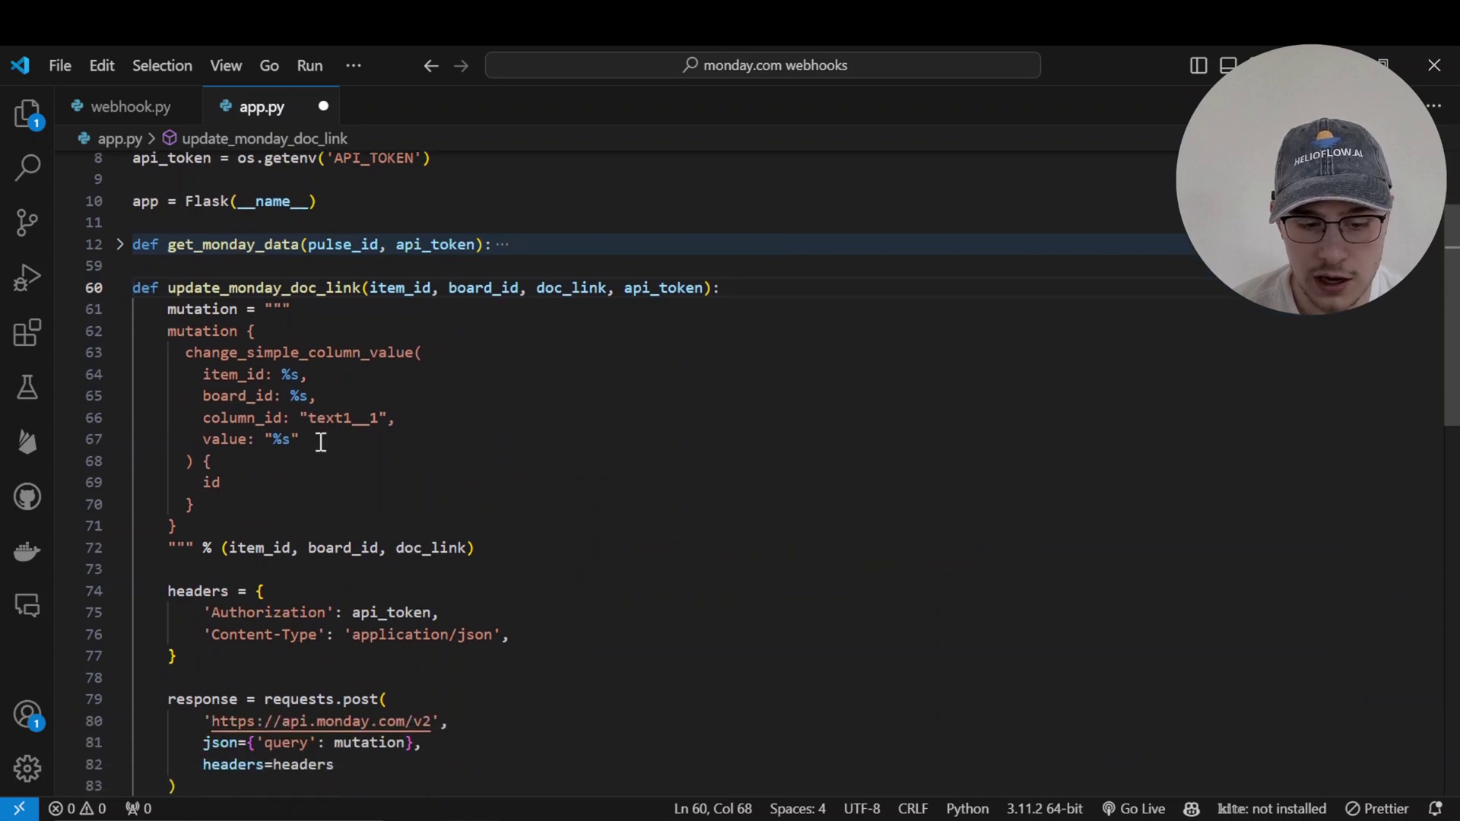
scroll(435, 356, "down", 1)
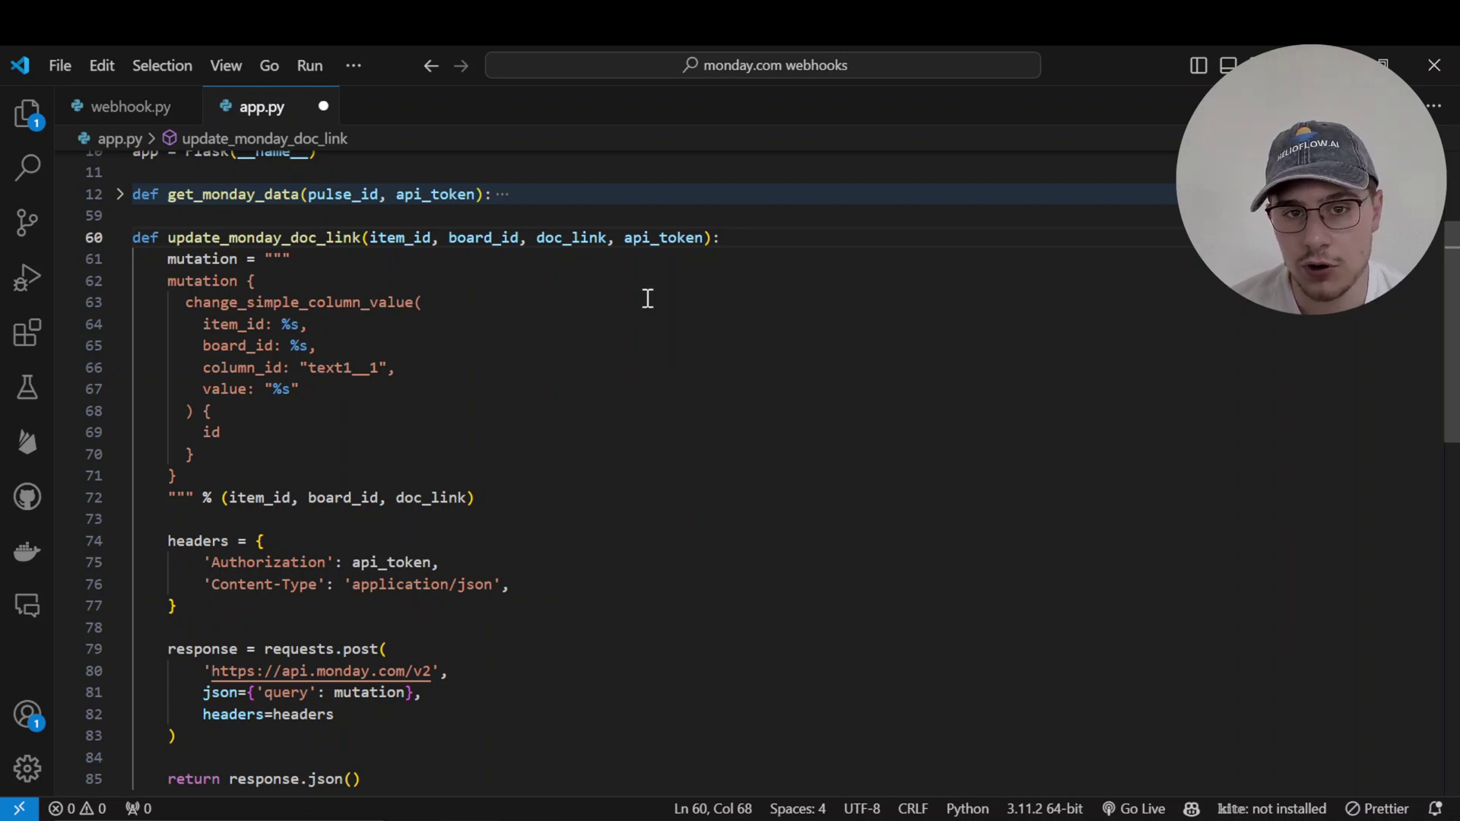
scroll(648, 298, "up", 1)
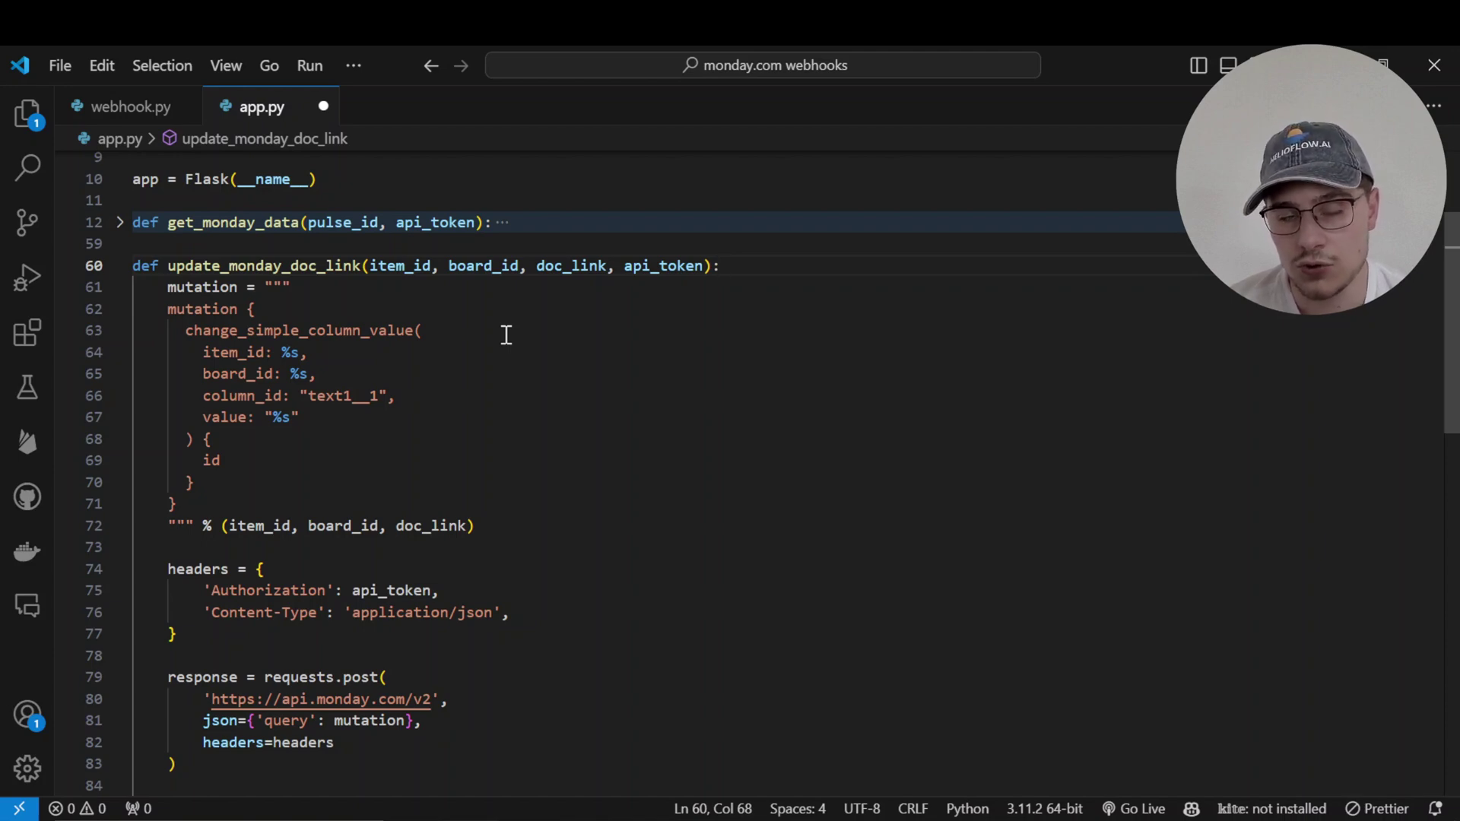
scroll(505, 335, "down", 1)
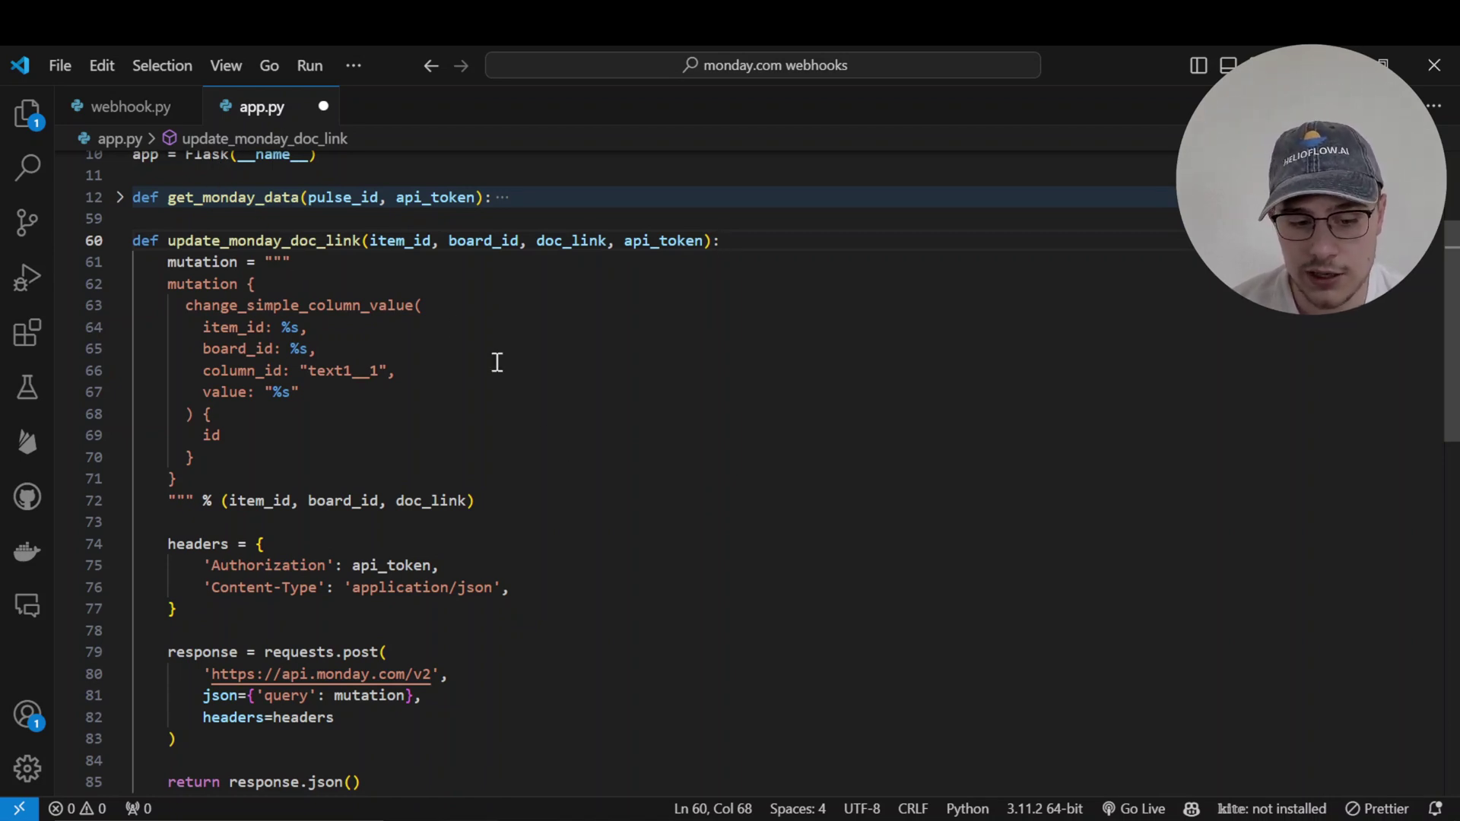
scroll(495, 362, "down", 1)
scroll(345, 409, "down", 2)
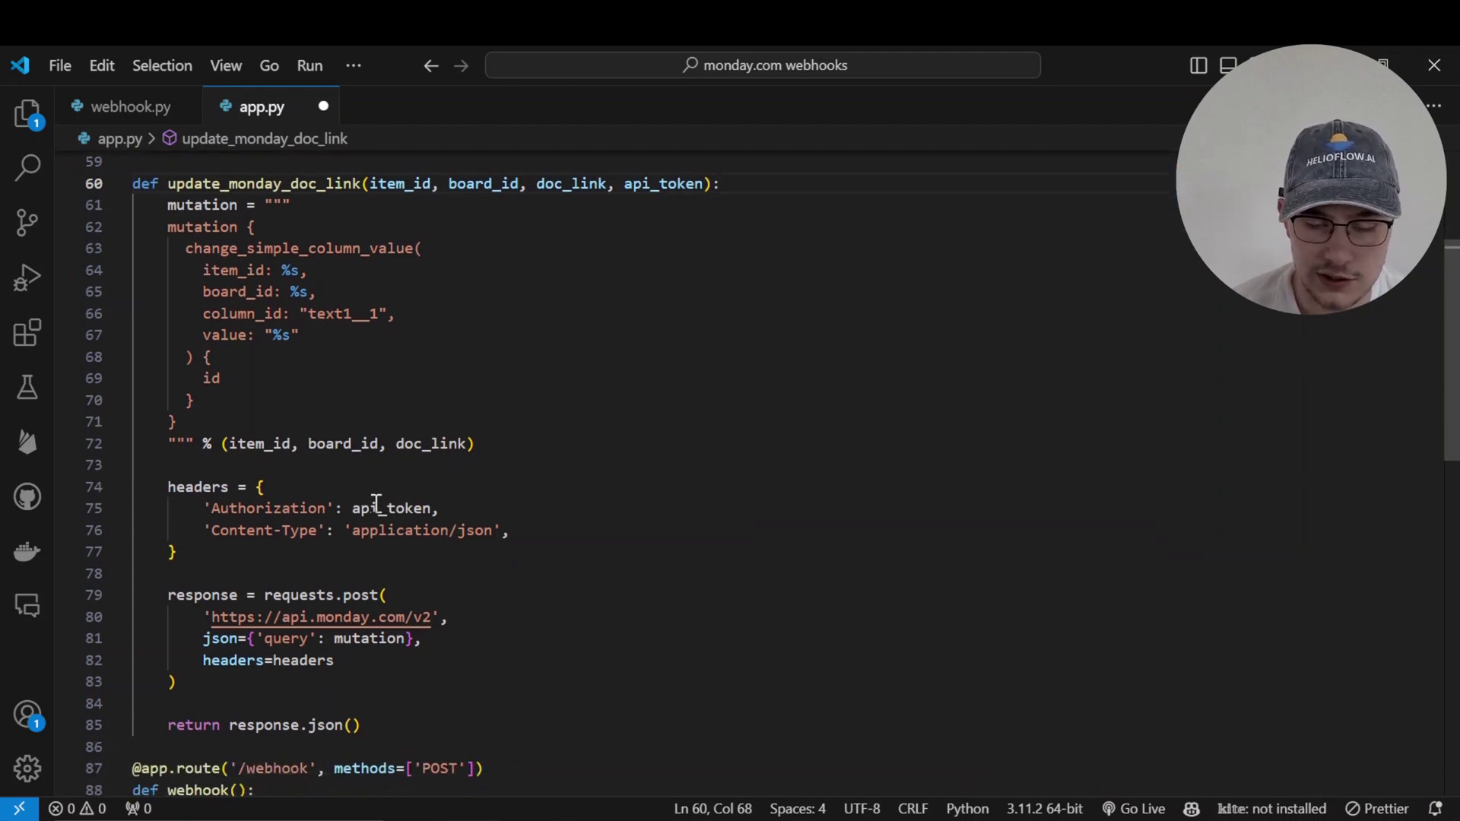
scroll(479, 495, "down", 3)
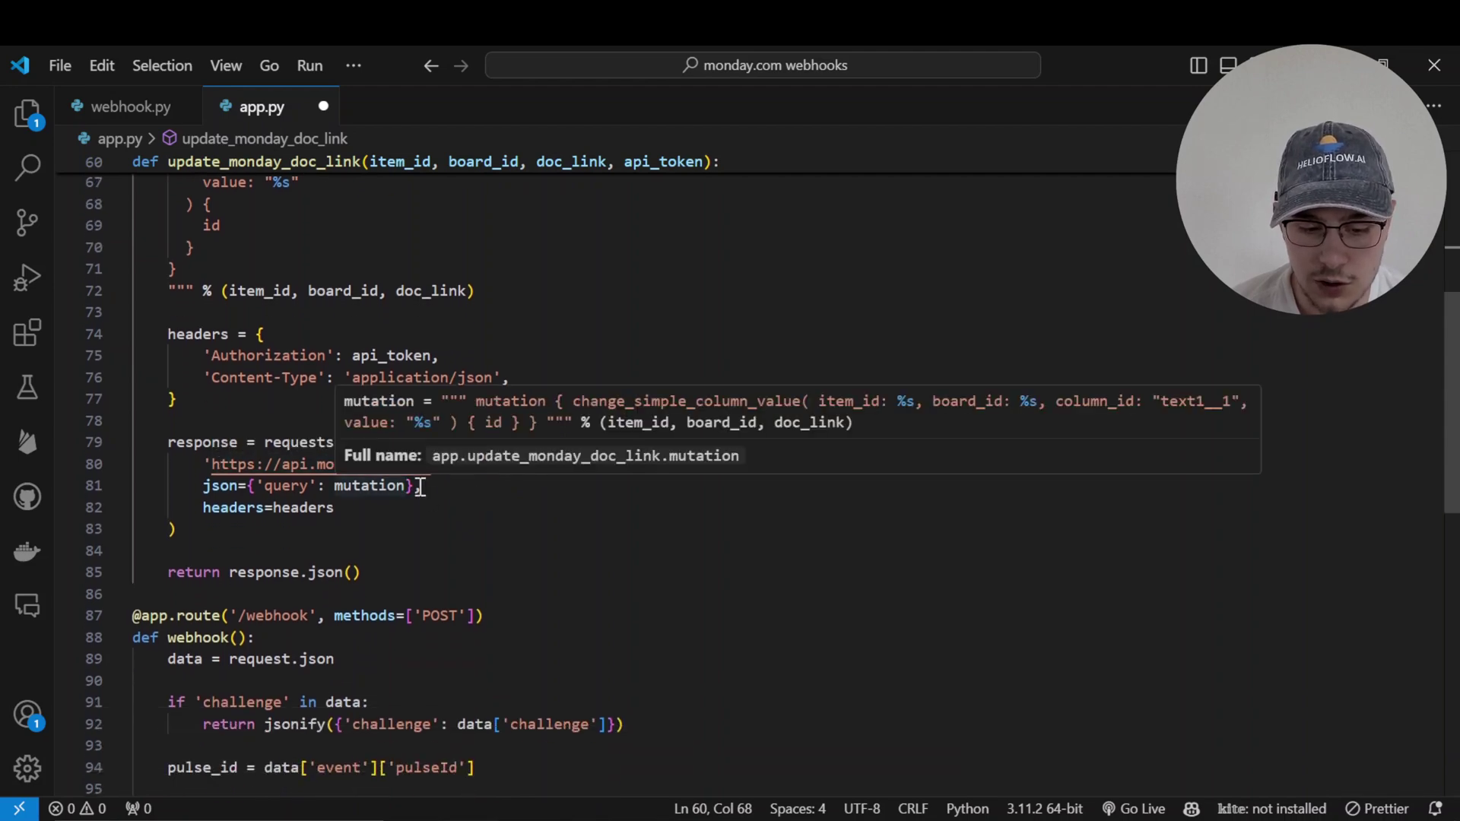
scroll(496, 505, "down", 1)
scroll(496, 505, "down", 5)
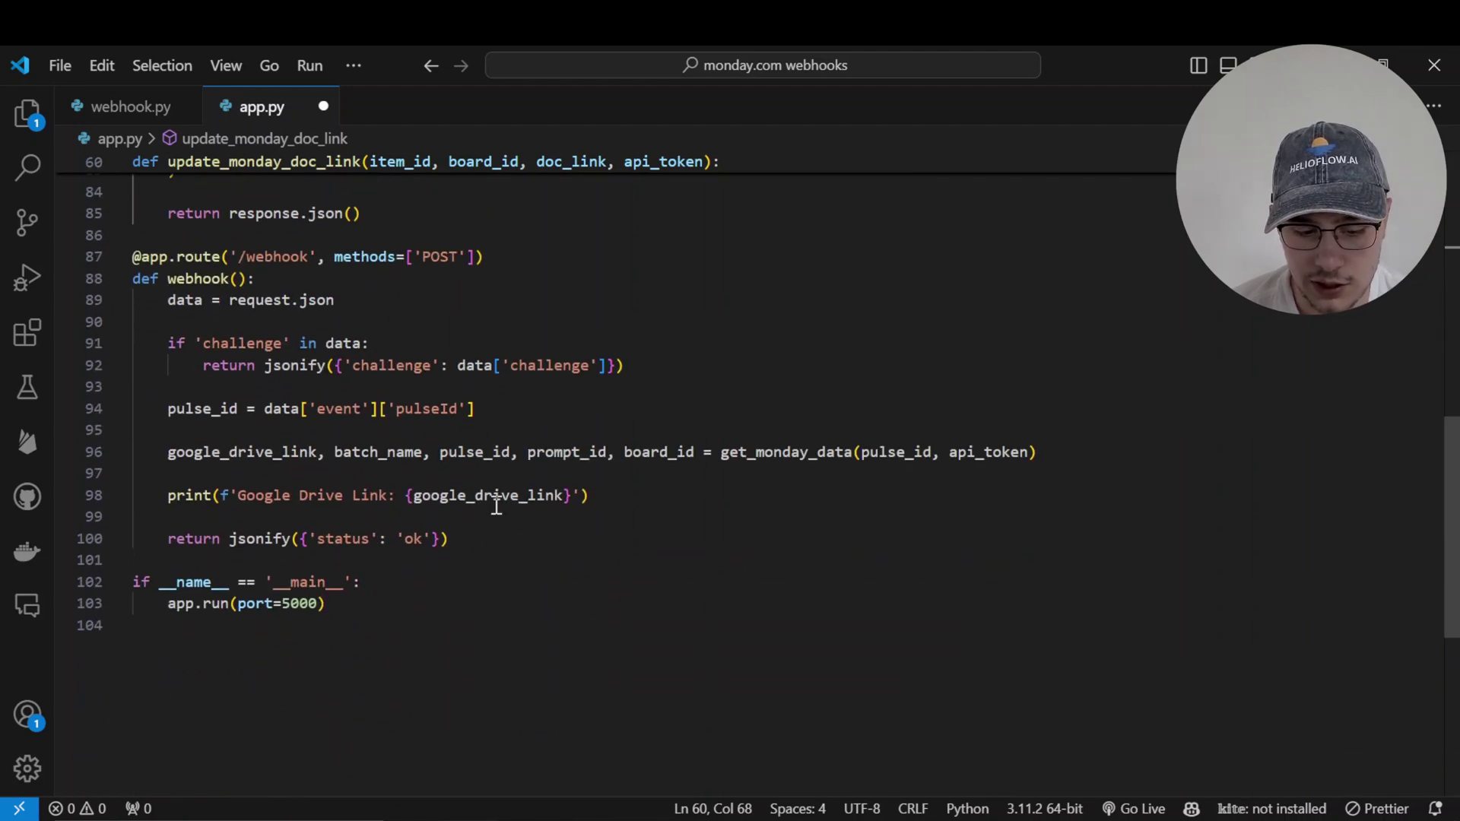
Insert a new function-body-level line below the get_monday_data call in the webhook.
left_click(1067, 465)
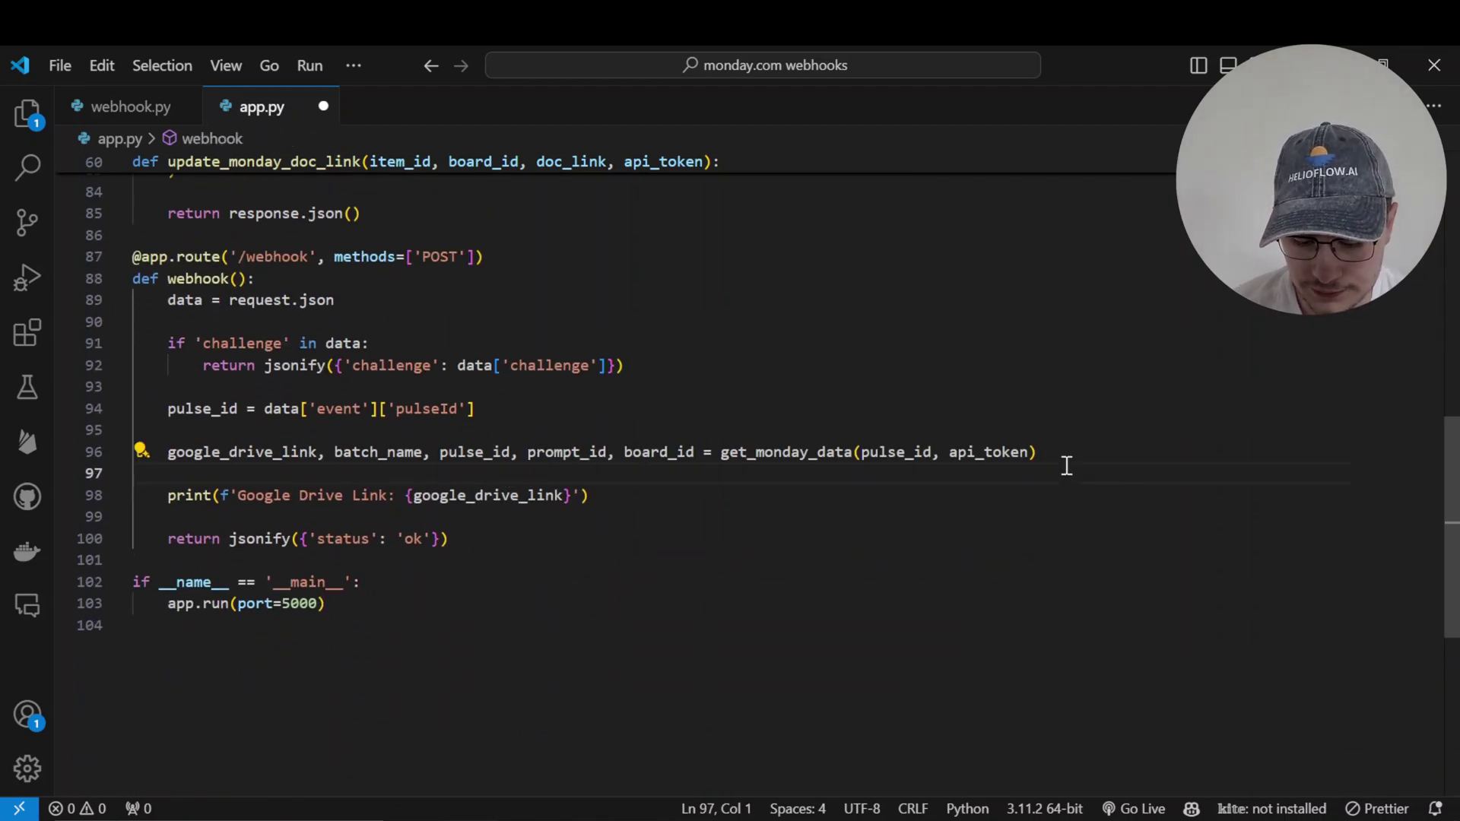
key("Tab")
key("Tab")
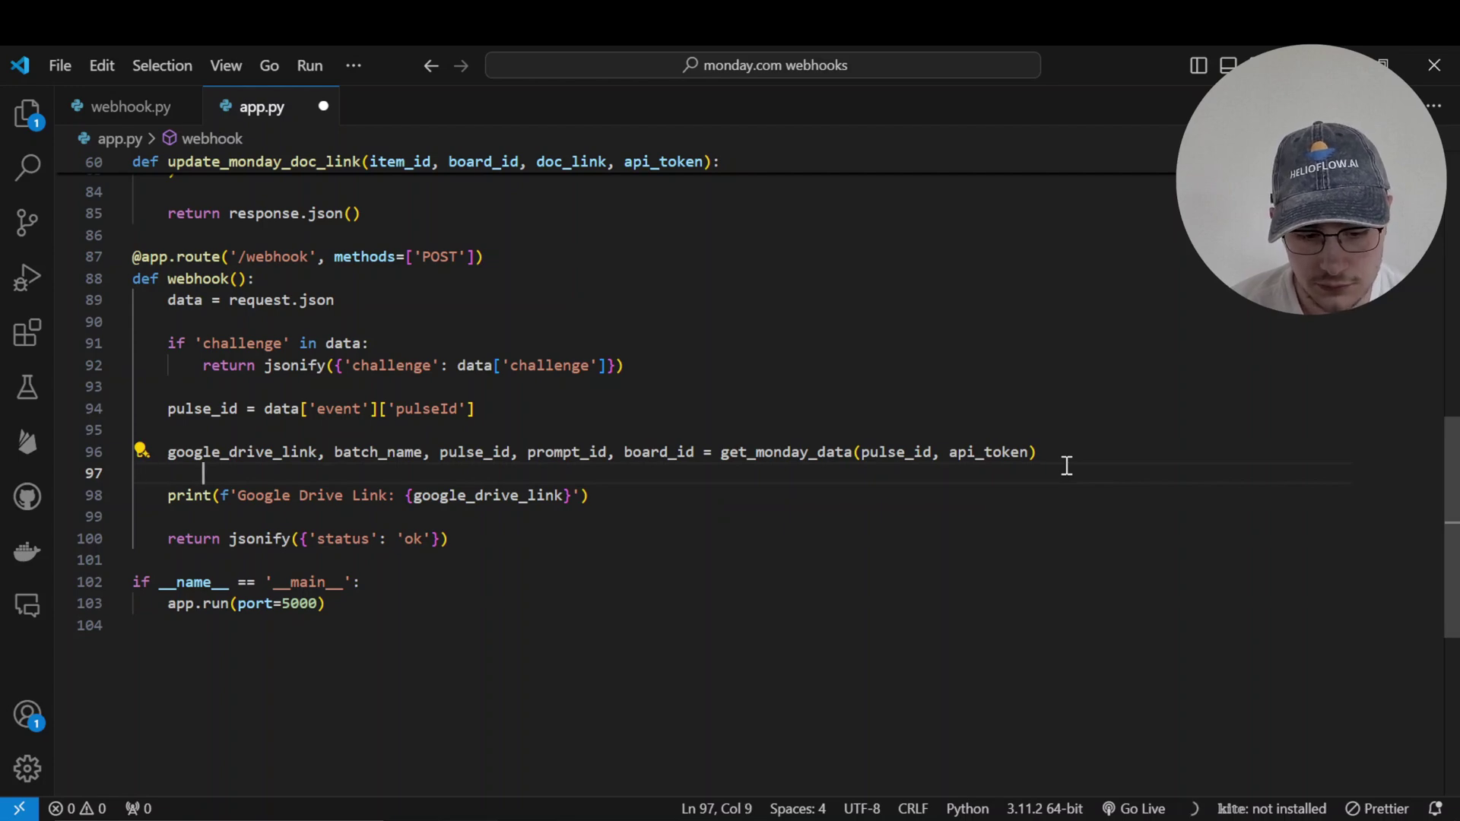
key("Return")
key("Return")
key("BackSpace")
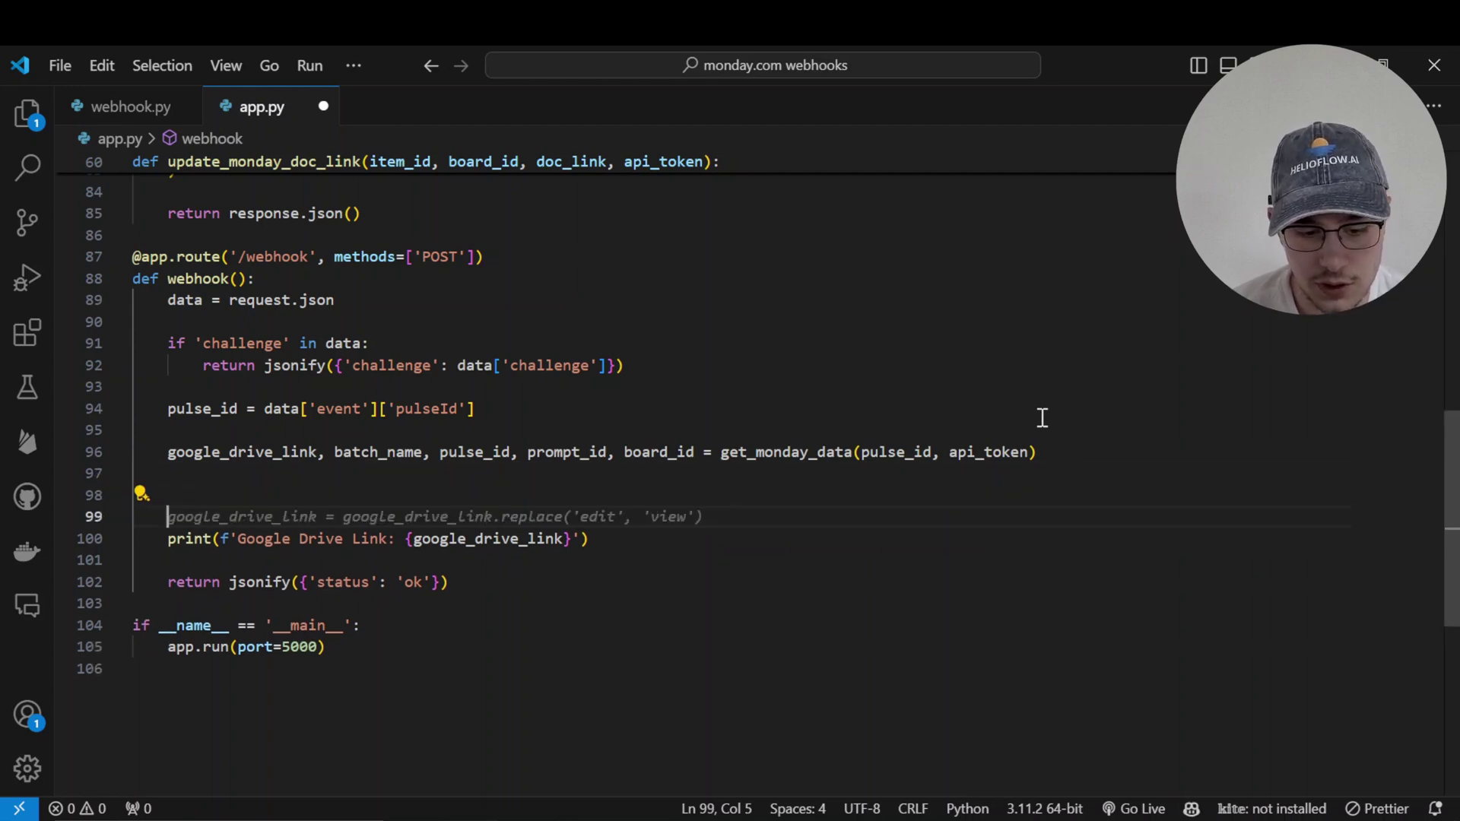
scroll(1007, 331, "up", 2)
scroll(1007, 332, "up", 8)
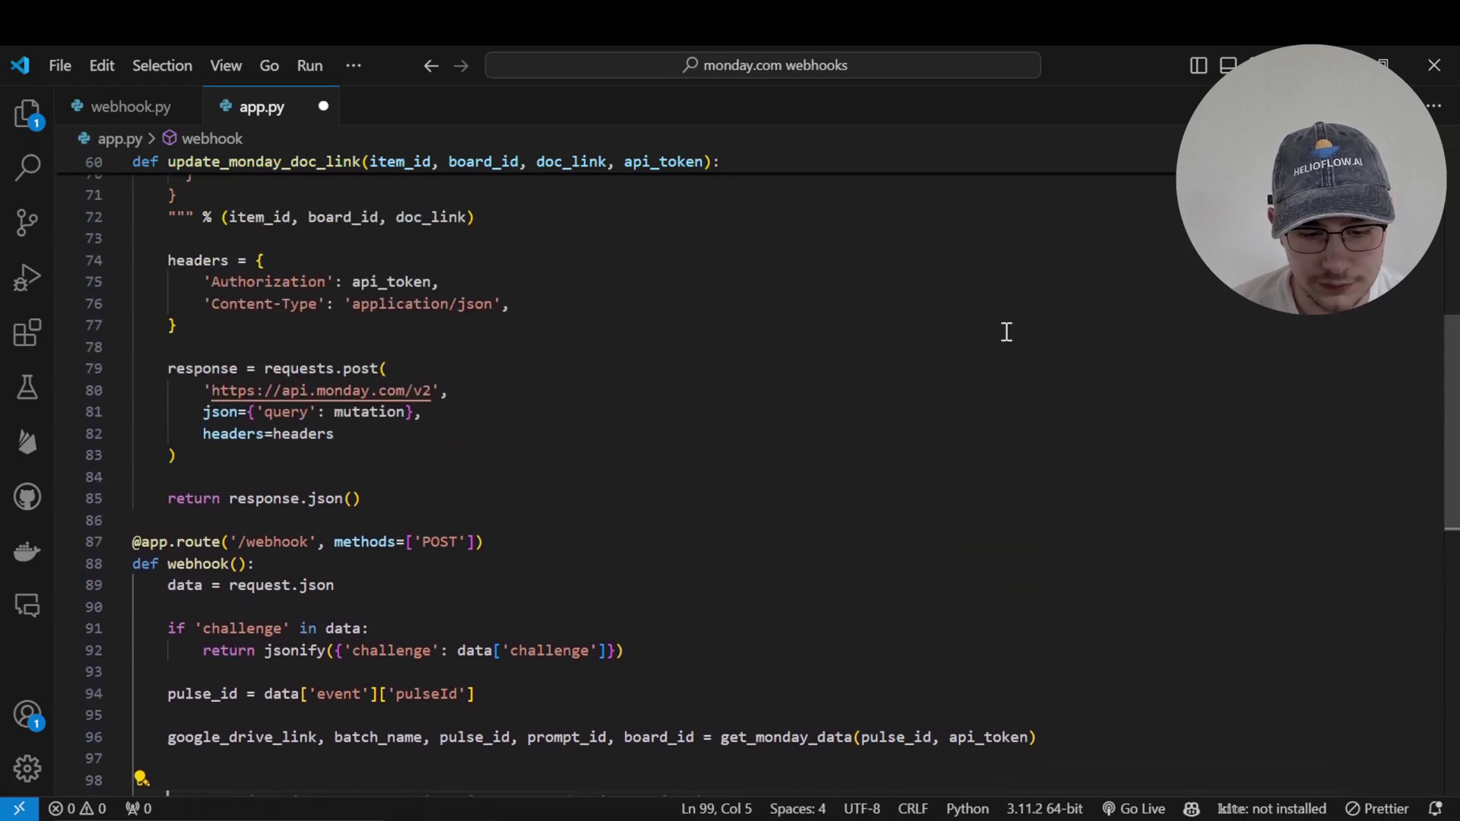
scroll(1007, 331, "down", 7)
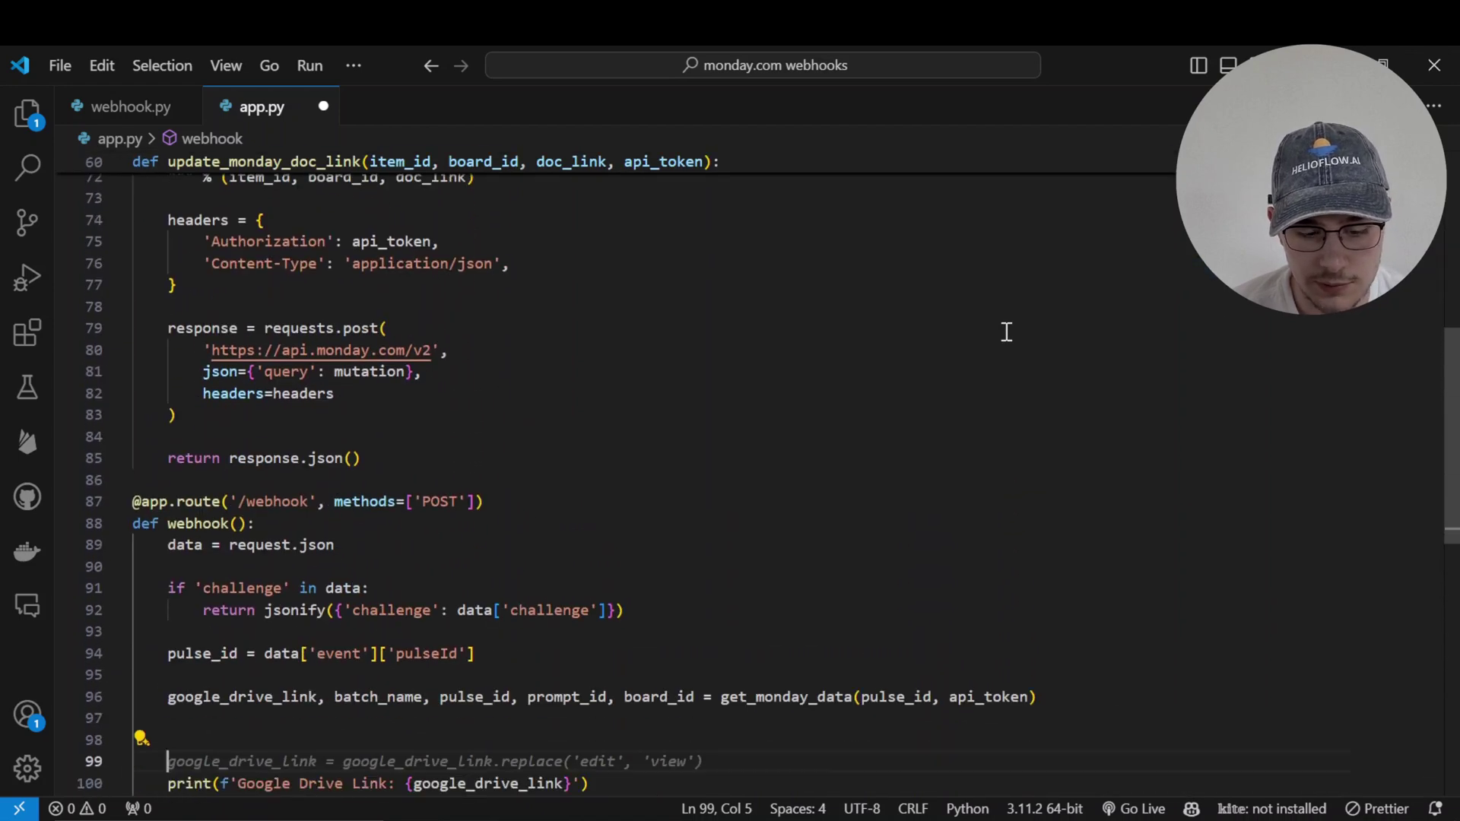
Add an update_monday_doc_link call with pulse_id, board_id, a test Drive link and api_token.
type("upd")
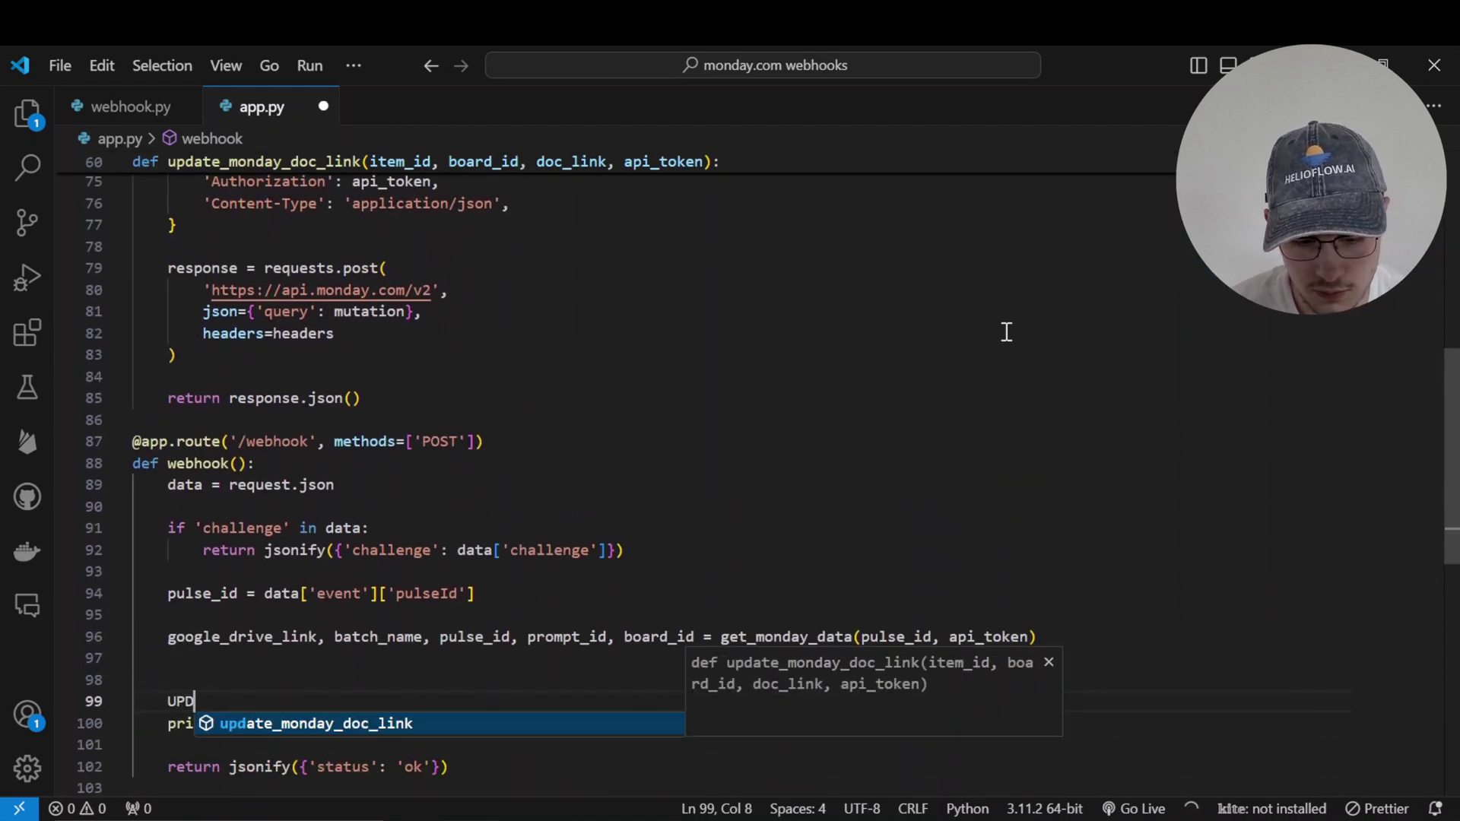
key("BackSpace")
key("BackSpace")
key("BackSpace")
type("update")
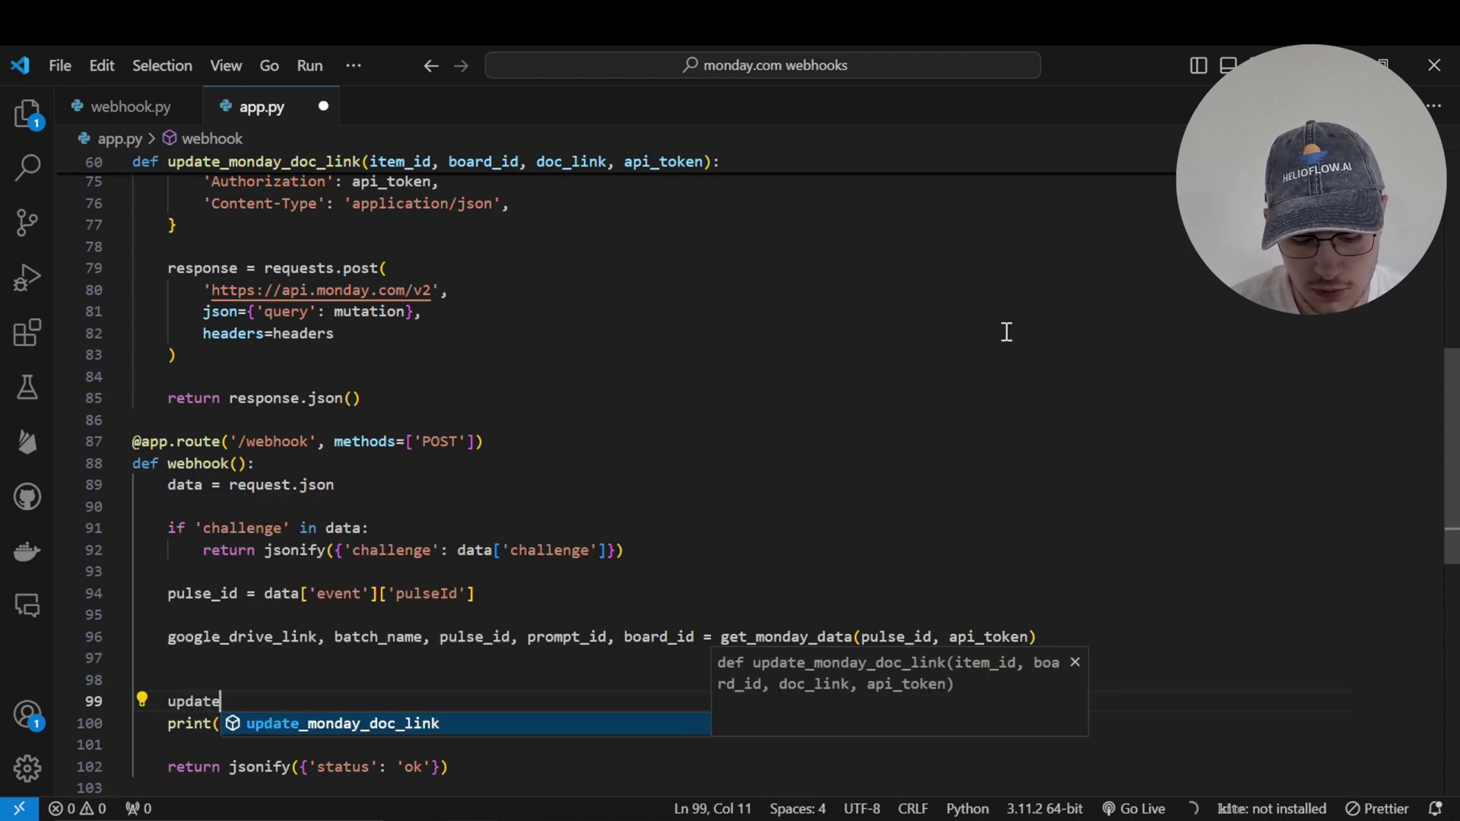
key("Tab")
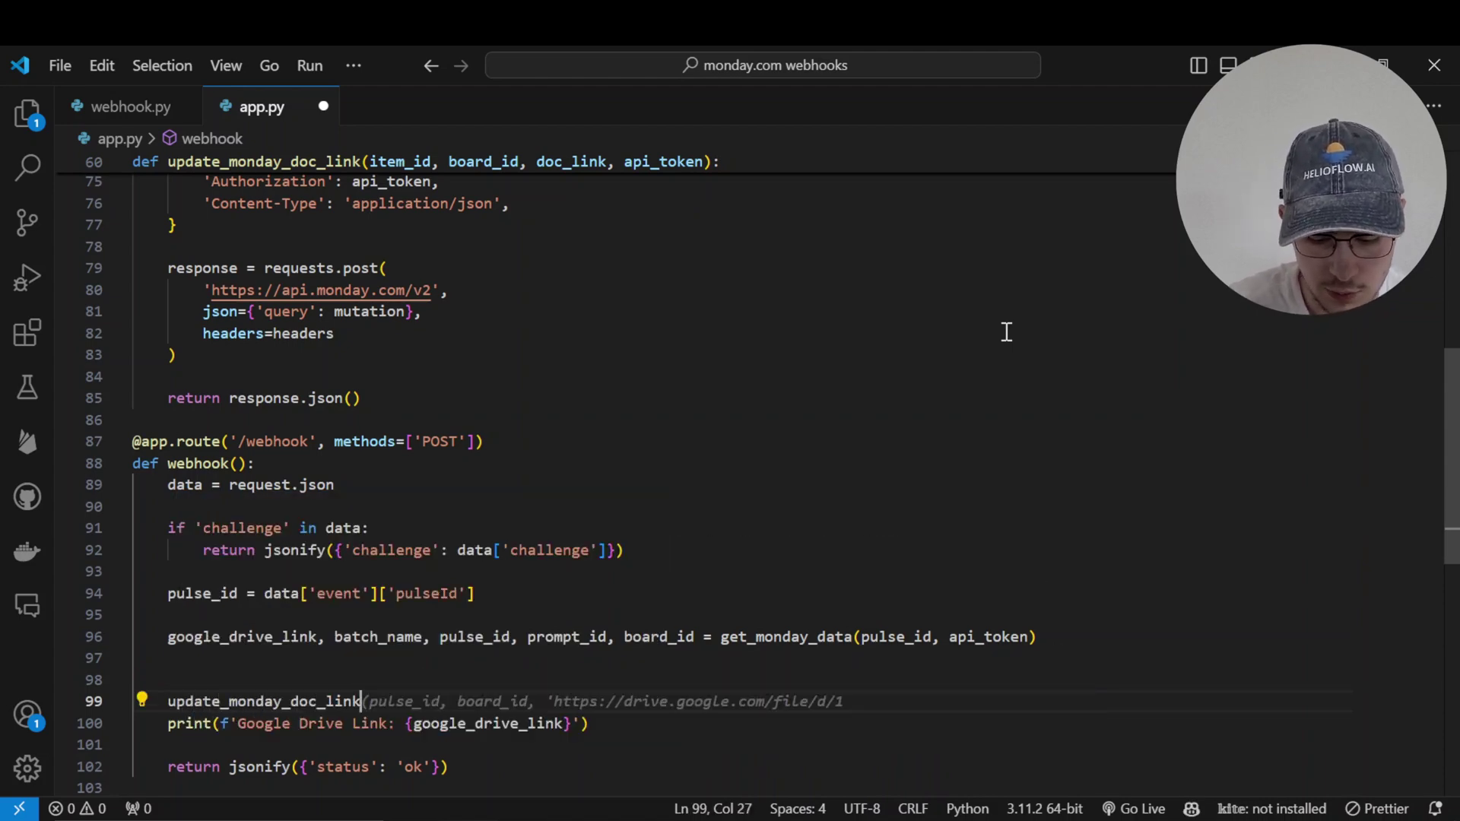
type("(")
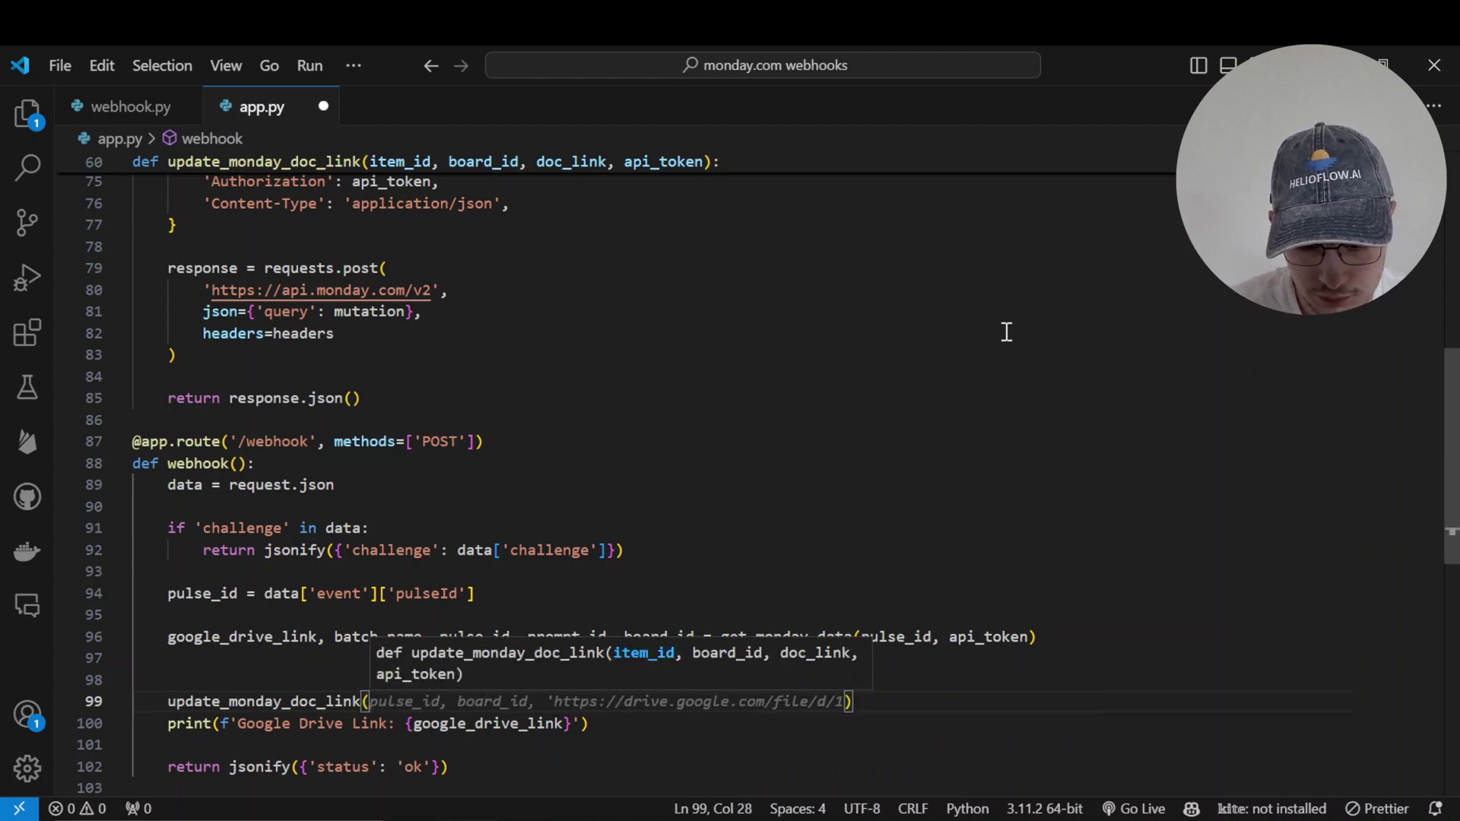
key("Tab")
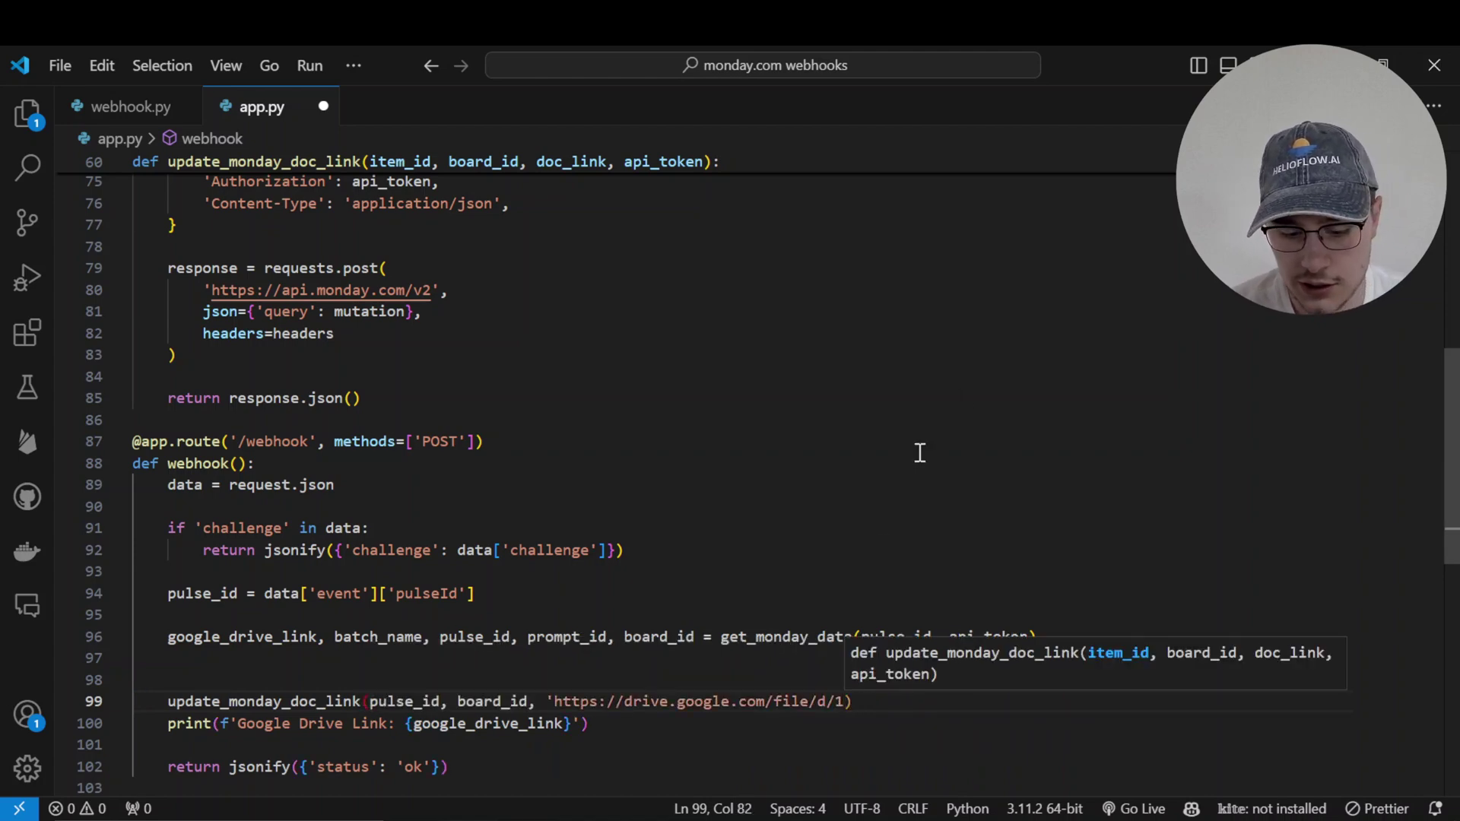
scroll(866, 577, "down", 1)
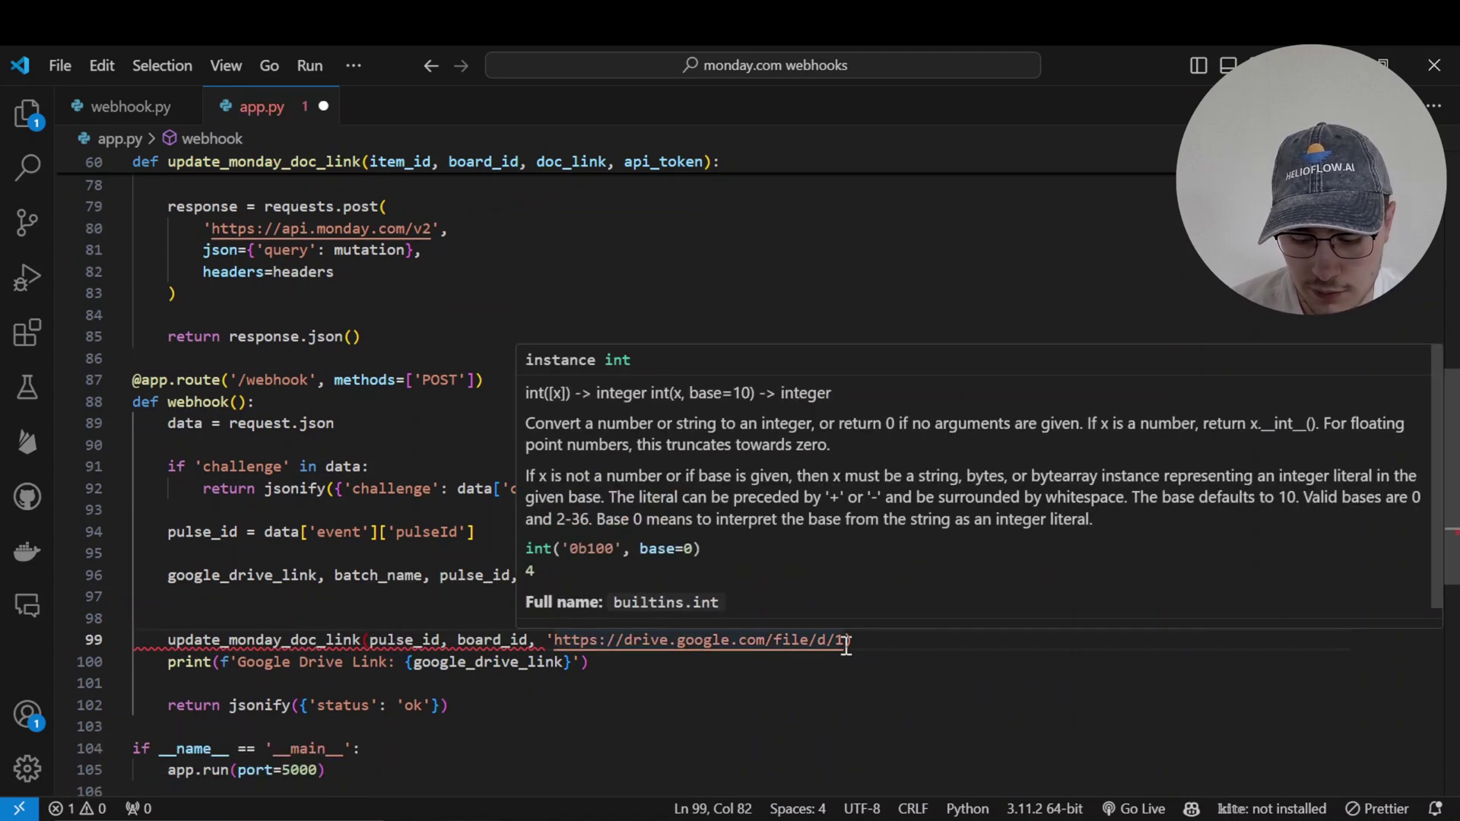
type("'")
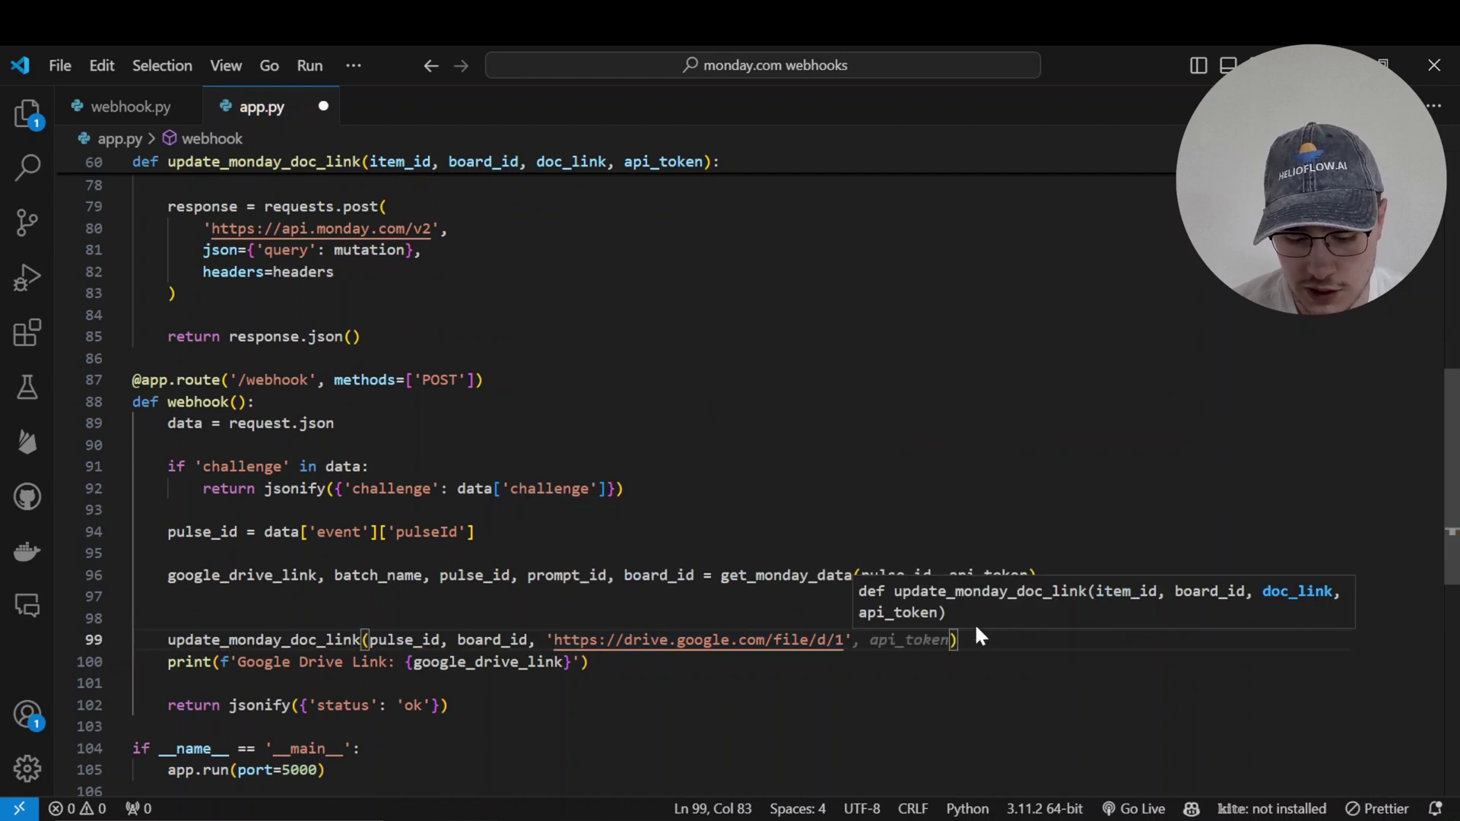
key("Tab")
type(")")
scroll(710, 571, "down", 1)
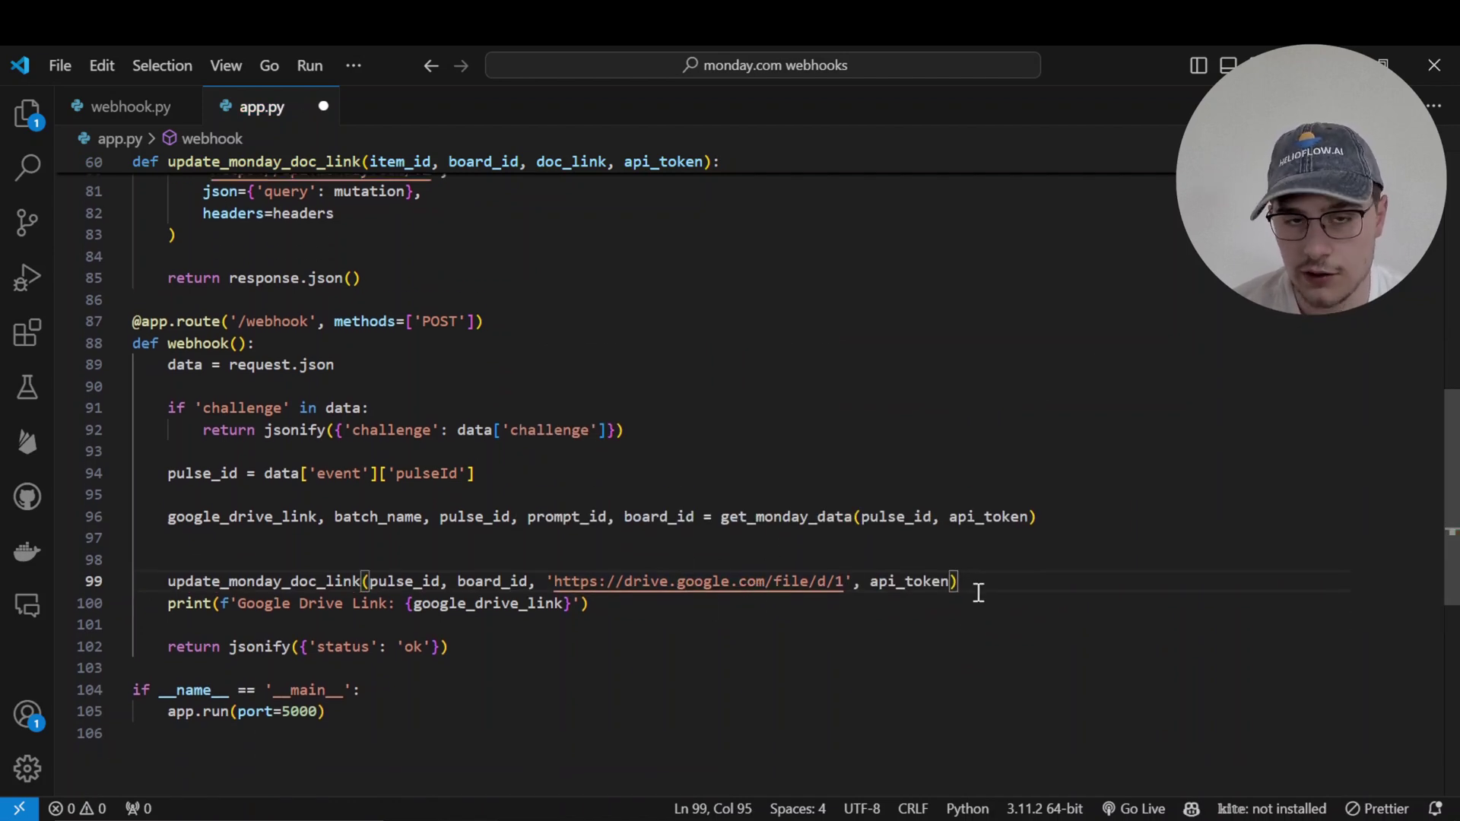
scroll(979, 593, "down", 1)
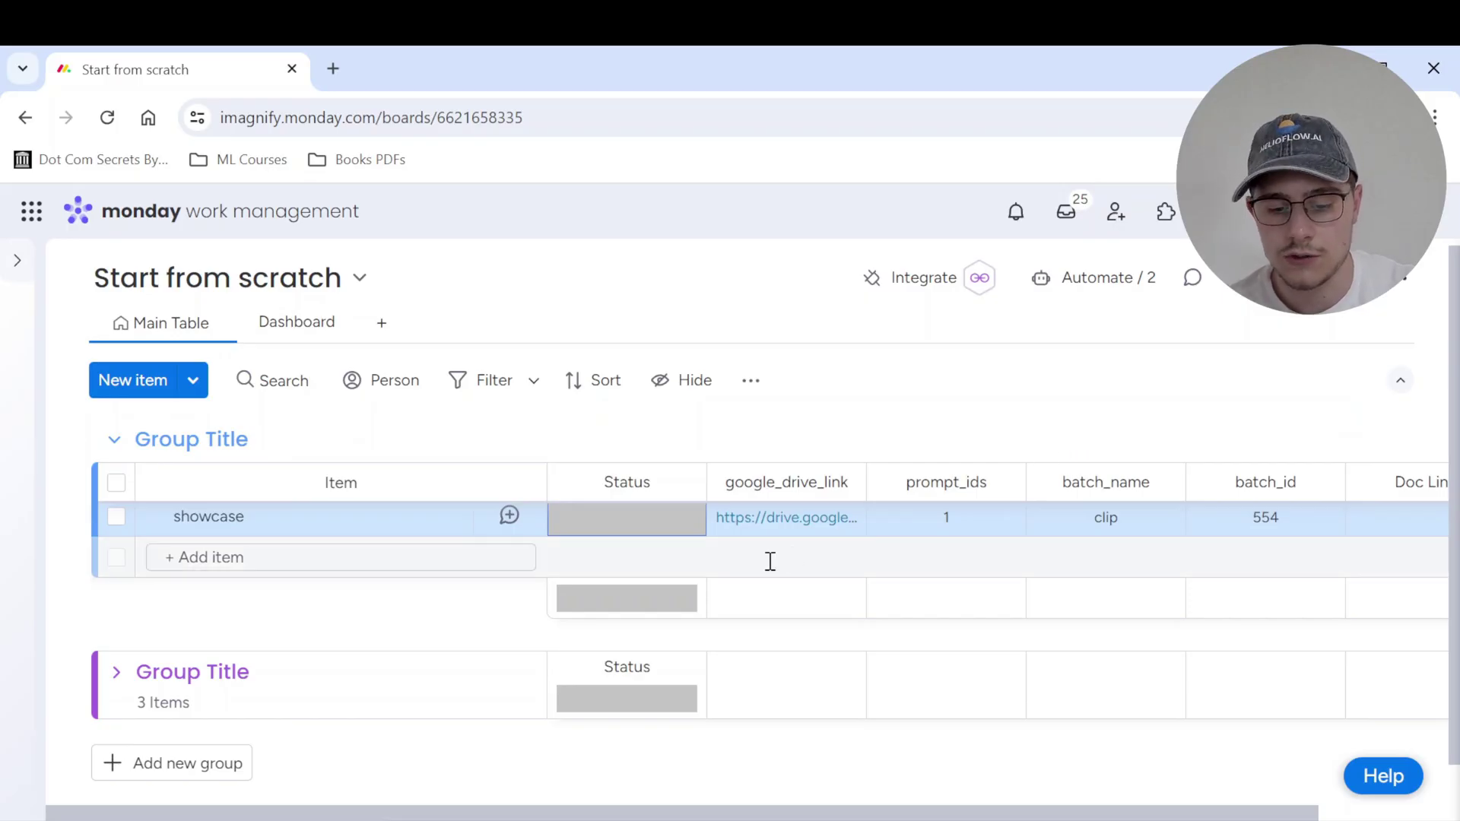
Change the showcase row's Status to Transcribe.
left_click(672, 526)
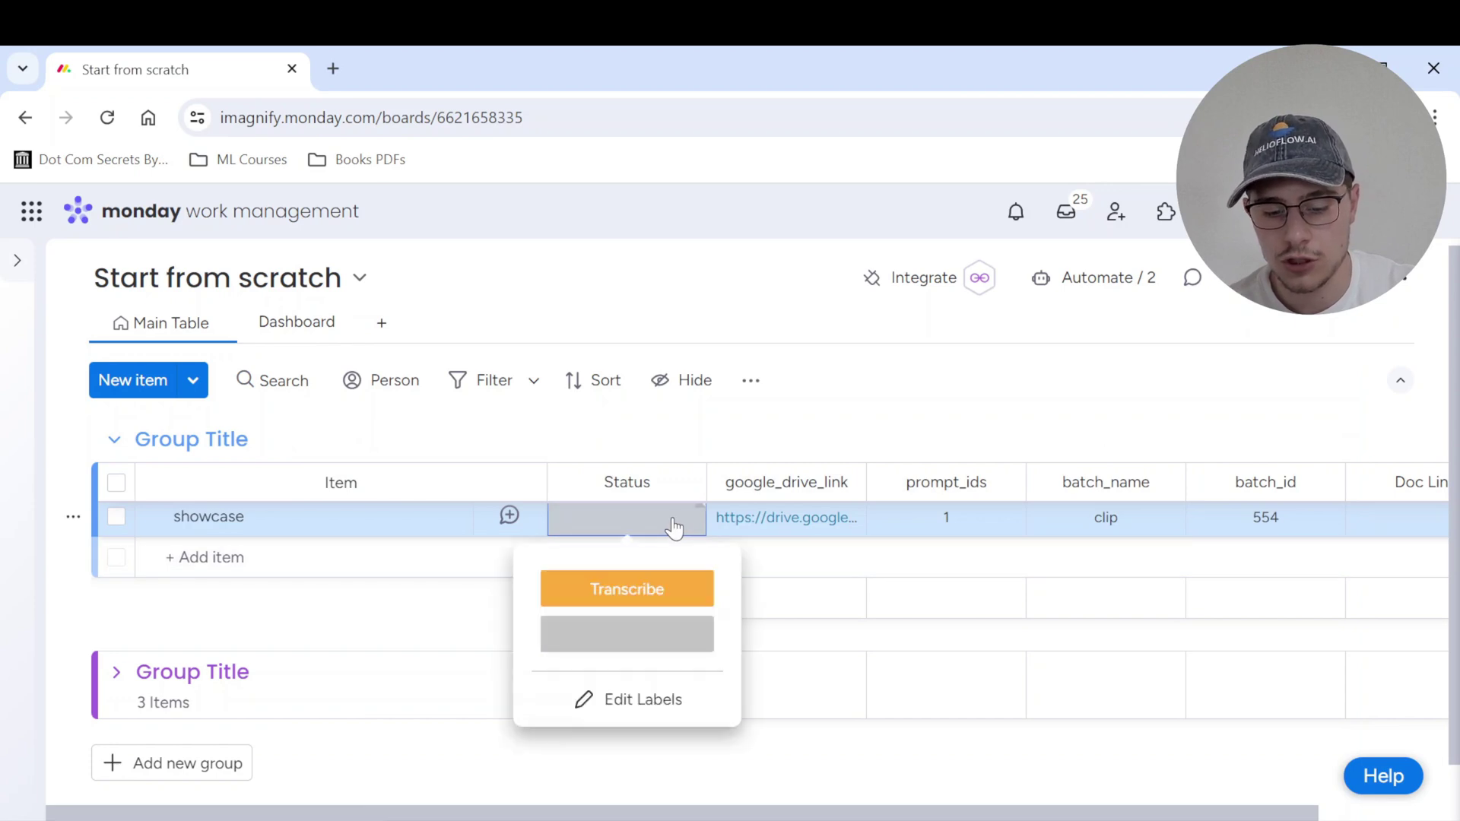
left_click(647, 590)
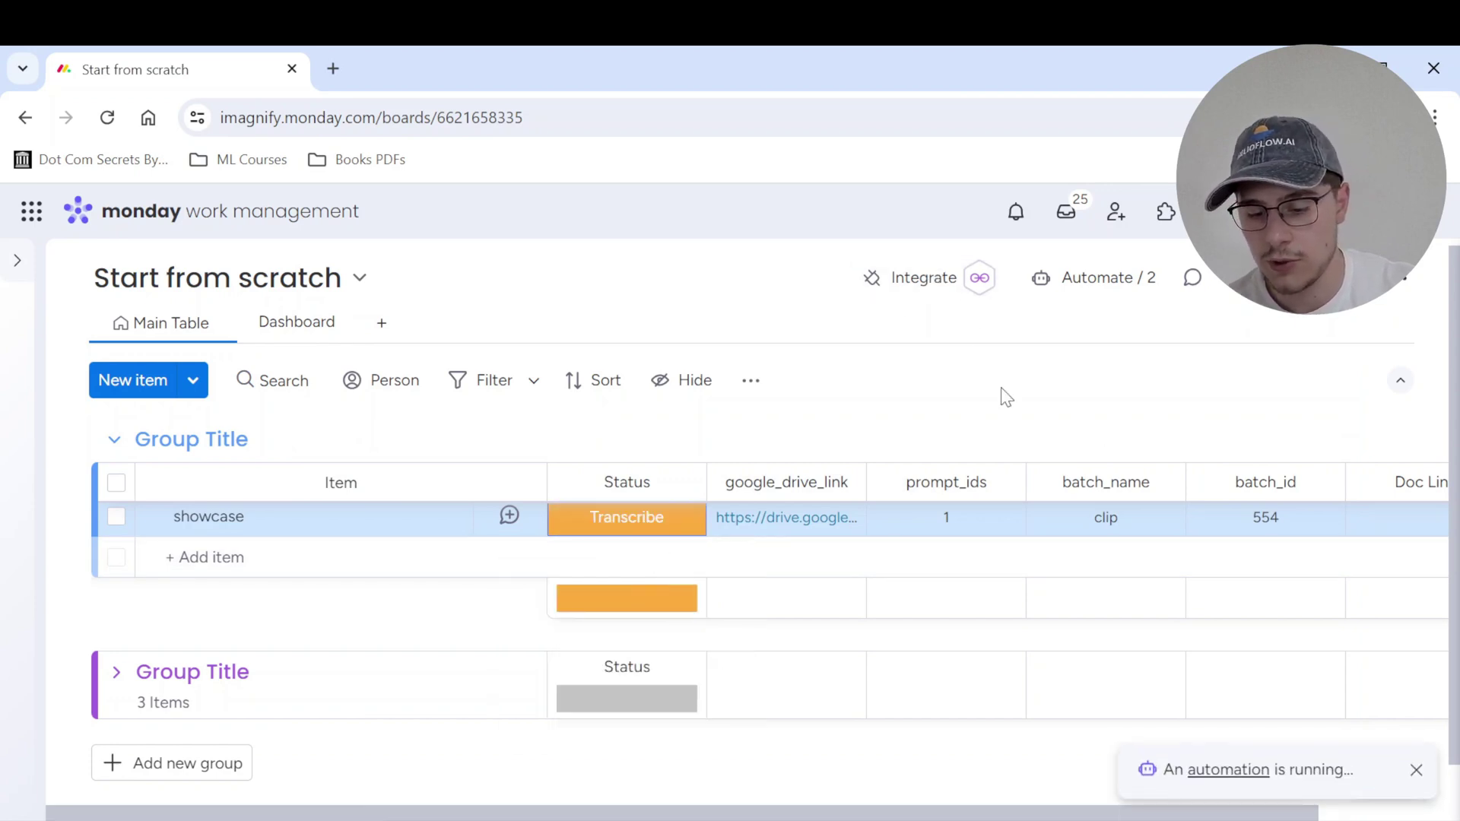